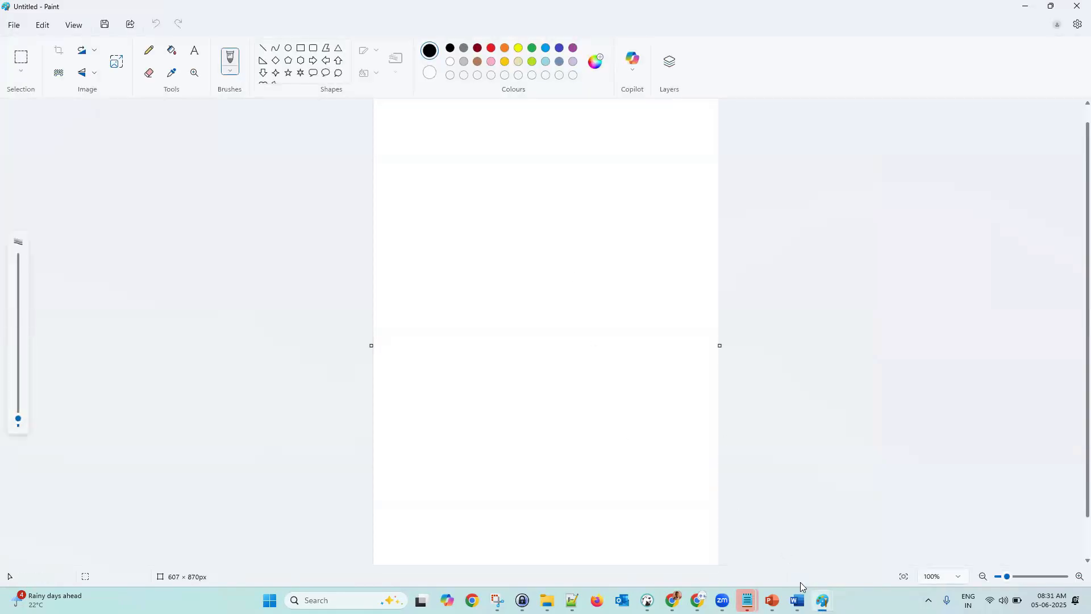
- Scroll up to the top of the blank Paint canvas, zoomed to about 287%
{"action": "scroll", "coordinate": [824, 415], "scroll_direction": "up", "scroll_amount": 5}
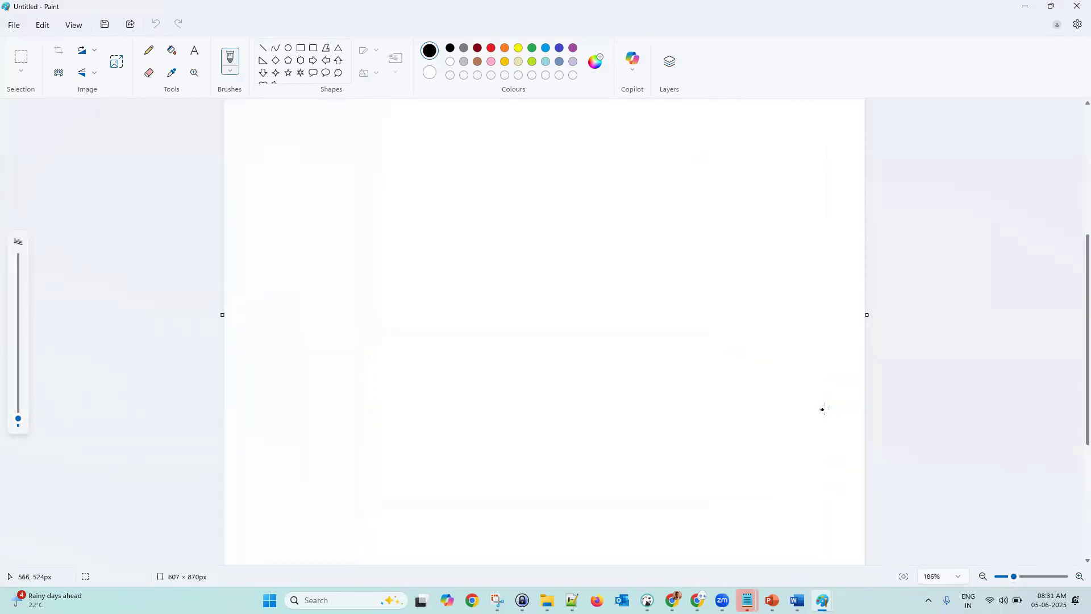
{"action": "scroll", "coordinate": [827, 399], "scroll_direction": "up", "scroll_amount": 5}
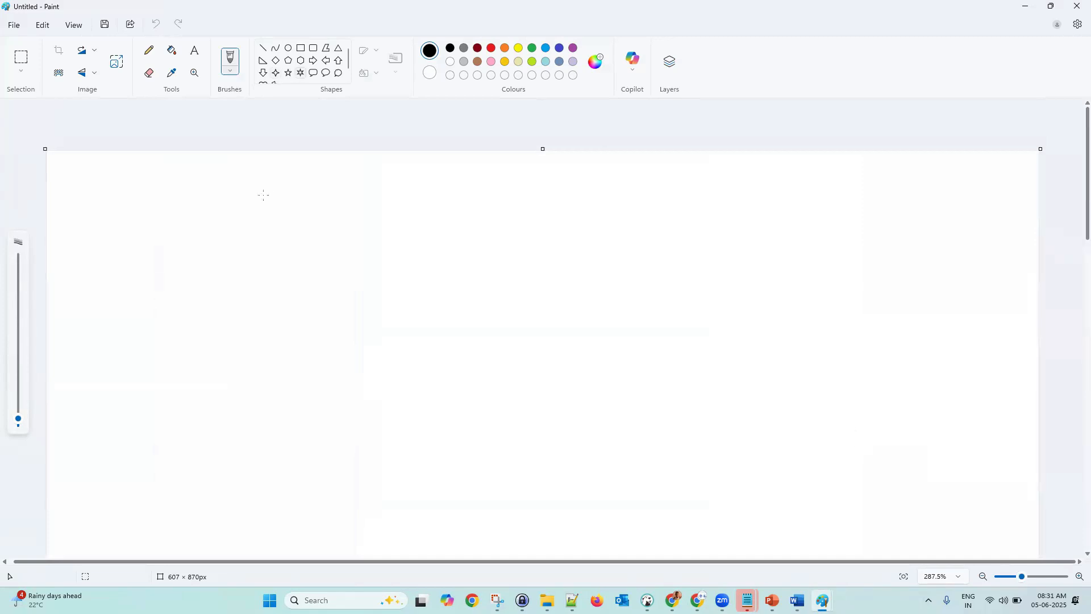
- Choose Paint's Text tool and set the font size to 16
{"action": "left_click", "coordinate": [195, 50]}
{"action": "left_click_drag", "start_coordinate": [139, 185], "coordinate": [508, 256]}
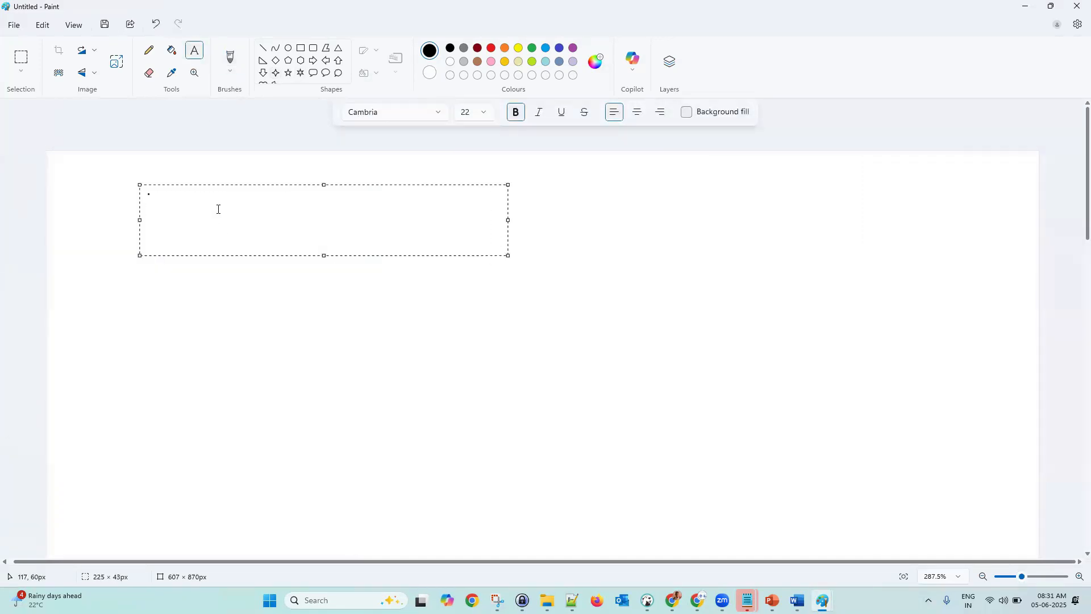
{"action": "left_click", "coordinate": [470, 117]}
{"action": "type", "text": "18"}
{"action": "left_click", "coordinate": [486, 113]}
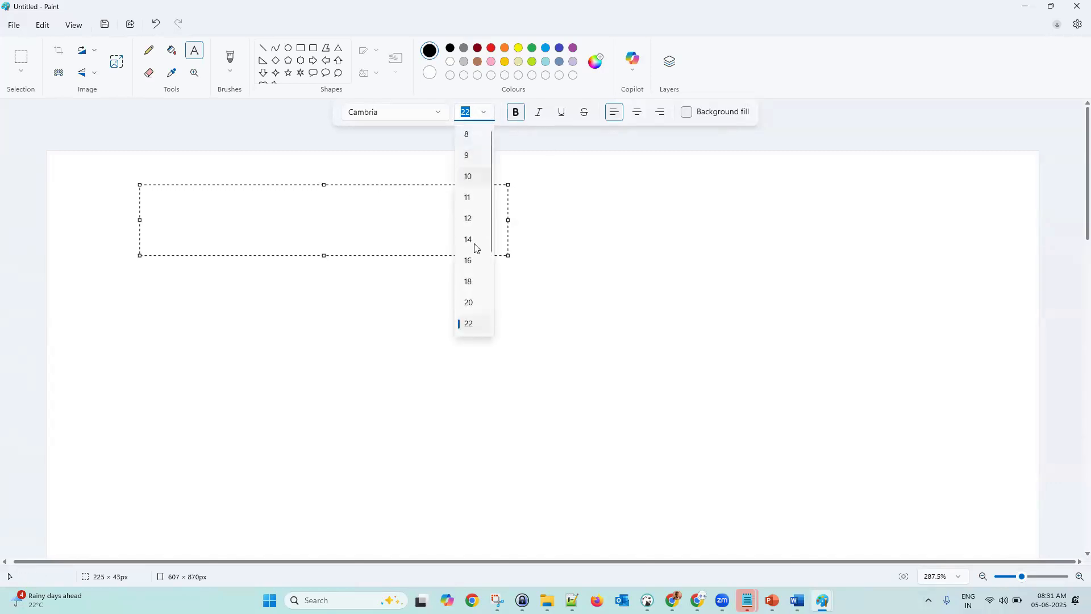
{"action": "left_click", "coordinate": [470, 261]}
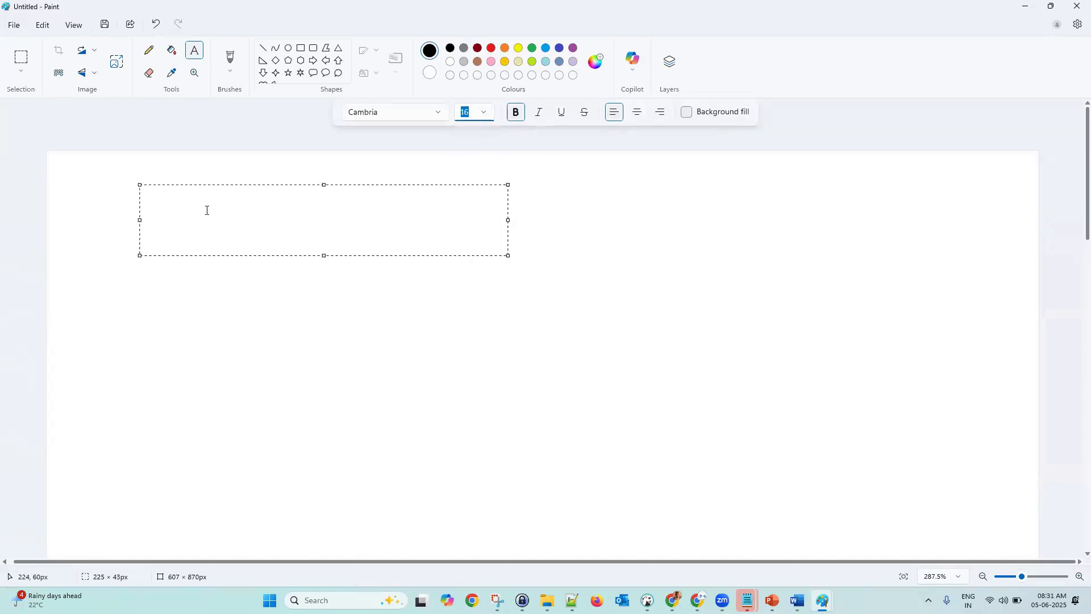
{"action": "left_click", "coordinate": [197, 292]}
- Write the heading 'Trail Account - 300$ Free for 90 days' on one line and commit it
{"action": "left_click_drag", "start_coordinate": [116, 183], "coordinate": [390, 231]}
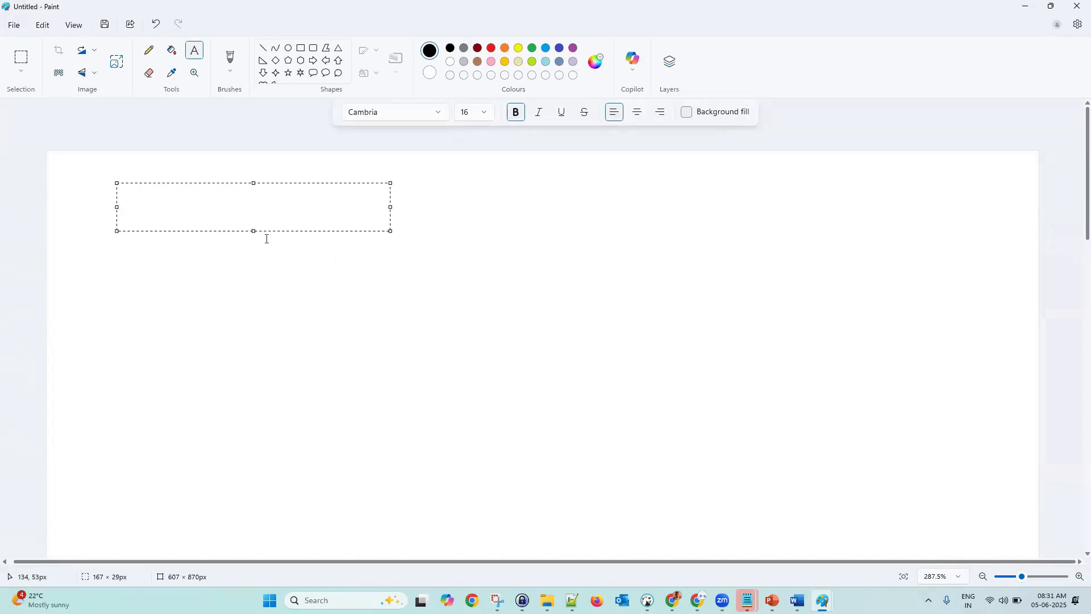
{"action": "type", "text": "Trail "}
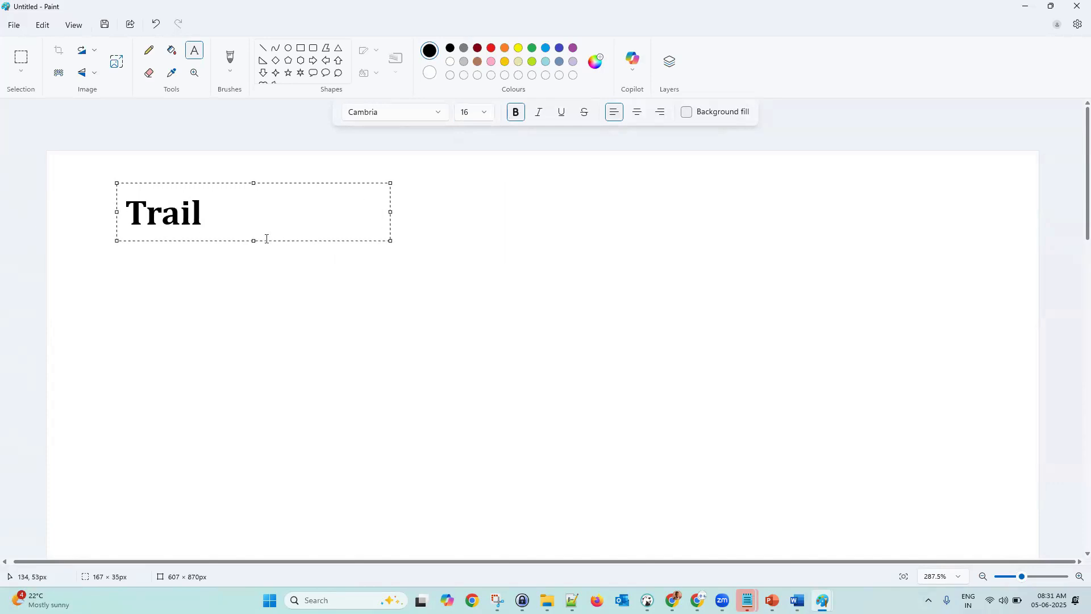
{"action": "type", "text": "Account "}
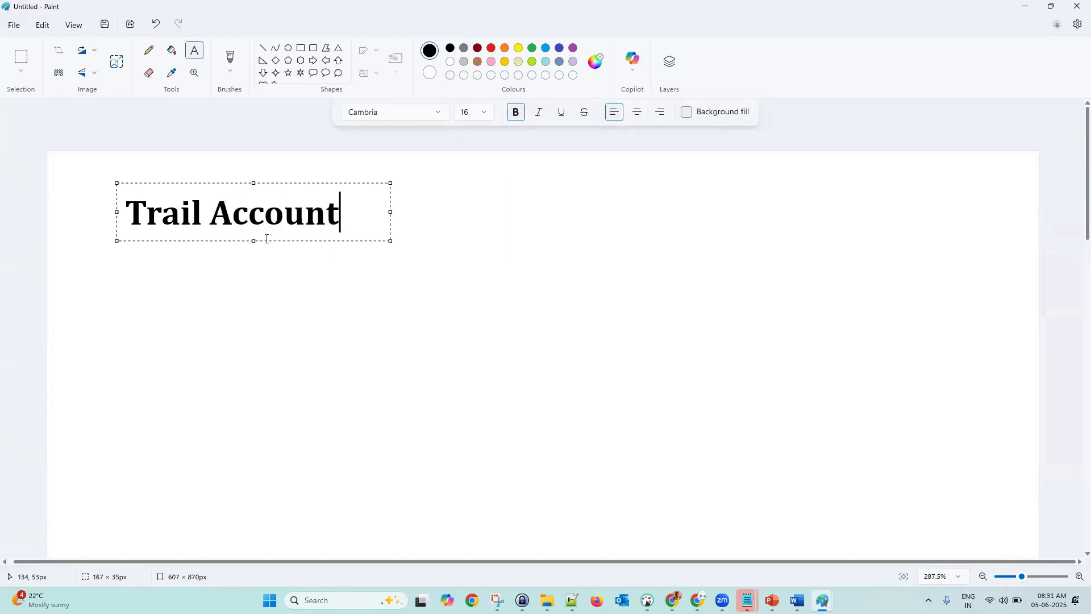
{"action": "type", "text": "- 300$ "}
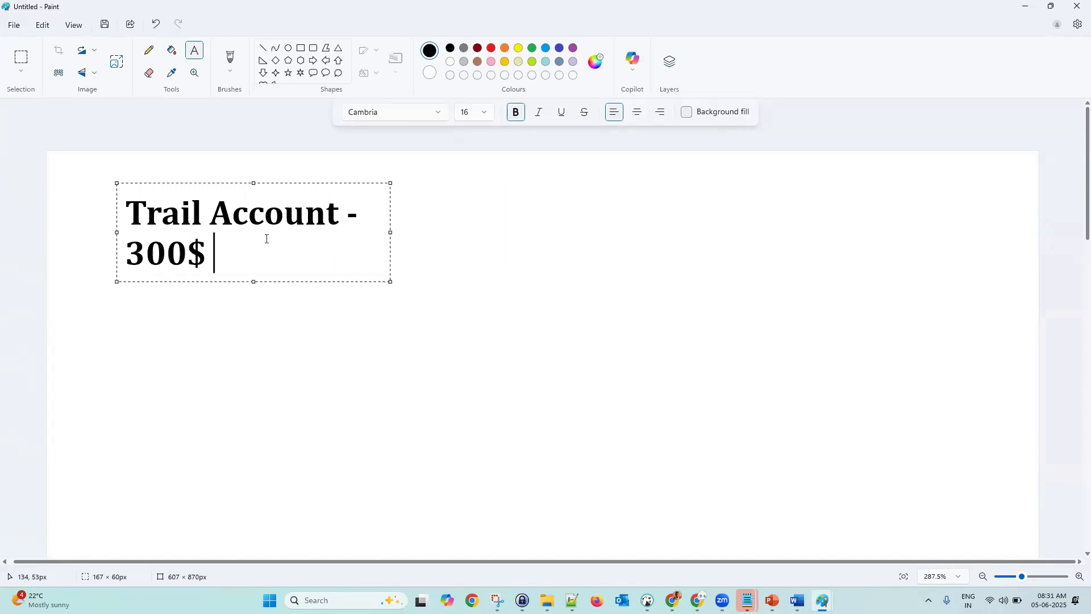
{"action": "type", "text": "Free "}
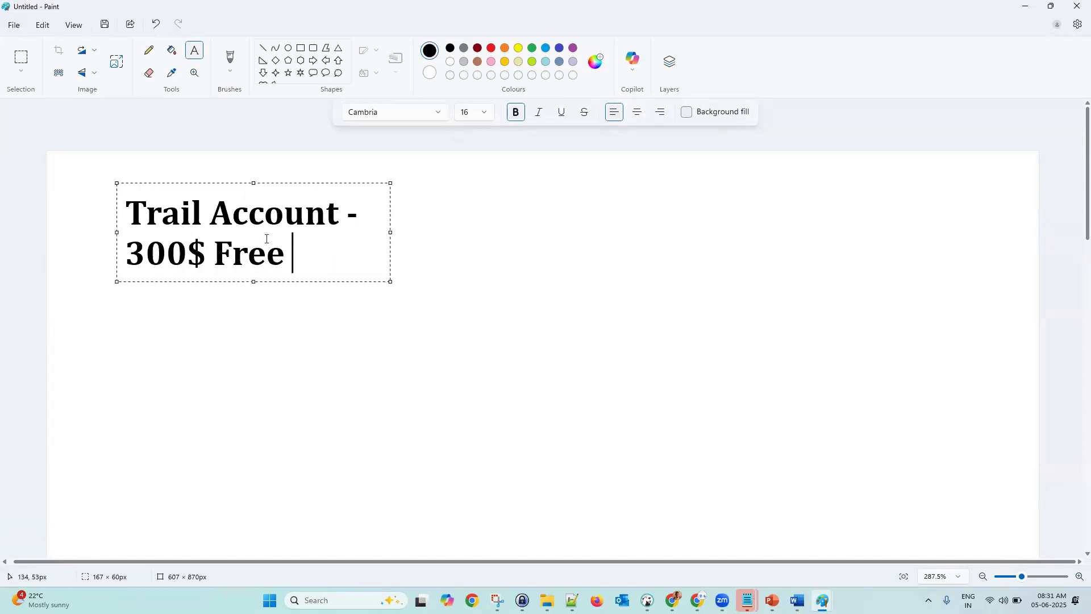
{"action": "type", "text": "for "}
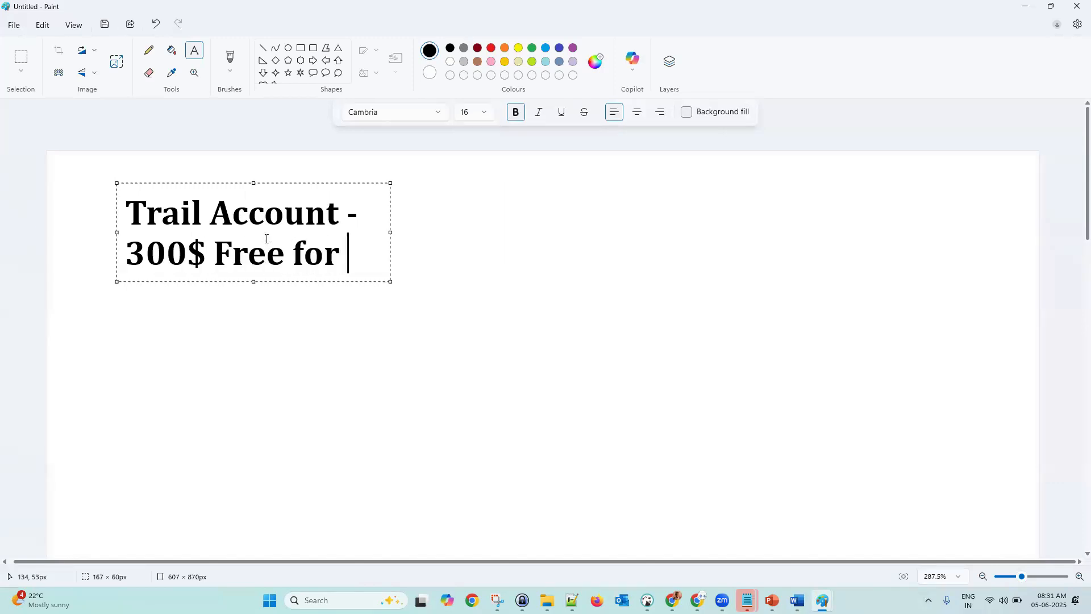
{"action": "type", "text": "90 day"}
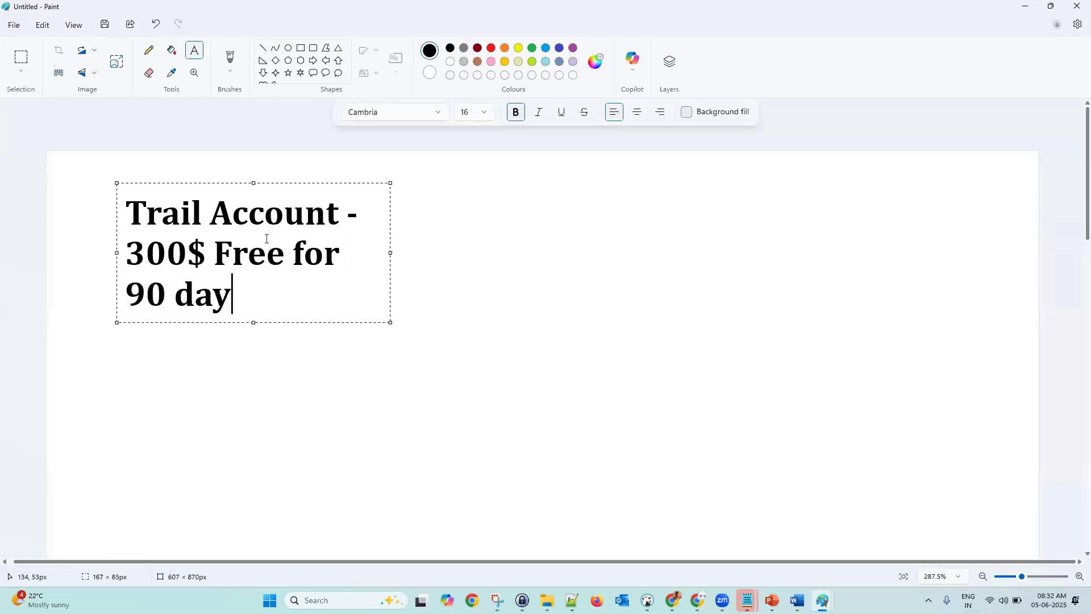
{"action": "type", "text": "a"}
{"action": "left_click_drag", "start_coordinate": [391, 252], "coordinate": [816, 252]}
{"action": "key", "text": "BackSpace"}
{"action": "type", "text": "s"}
{"action": "left_click", "coordinate": [286, 390]}
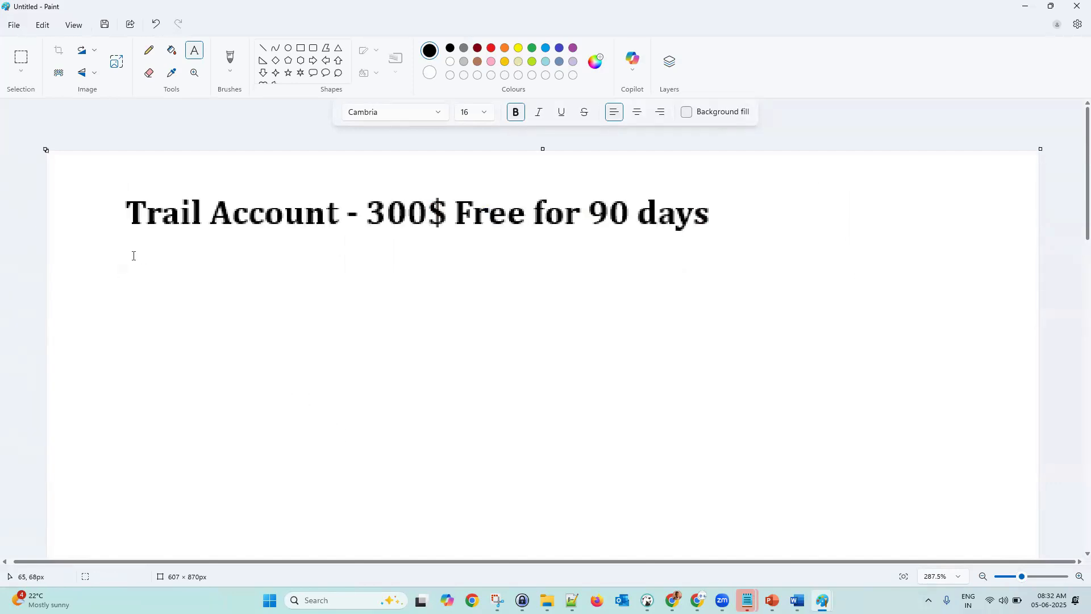
- Add the account e-mail address below the heading in size 12 text
{"action": "left_click_drag", "start_coordinate": [131, 246], "coordinate": [426, 467]}
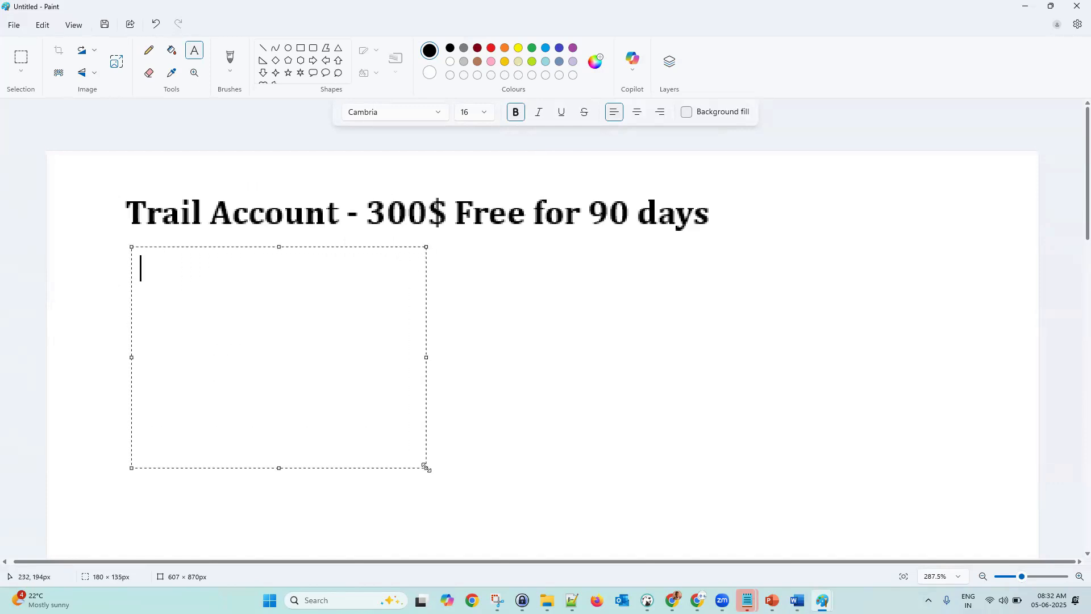
{"action": "type", "text": "gmail"}
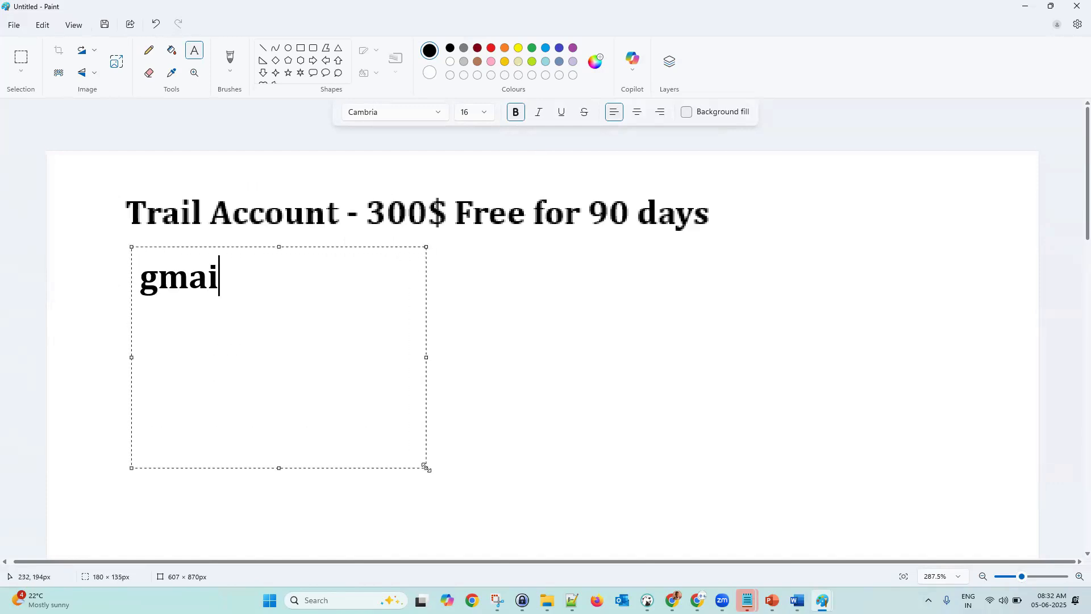
{"action": "key", "text": "BackSpace"}
{"action": "key", "text": "BackSpace"}
{"action": "key", "text": "BackSpace"}
{"action": "key", "text": "BackSpace"}
{"action": "key", "text": "BackSpace"}
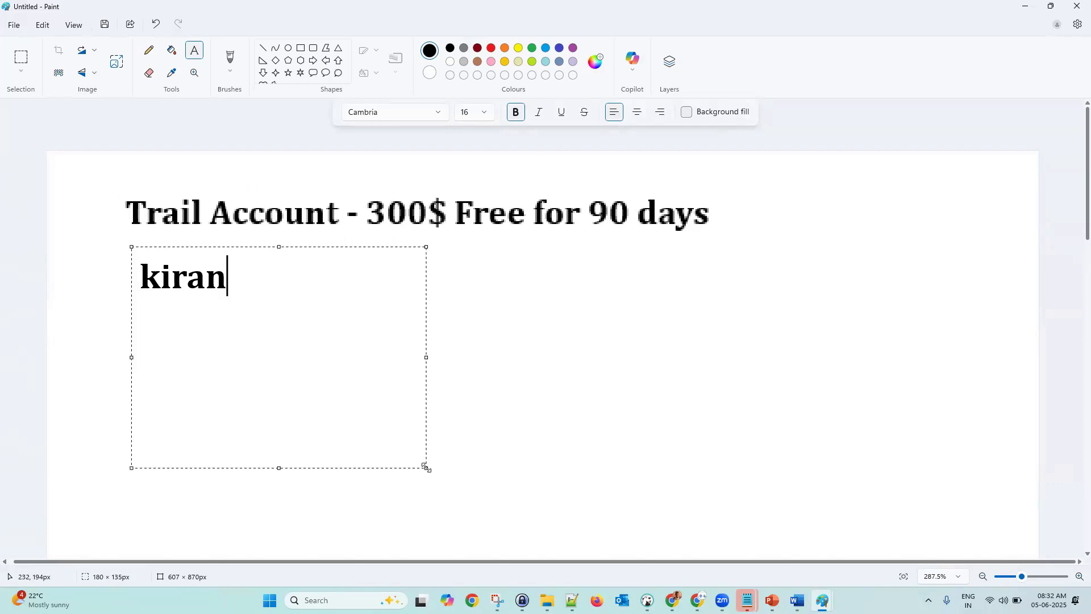
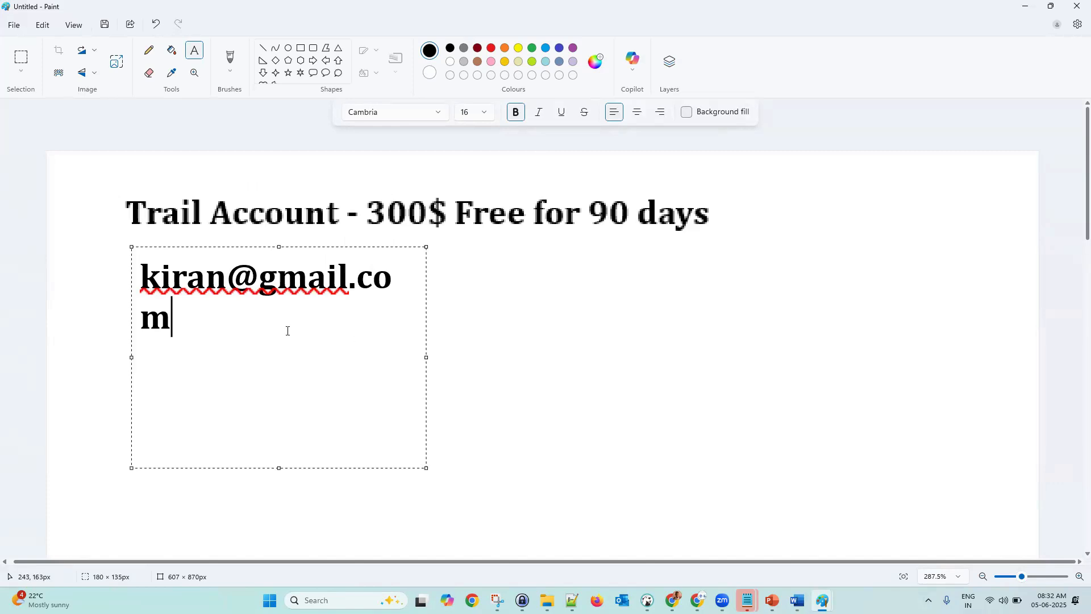
{"action": "key", "text": "ctrl+a"}
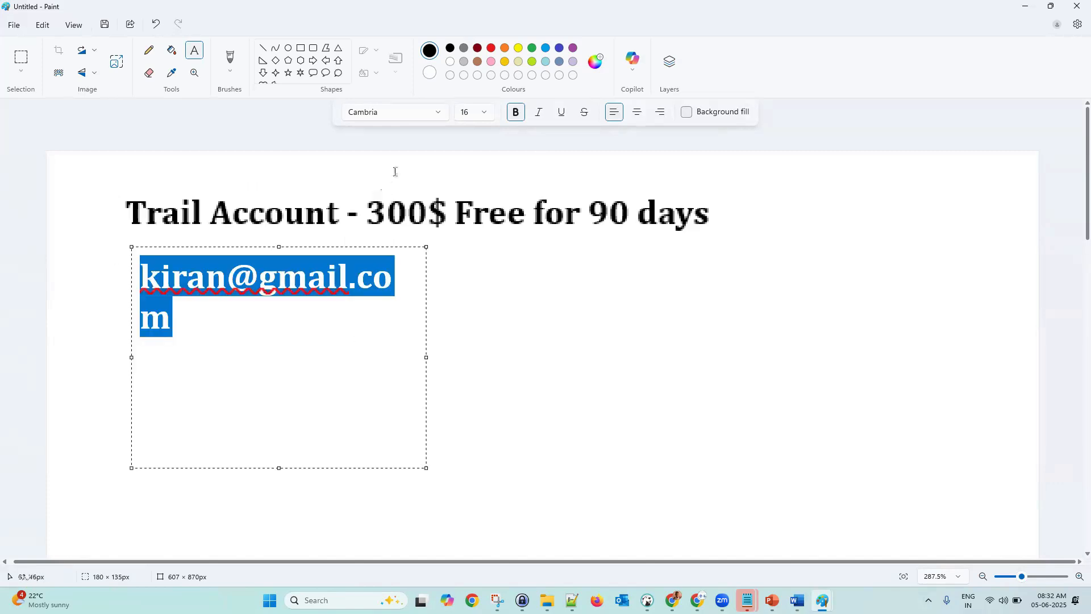
{"action": "left_click", "coordinate": [467, 118]}
{"action": "left_click", "coordinate": [469, 221]}
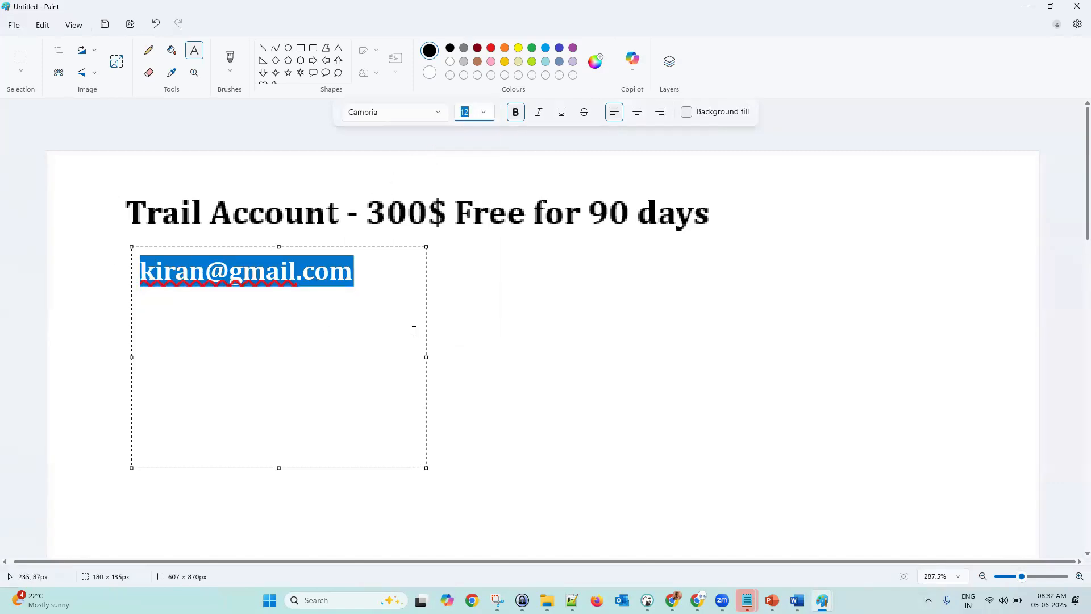
- Add the line 'Debit Card / CC - Online Txn' under the e-mail, widening the box to fit
{"action": "left_click", "coordinate": [387, 284]}
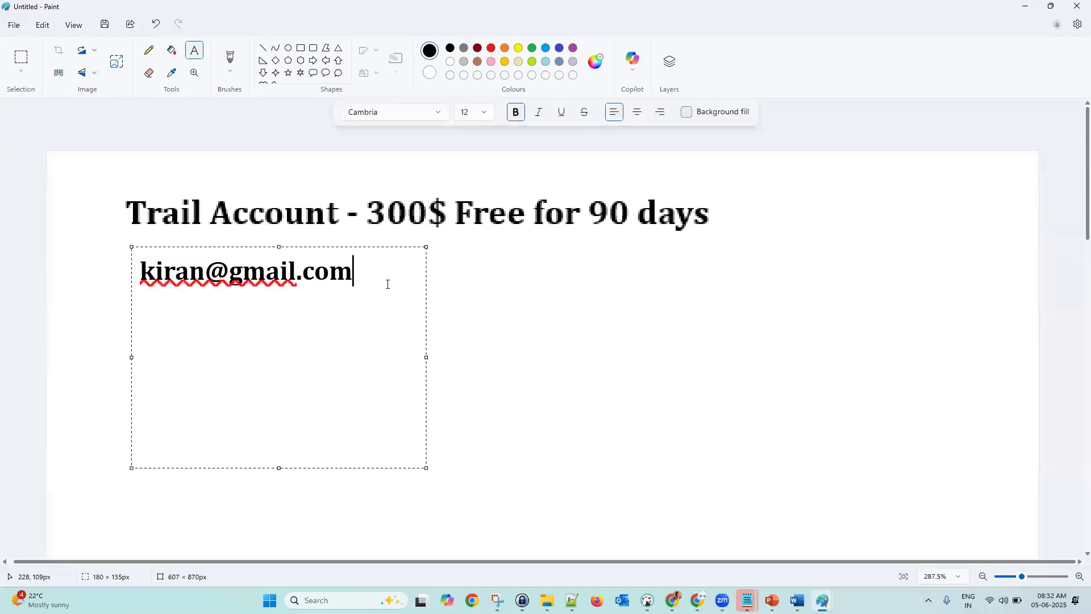
{"action": "key", "text": "Return"}
{"action": "key", "text": "Return"}
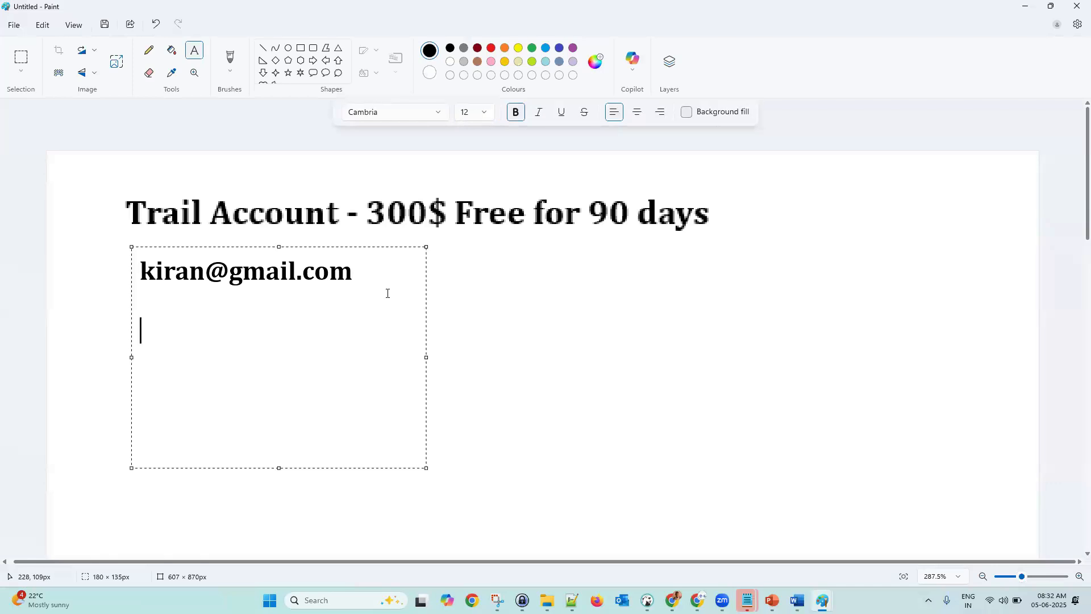
{"action": "type", "text": "Des"}
{"action": "key", "text": "BackSpace"}
{"action": "type", "text": "bit Card / "}
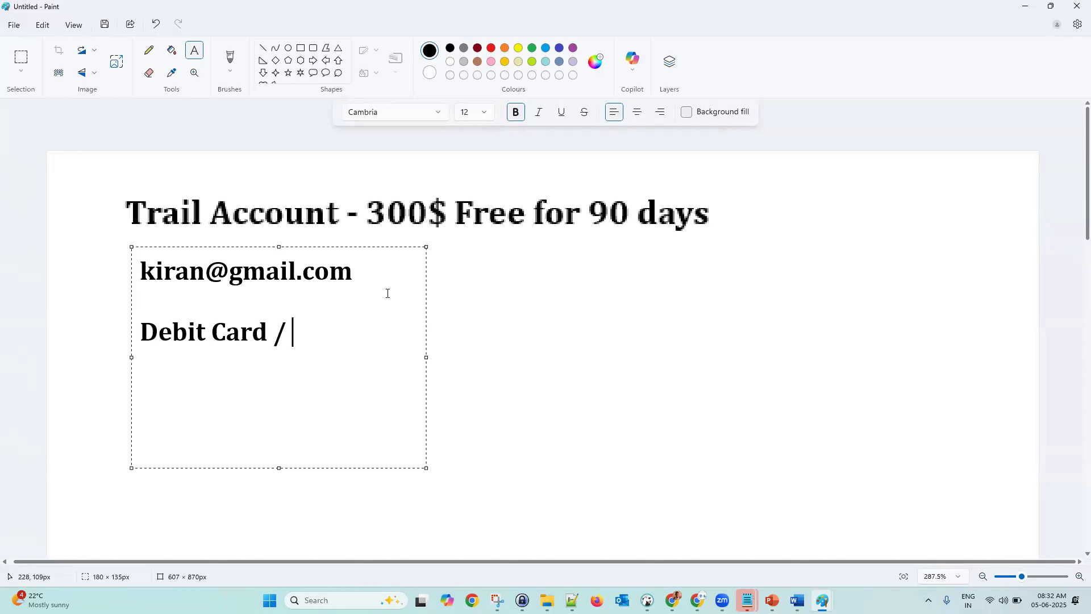
{"action": "type", "text": "CC"}
{"action": "type", "text": "- Onli"}
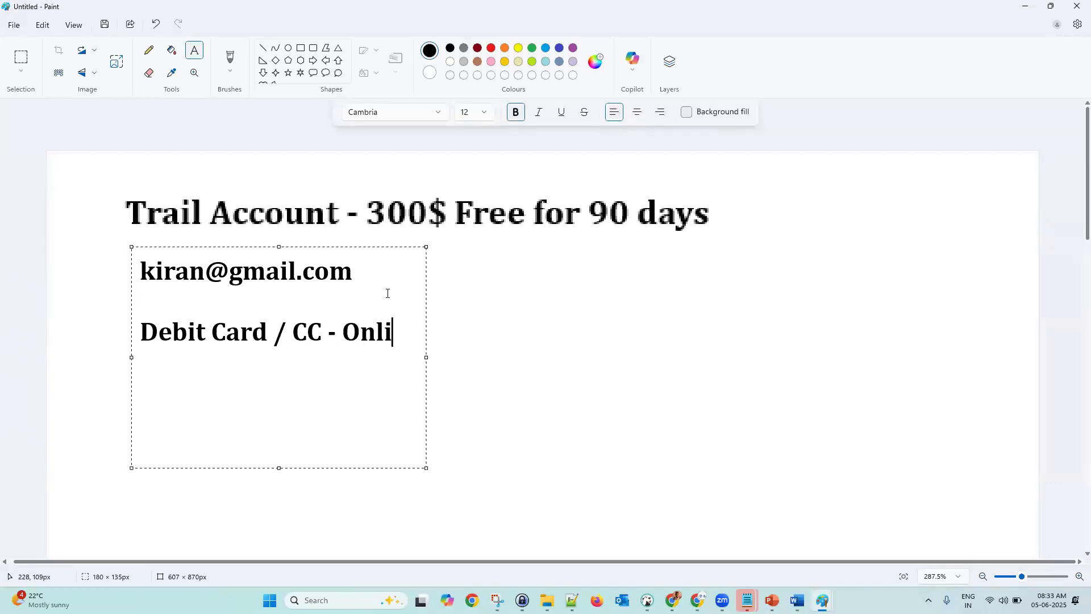
{"action": "type", "text": "ne Txn"}
{"action": "key", "text": "Return"}
{"action": "key", "text": "Return"}
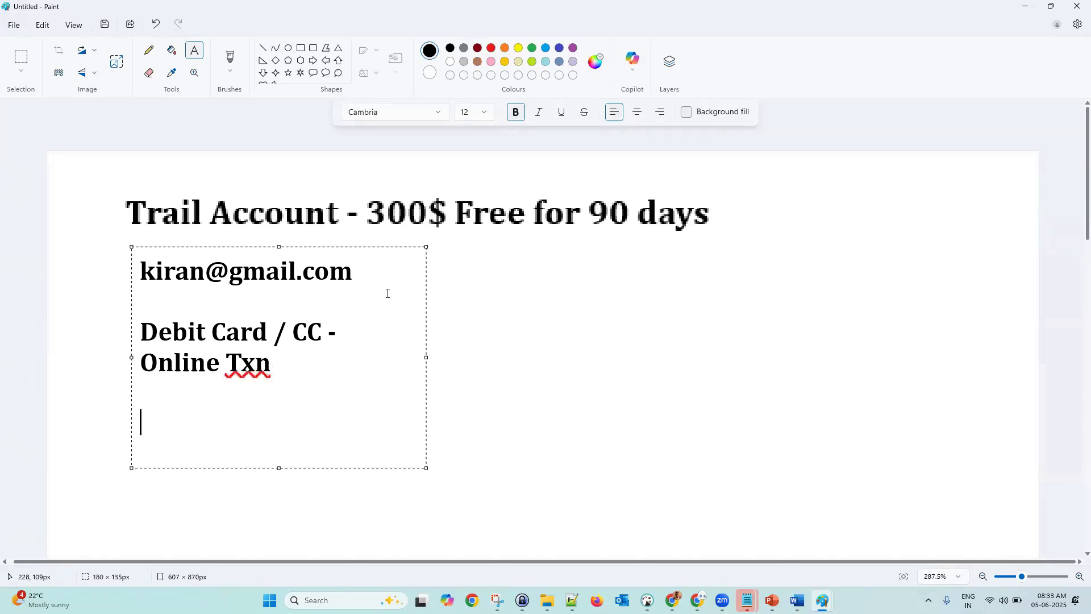
{"action": "left_click_drag", "start_coordinate": [428, 357], "coordinate": [543, 332]}
{"action": "left_click", "coordinate": [209, 360]}
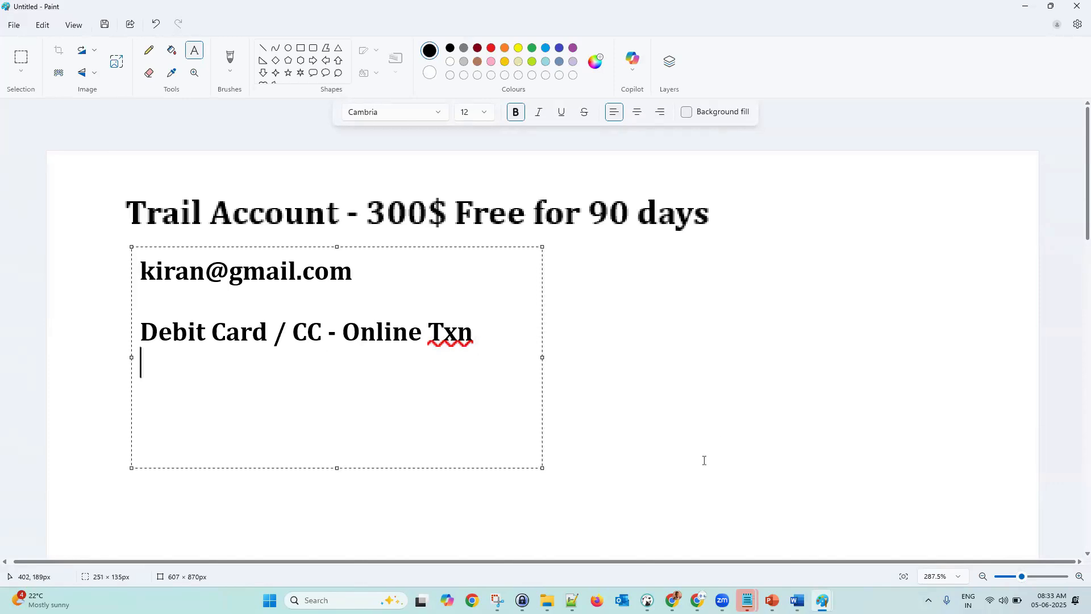
{"action": "left_click", "coordinate": [698, 599]}
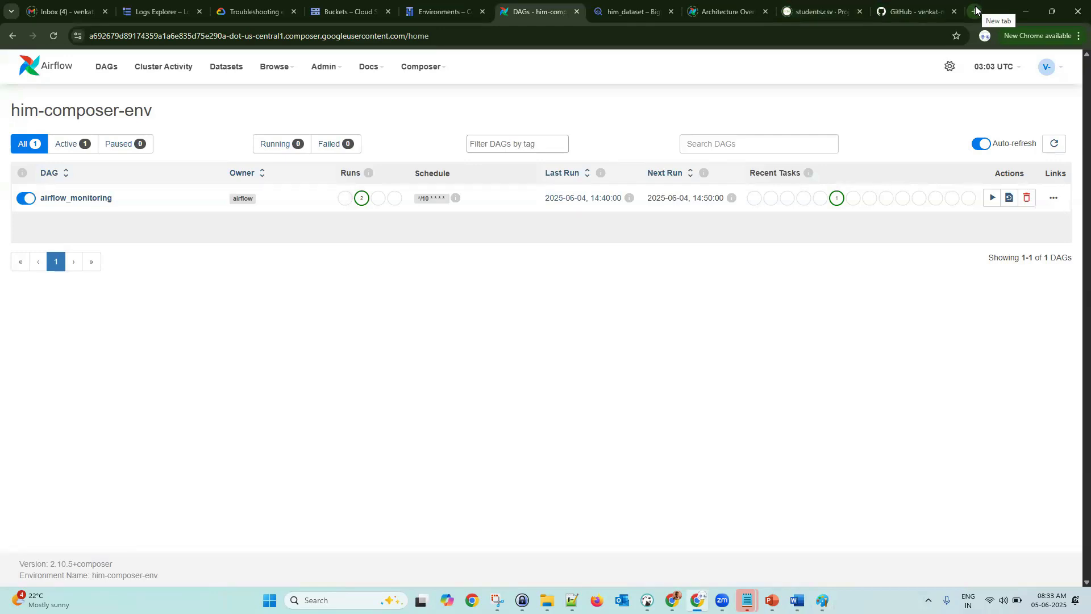
- Read the Google Cloud confirmation email in Gmail, then switch to the CREATE ACCOUNT Word document
{"action": "left_click", "coordinate": [68, 10]}
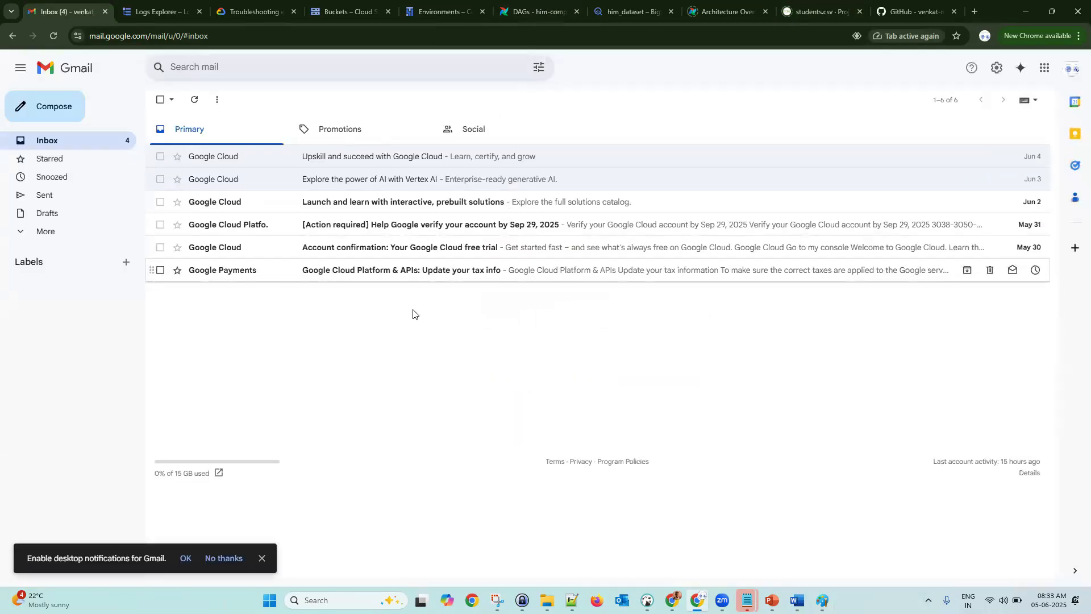
{"action": "left_click", "coordinate": [423, 255]}
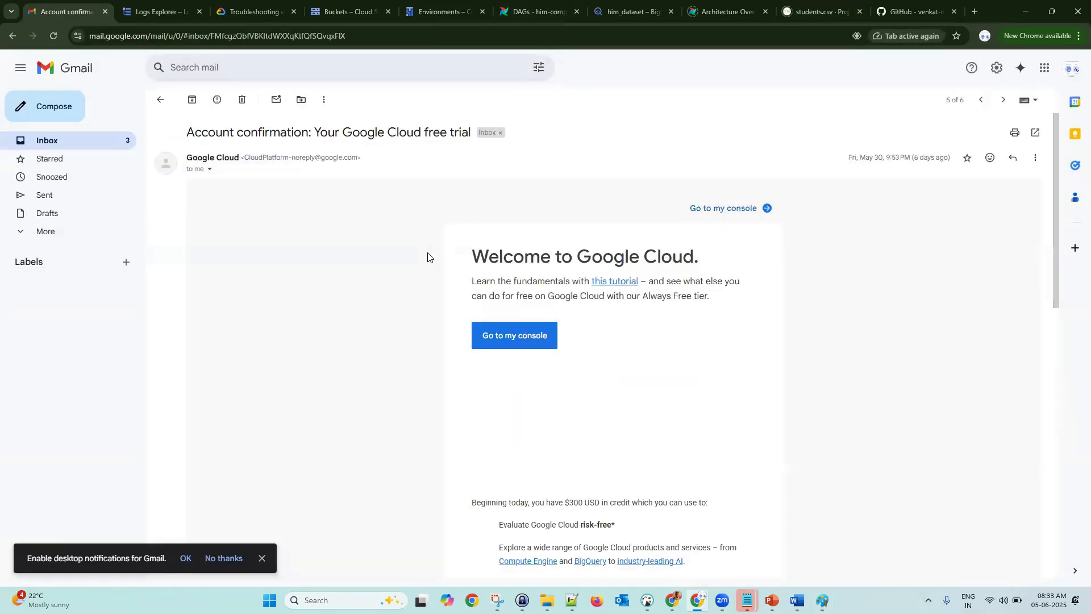
{"action": "scroll", "coordinate": [758, 379], "scroll_direction": "down", "scroll_amount": 1}
{"action": "scroll", "coordinate": [758, 380], "scroll_direction": "up", "scroll_amount": 1}
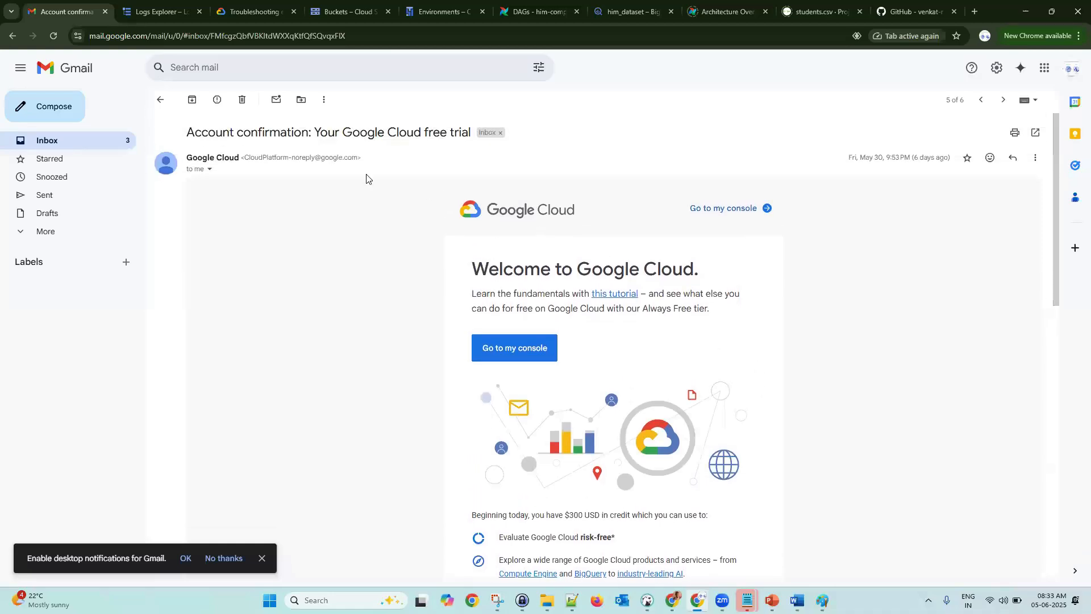
{"action": "scroll", "coordinate": [781, 345], "scroll_direction": "down", "scroll_amount": 2}
{"action": "scroll", "coordinate": [781, 344], "scroll_direction": "down", "scroll_amount": 2}
{"action": "scroll", "coordinate": [781, 343], "scroll_direction": "up", "scroll_amount": 4}
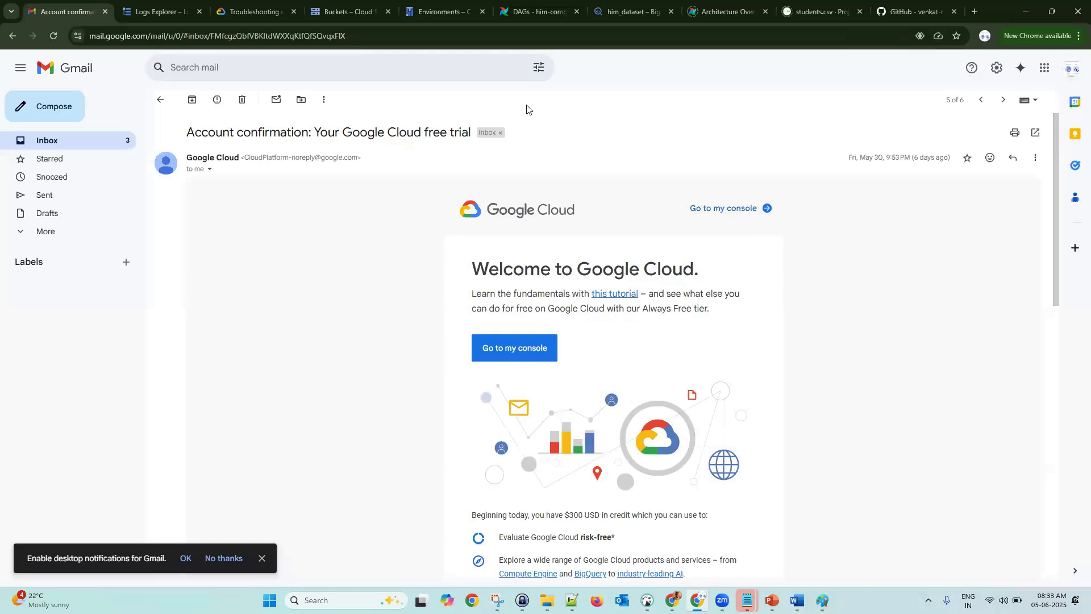
{"action": "key", "text": "alt+Tab"}
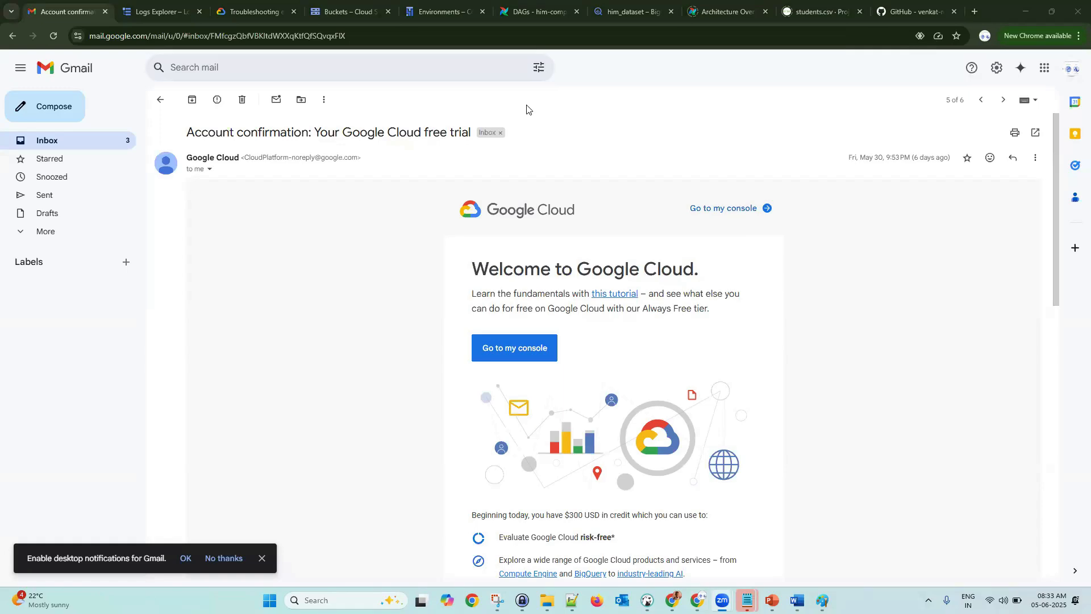
{"action": "key", "text": "alt+Tab"}
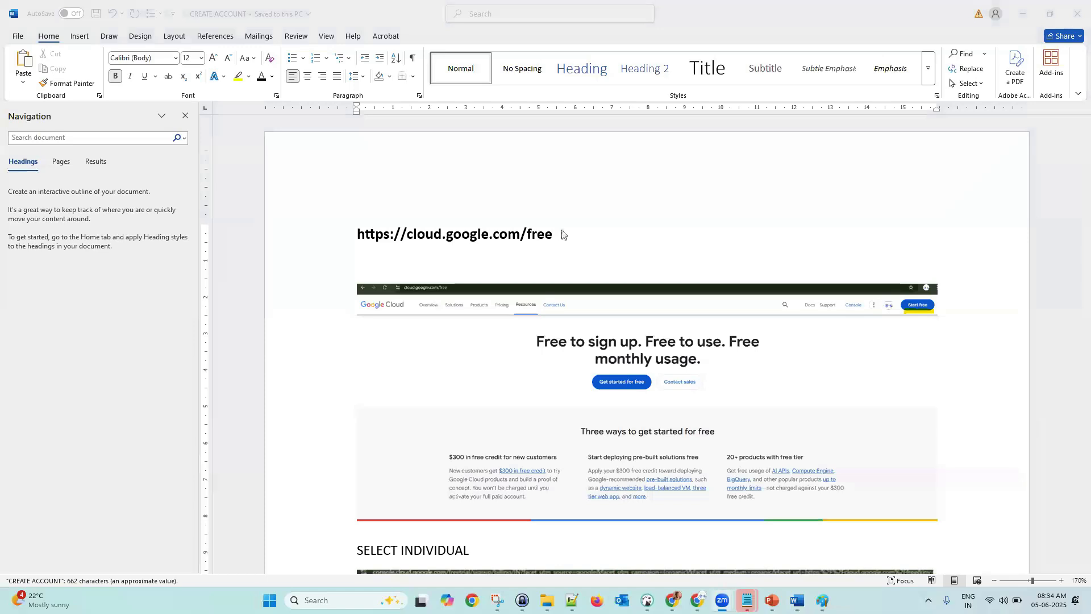
- Close Word's Navigation pane and scroll down to the payments profile screenshot
{"action": "left_click", "coordinate": [186, 116]}
{"action": "left_click", "coordinate": [186, 116]}
{"action": "scroll", "coordinate": [661, 336], "scroll_direction": "up", "scroll_amount": 3}
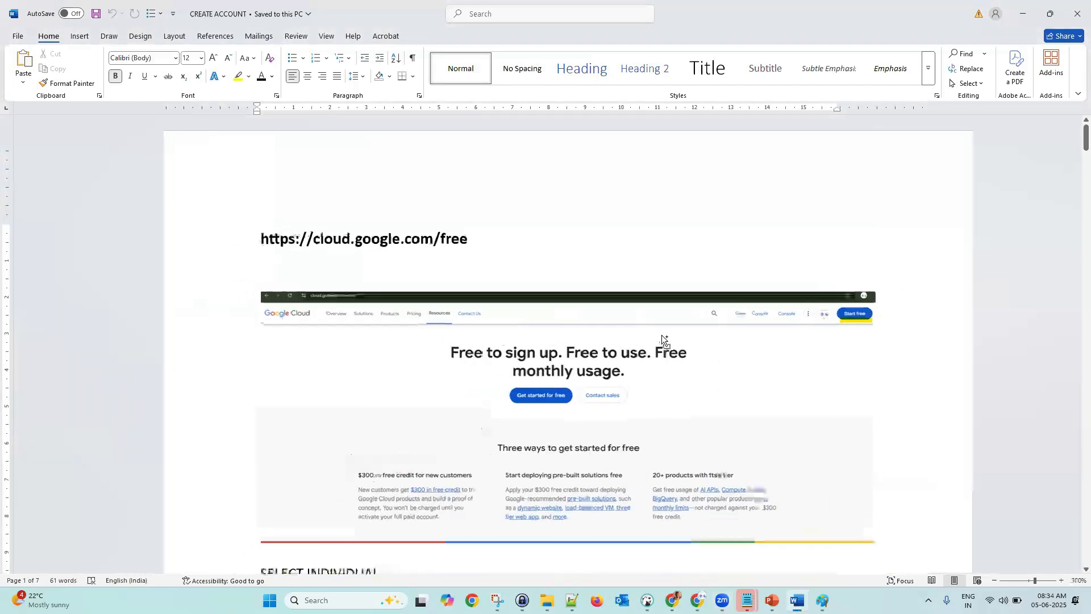
{"action": "scroll", "coordinate": [691, 344], "scroll_direction": "up", "scroll_amount": 1}
{"action": "scroll", "coordinate": [856, 248], "scroll_direction": "down", "scroll_amount": 3}
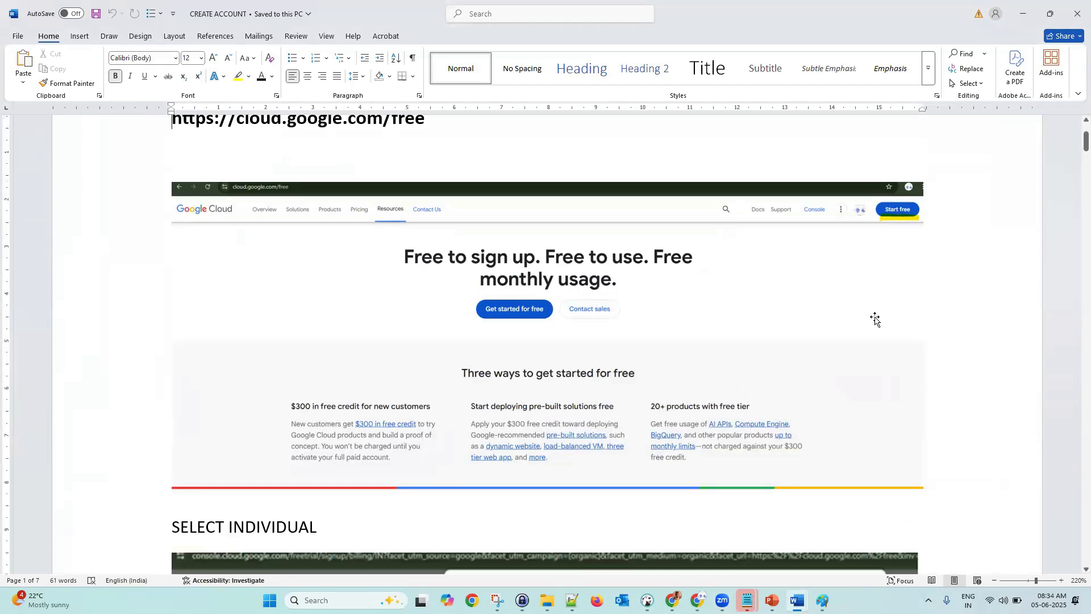
{"action": "scroll", "coordinate": [868, 340], "scroll_direction": "down", "scroll_amount": 3}
{"action": "scroll", "coordinate": [867, 341], "scroll_direction": "down", "scroll_amount": 4}
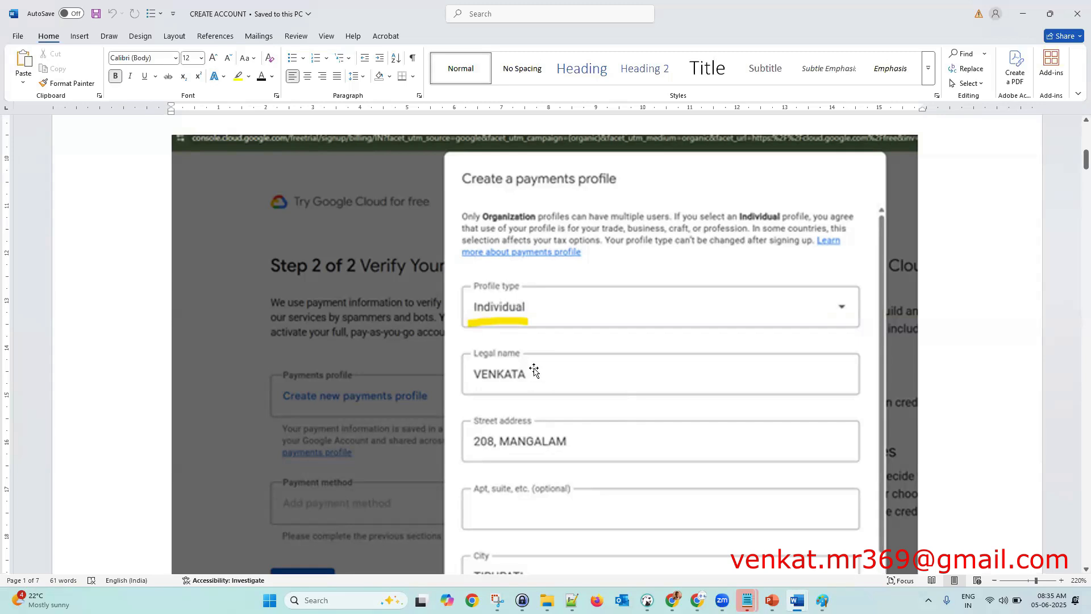
- Scroll past the payments profile and RBI notice to the Add payment method screenshot
{"action": "scroll", "coordinate": [623, 412], "scroll_direction": "down", "scroll_amount": 3}
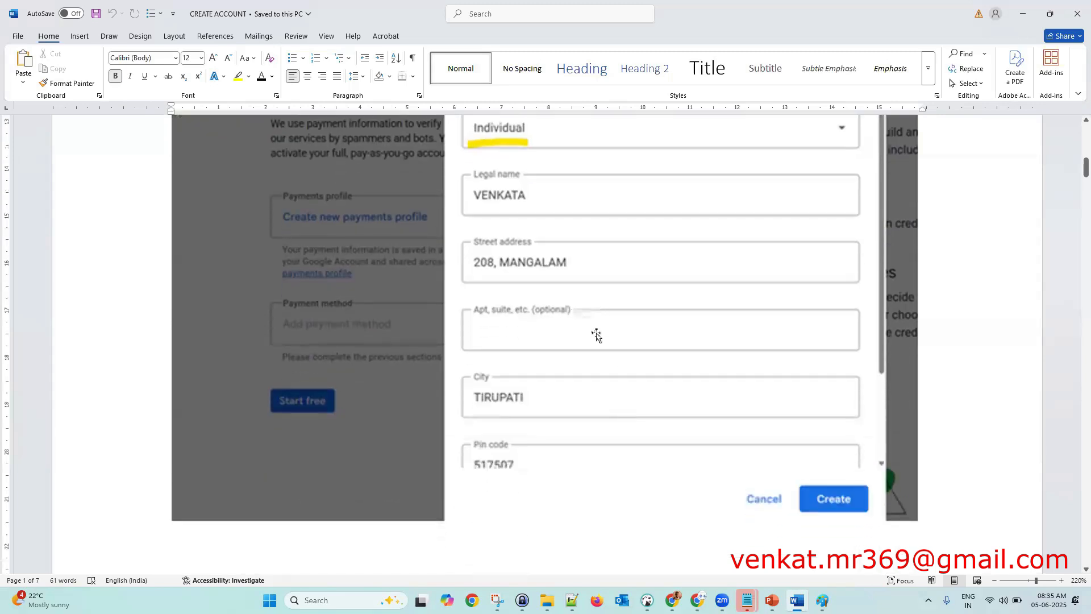
{"action": "scroll", "coordinate": [599, 378], "scroll_direction": "down", "scroll_amount": 3}
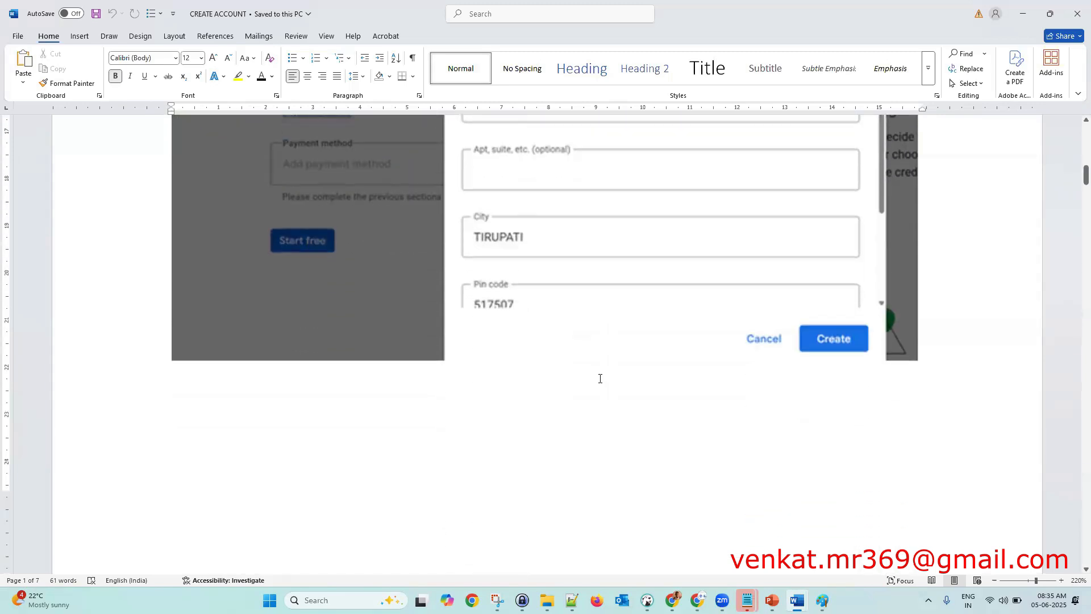
{"action": "scroll", "coordinate": [582, 360], "scroll_direction": "up", "scroll_amount": 3}
{"action": "scroll", "coordinate": [573, 323], "scroll_direction": "up", "scroll_amount": 3}
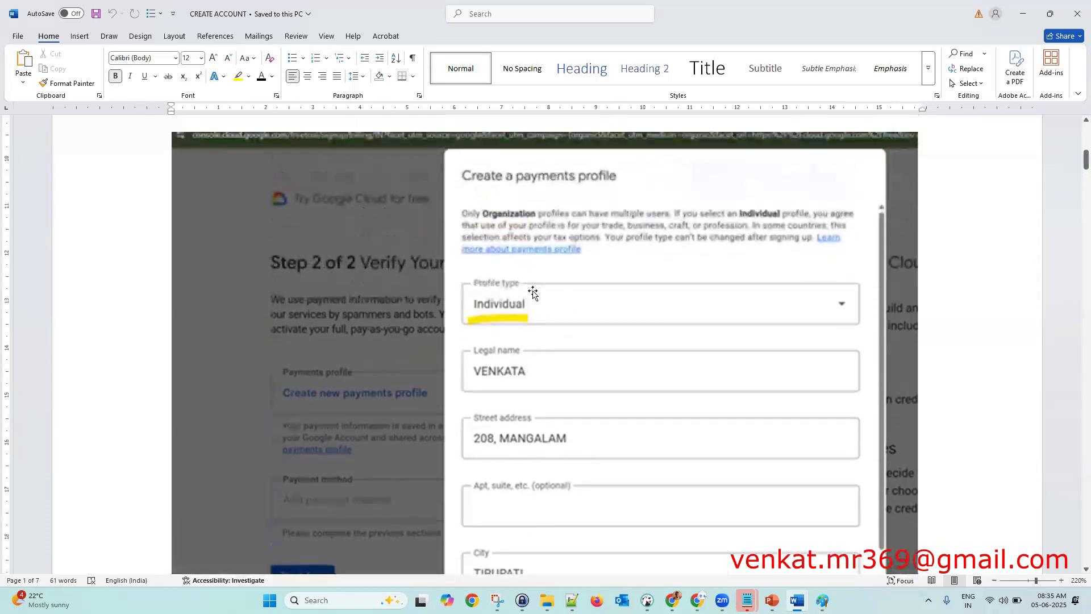
{"action": "scroll", "coordinate": [591, 344], "scroll_direction": "down", "scroll_amount": 1}
{"action": "scroll", "coordinate": [591, 343], "scroll_direction": "down", "scroll_amount": 2}
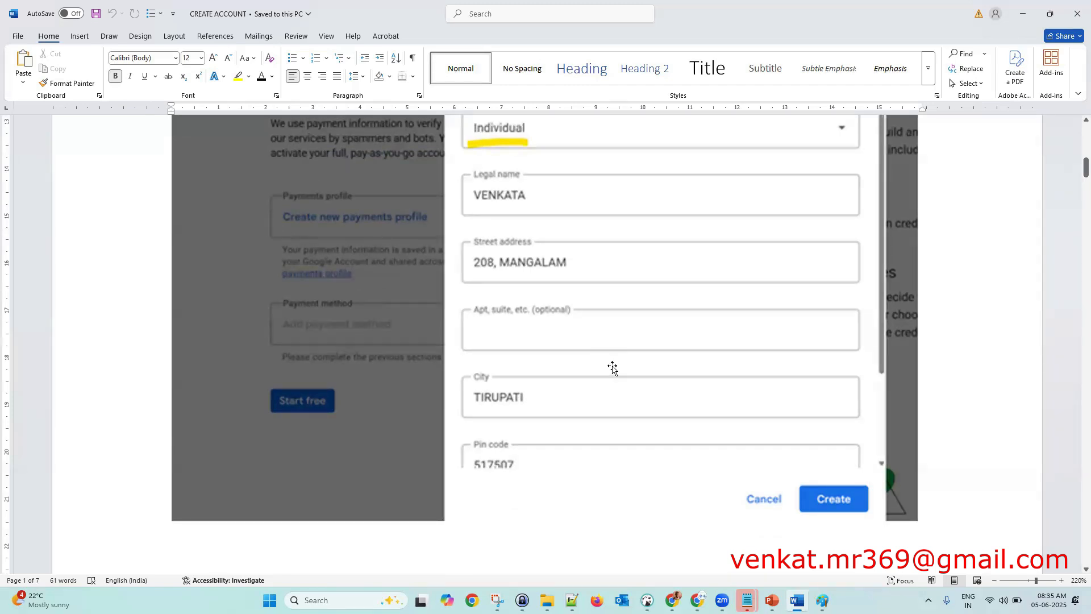
{"action": "scroll", "coordinate": [617, 344], "scroll_direction": "down", "scroll_amount": 5}
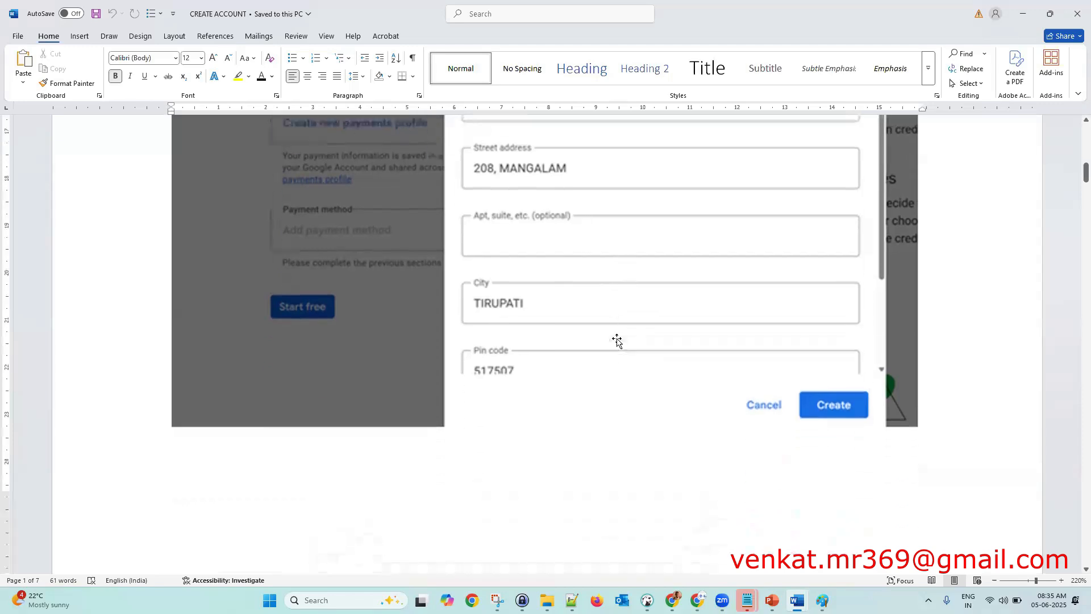
{"action": "scroll", "coordinate": [618, 338], "scroll_direction": "down", "scroll_amount": 10}
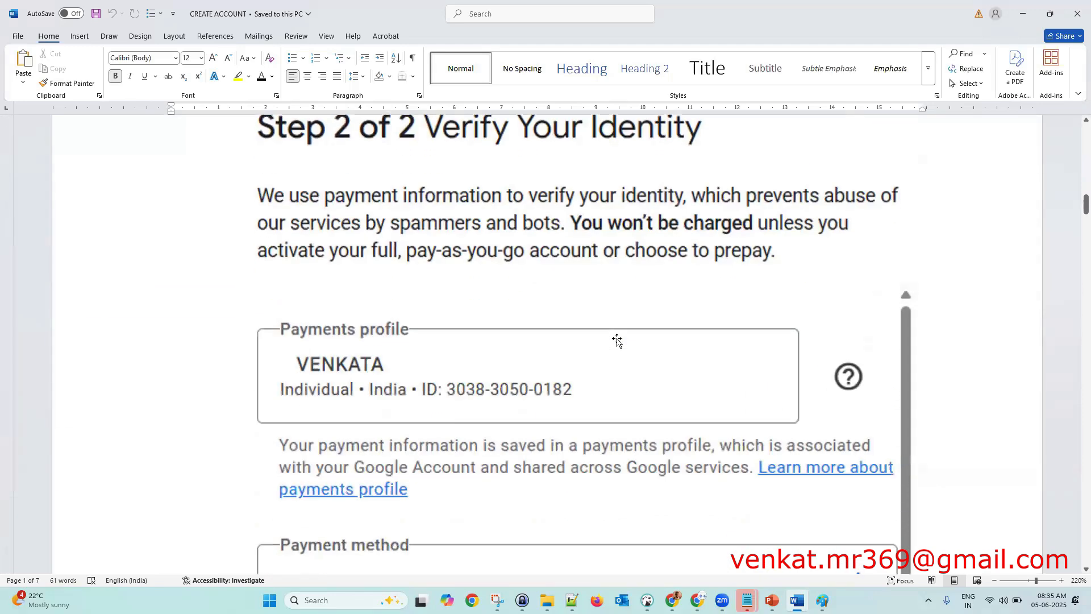
{"action": "scroll", "coordinate": [616, 341], "scroll_direction": "down", "scroll_amount": 5}
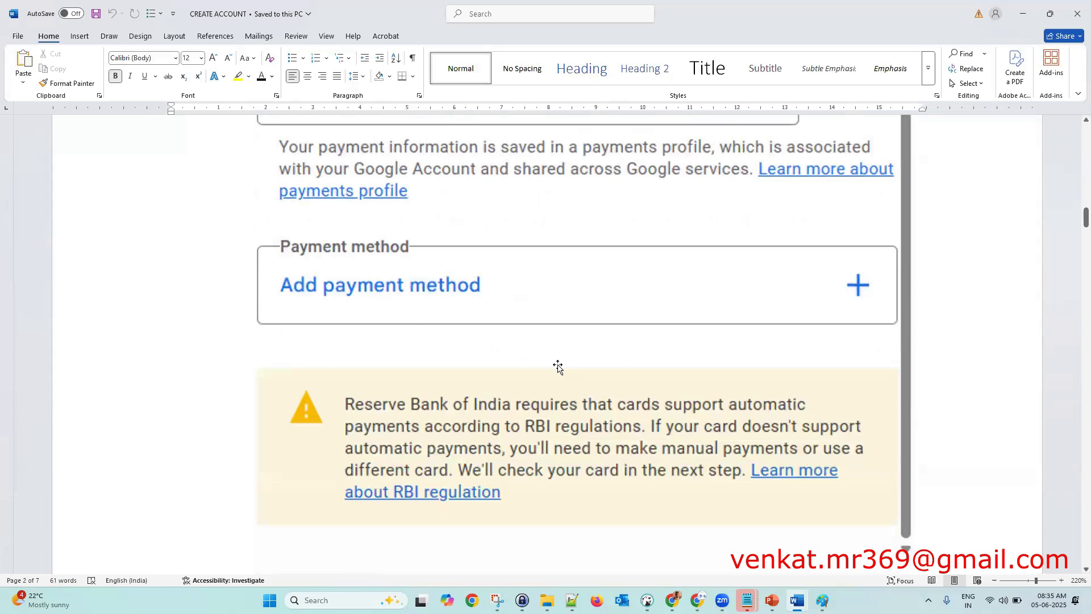
{"action": "scroll", "coordinate": [557, 366], "scroll_direction": "down", "scroll_amount": 4}
{"action": "scroll", "coordinate": [557, 363], "scroll_direction": "down", "scroll_amount": 2, "text": "ctrl"}
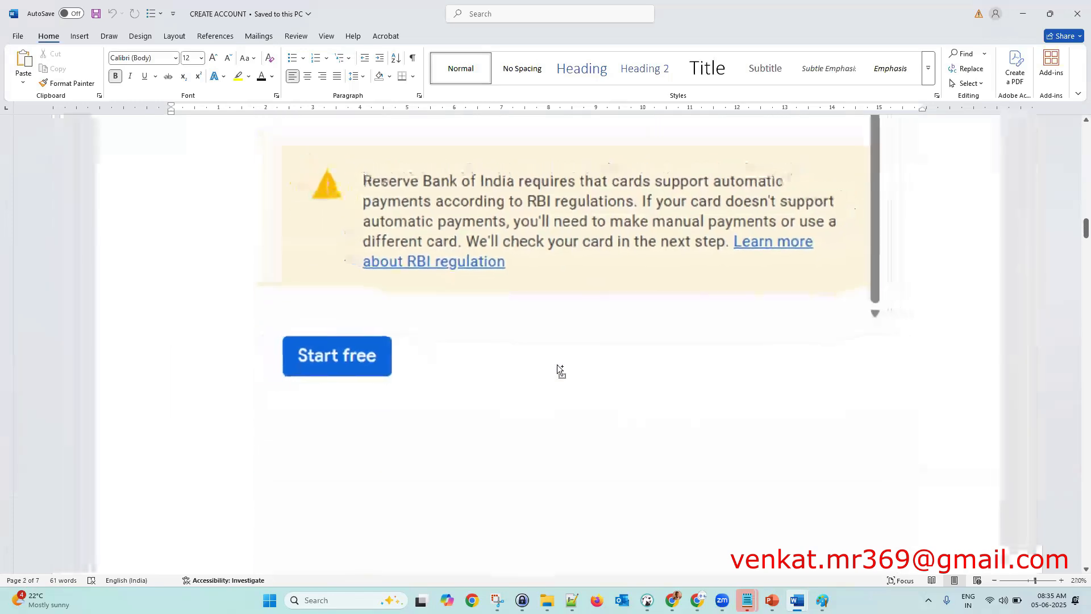
{"action": "scroll", "coordinate": [557, 364], "scroll_direction": "up", "scroll_amount": 11}
{"action": "scroll", "coordinate": [557, 363], "scroll_direction": "down", "scroll_amount": 7}
{"action": "scroll", "coordinate": [558, 365], "scroll_direction": "down", "scroll_amount": 14}
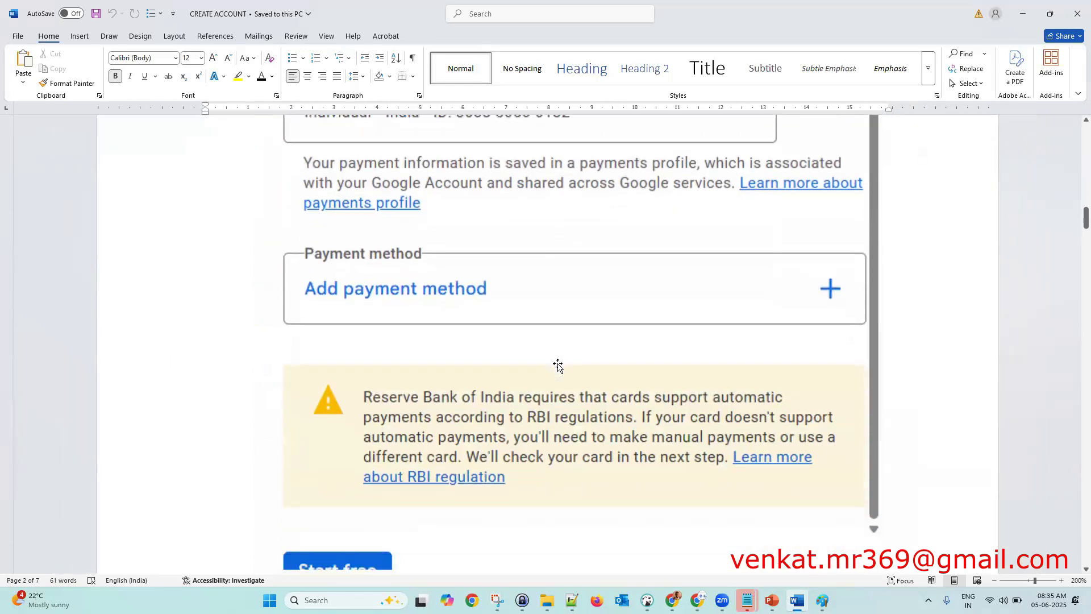
{"action": "scroll", "coordinate": [558, 366], "scroll_direction": "down", "scroll_amount": 3}
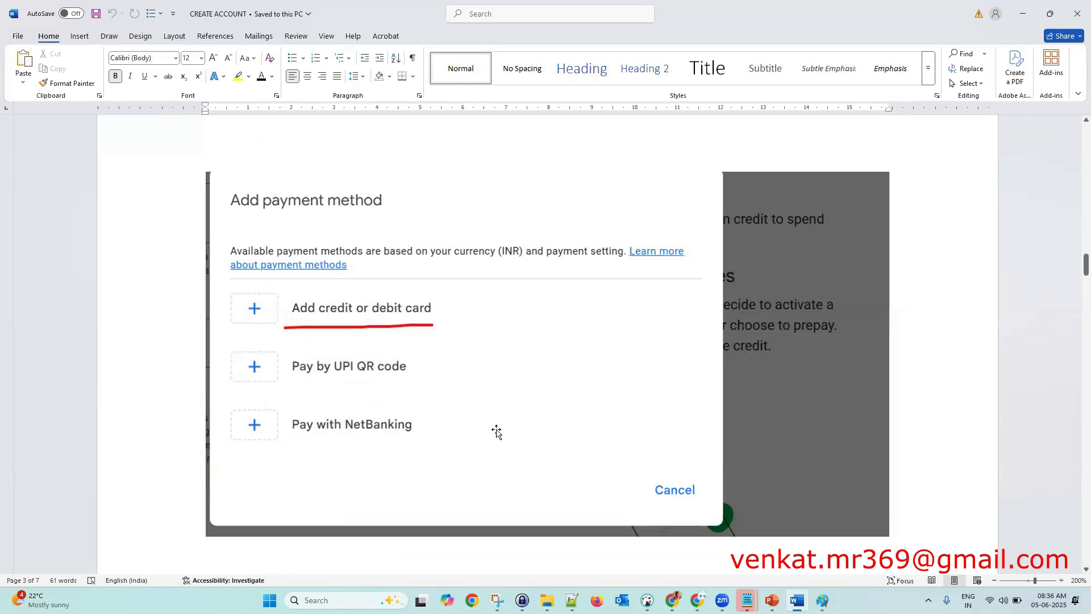
- Scroll past the card details, Save card and OTP note to the Complete your purchase screenshot
{"action": "scroll", "coordinate": [496, 433], "scroll_direction": "down", "scroll_amount": 3}
{"action": "scroll", "coordinate": [496, 433], "scroll_direction": "down", "scroll_amount": 5}
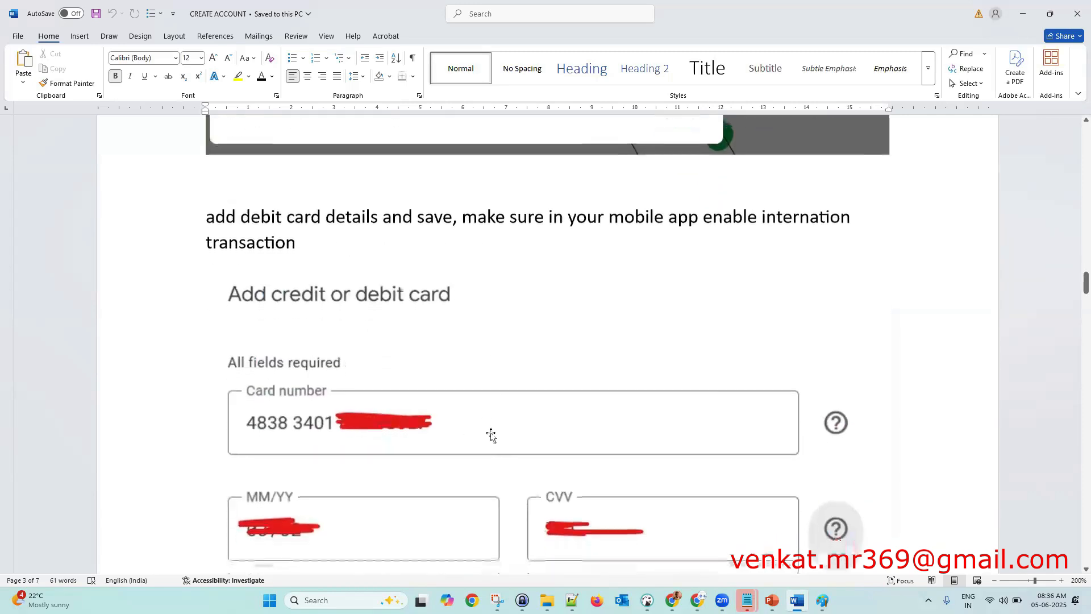
{"action": "scroll", "coordinate": [481, 436], "scroll_direction": "down", "scroll_amount": 3}
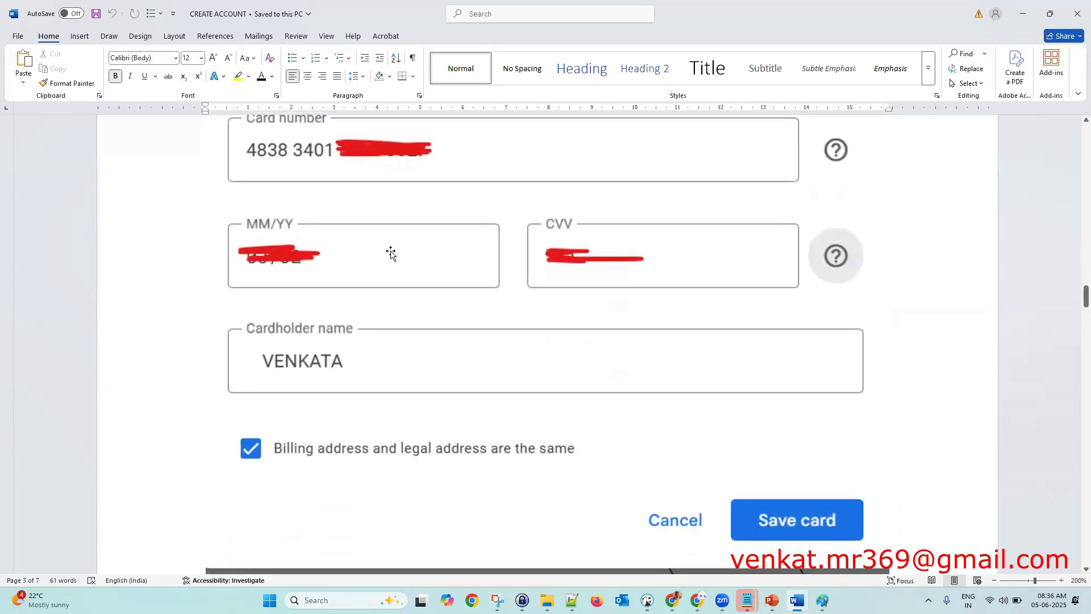
{"action": "scroll", "coordinate": [421, 385], "scroll_direction": "up", "scroll_amount": 2}
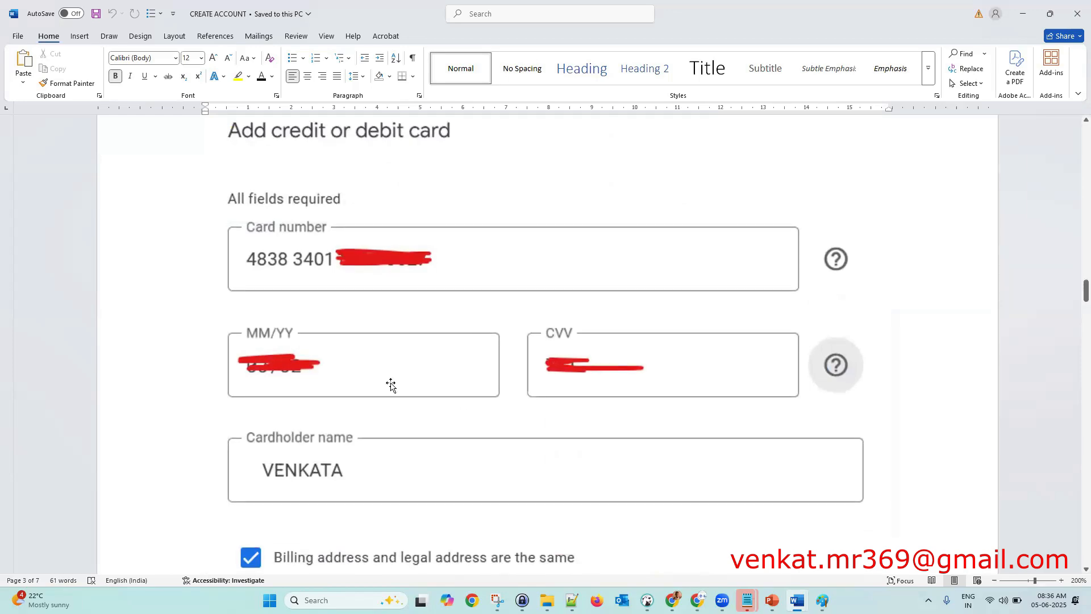
{"action": "scroll", "coordinate": [443, 388], "scroll_direction": "down", "scroll_amount": 4}
{"action": "scroll", "coordinate": [443, 389], "scroll_direction": "down", "scroll_amount": 10}
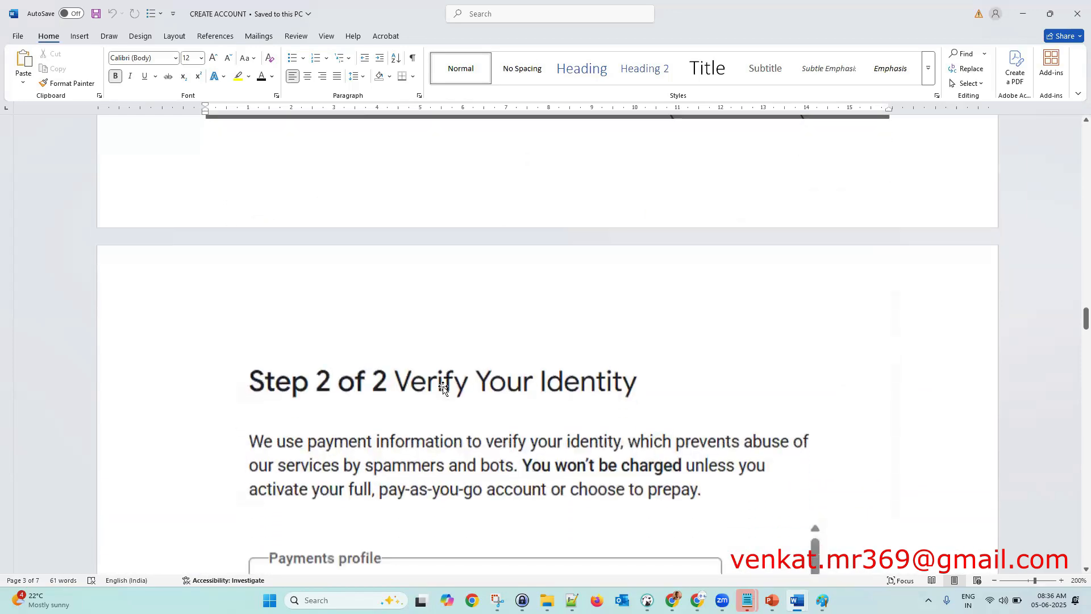
{"action": "scroll", "coordinate": [443, 389], "scroll_direction": "down", "scroll_amount": 4}
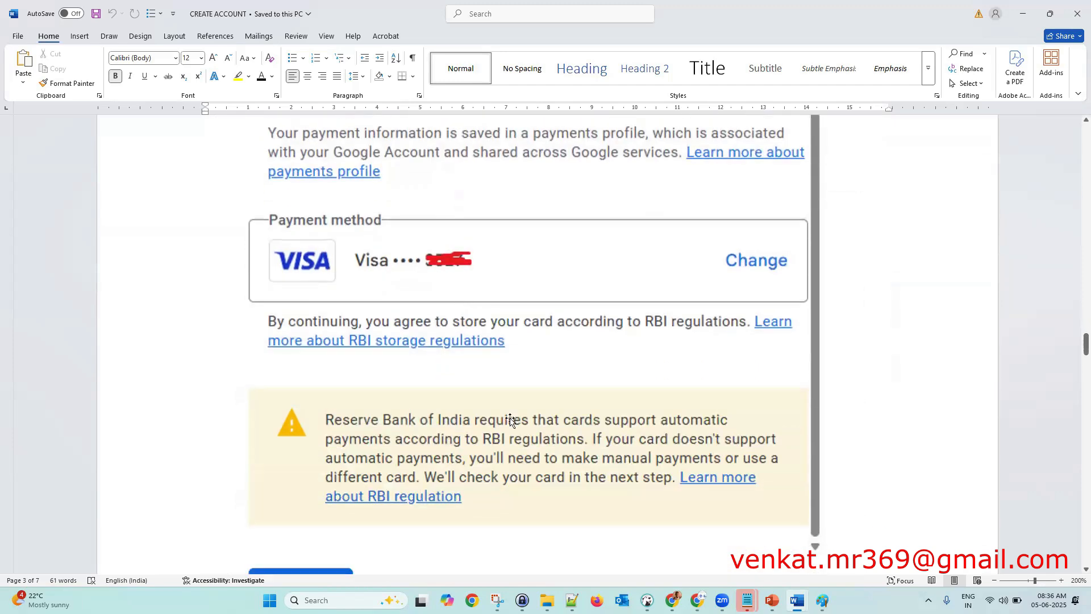
{"action": "scroll", "coordinate": [518, 420], "scroll_direction": "down", "scroll_amount": 1}
{"action": "scroll", "coordinate": [518, 419], "scroll_direction": "down", "scroll_amount": 8}
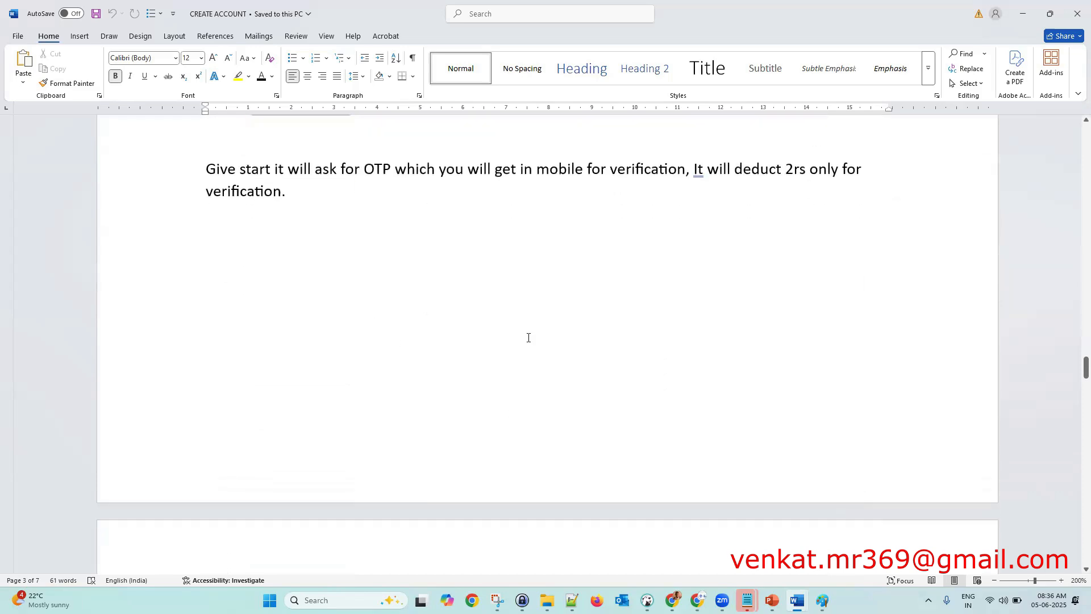
{"action": "scroll", "coordinate": [528, 338], "scroll_direction": "down", "scroll_amount": 7}
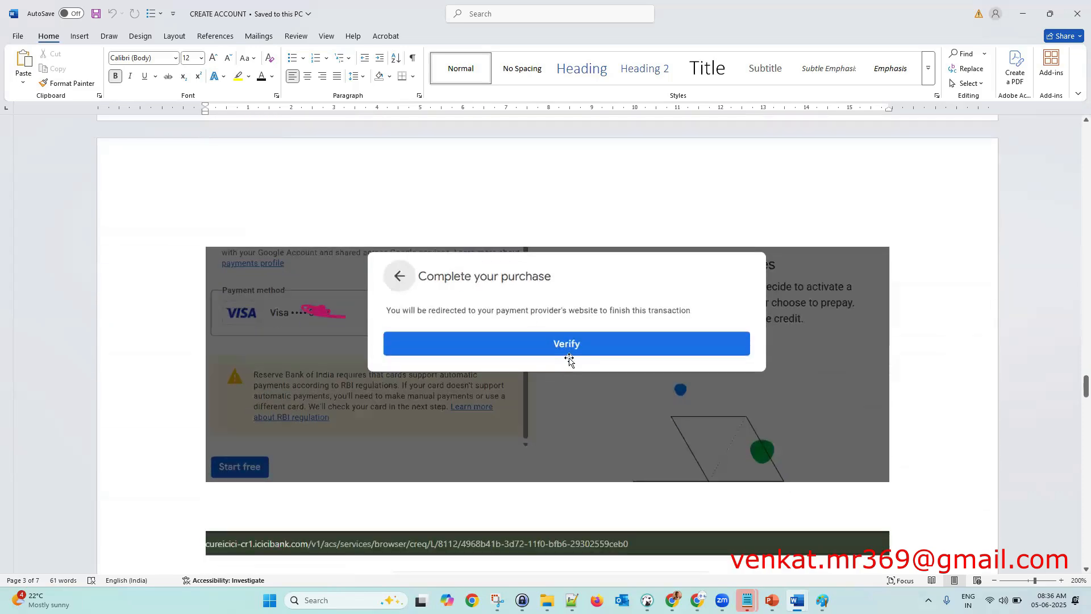
- Scroll through the bank OTP and Welcome questionnaire screenshots to the green 25,510 INR credits line
{"action": "scroll", "coordinate": [568, 360], "scroll_direction": "down", "scroll_amount": 7}
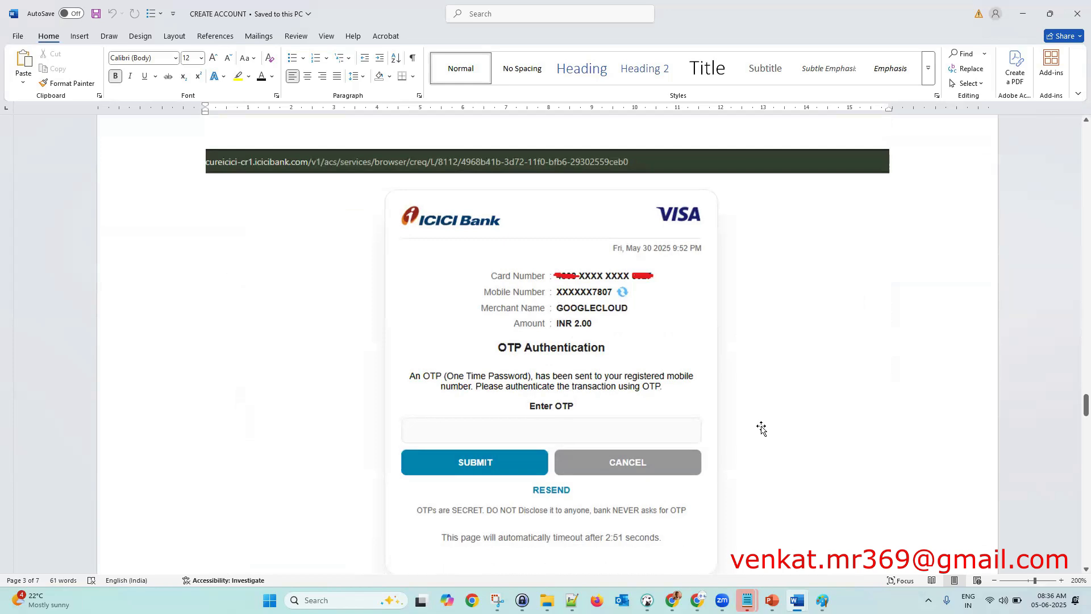
{"action": "scroll", "coordinate": [761, 427], "scroll_direction": "down", "scroll_amount": 8}
{"action": "scroll", "coordinate": [762, 427], "scroll_direction": "down", "scroll_amount": 9}
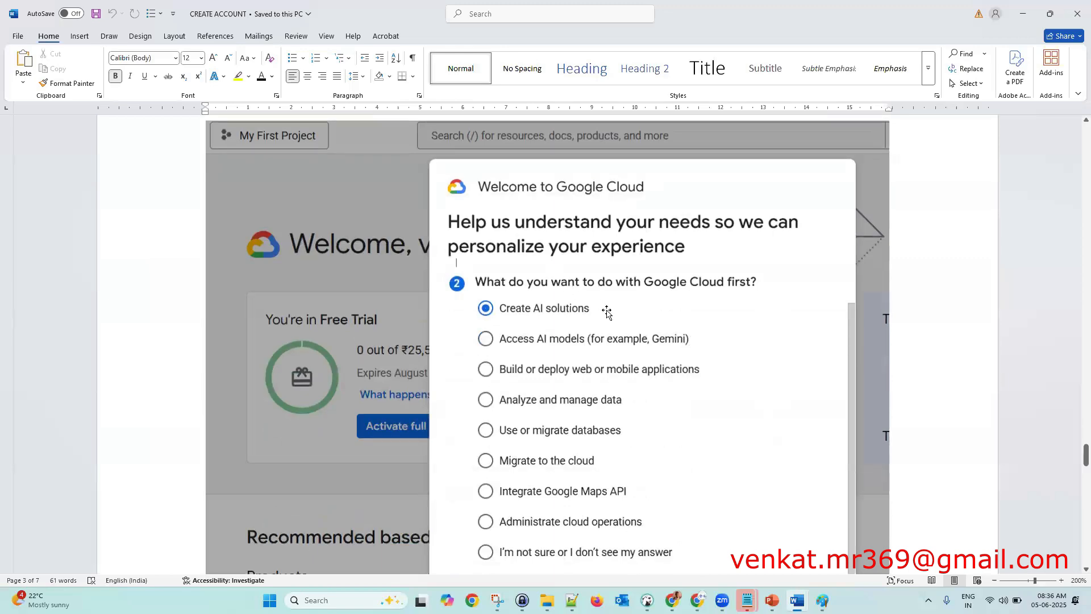
{"action": "scroll", "coordinate": [796, 439], "scroll_direction": "down", "scroll_amount": 3}
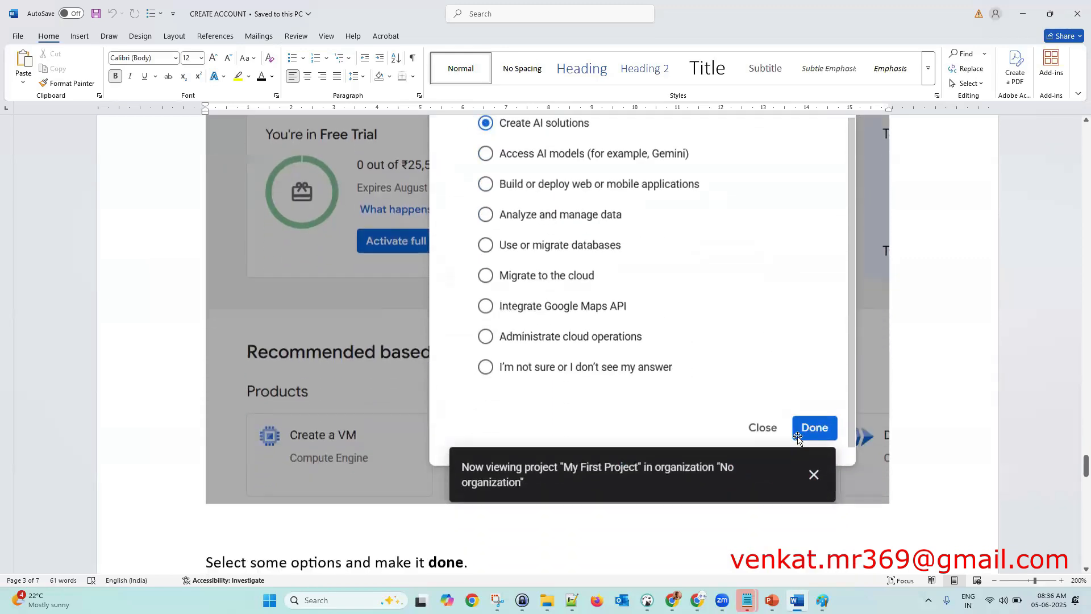
{"action": "scroll", "coordinate": [796, 438], "scroll_direction": "down", "scroll_amount": 7}
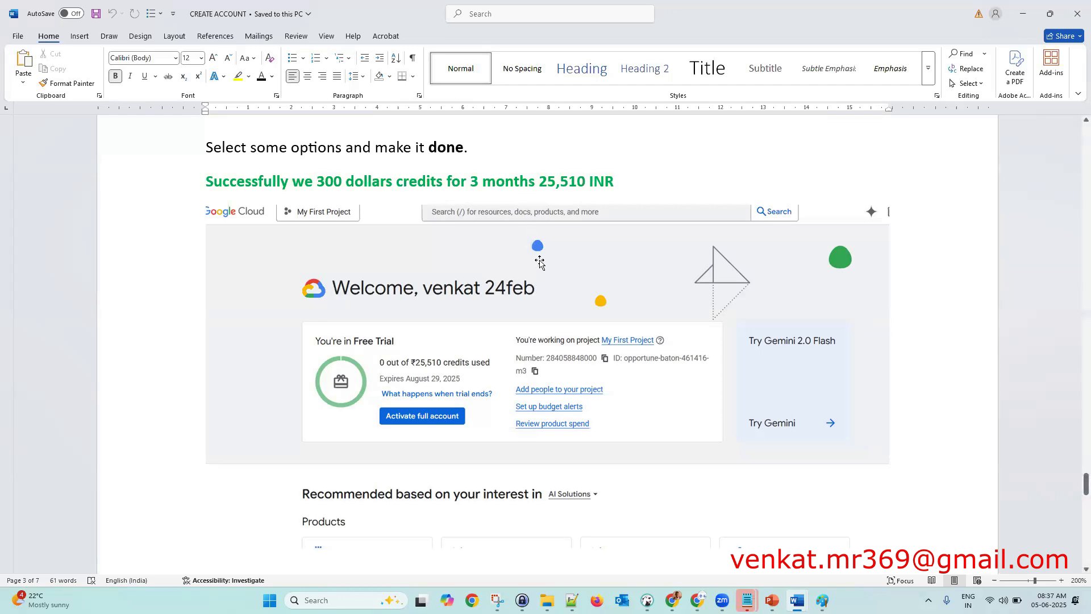
- Scroll down to the Read this article comparison link, then back up several pages
{"action": "scroll", "coordinate": [540, 260], "scroll_direction": "down", "scroll_amount": 5}
{"action": "scroll", "coordinate": [541, 260], "scroll_direction": "down", "scroll_amount": 7}
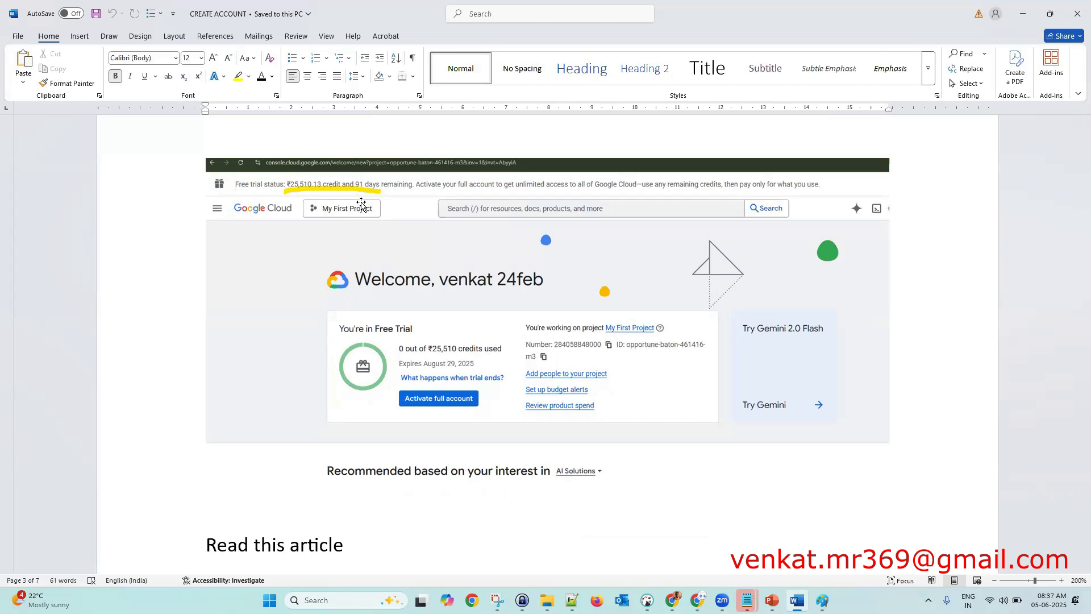
{"action": "scroll", "coordinate": [354, 289], "scroll_direction": "down", "scroll_amount": 3}
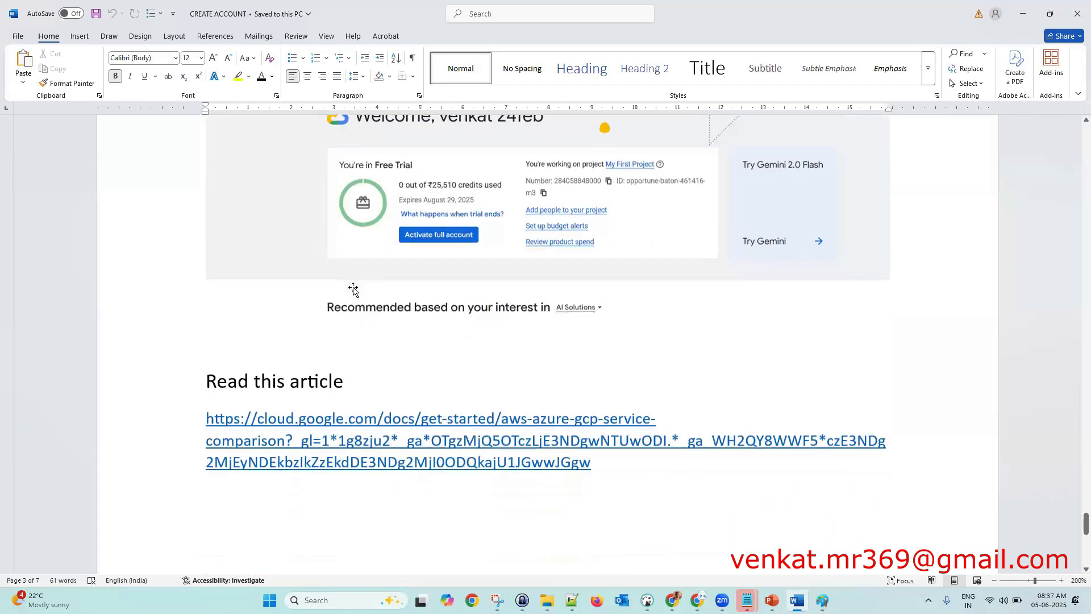
{"action": "scroll", "coordinate": [438, 397], "scroll_direction": "down", "scroll_amount": 3}
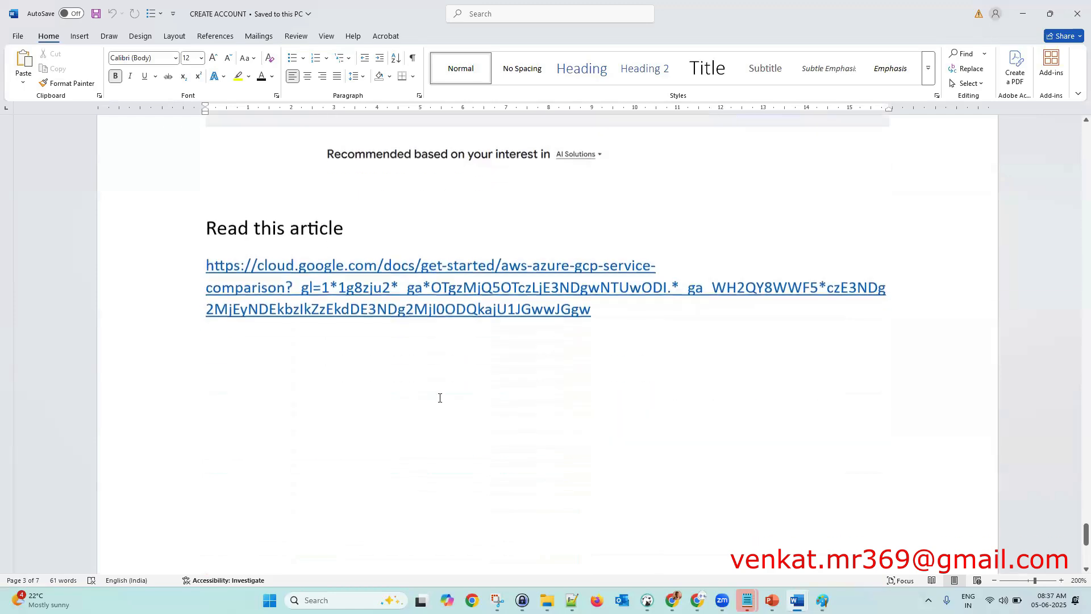
{"action": "scroll", "coordinate": [440, 398], "scroll_direction": "up", "scroll_amount": 4}
{"action": "scroll", "coordinate": [440, 397], "scroll_direction": "up", "scroll_amount": 15}
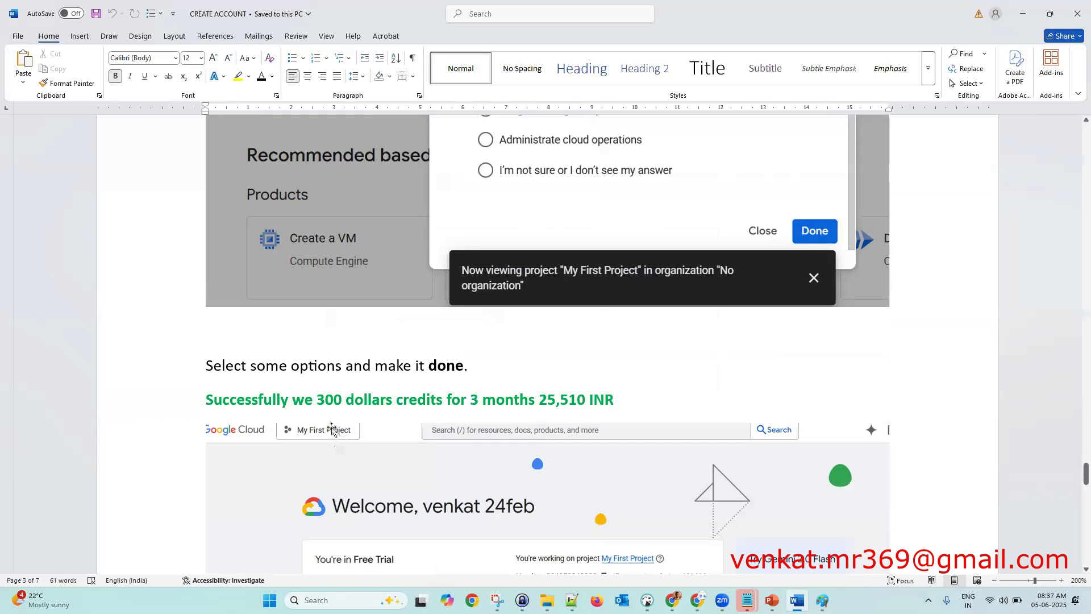
{"action": "scroll", "coordinate": [490, 373], "scroll_direction": "up", "scroll_amount": 10}
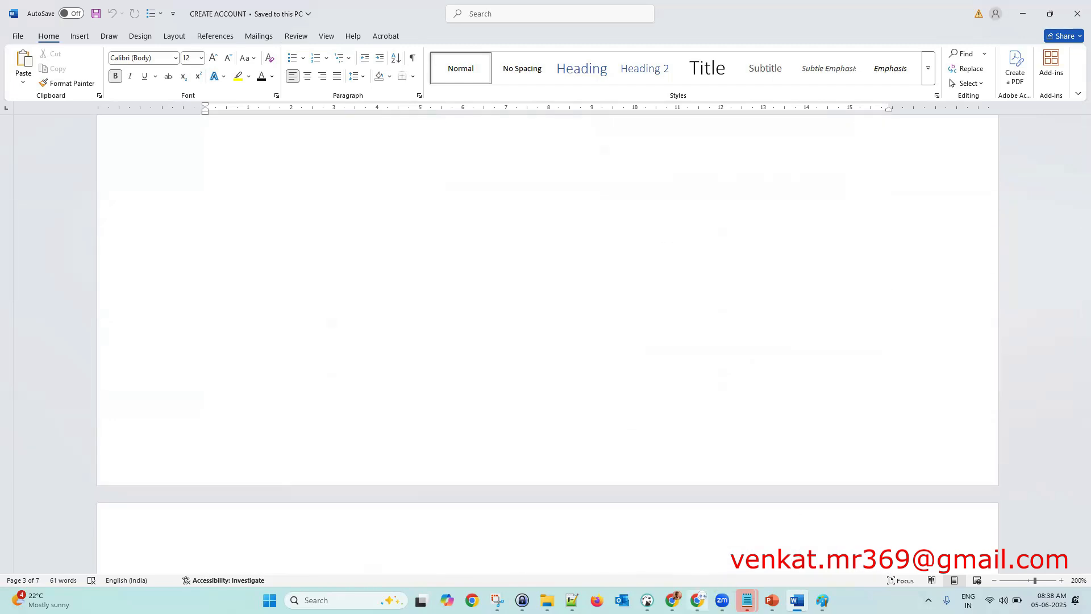
- Return to Gmail and open the Google Cloud console welcome page from the email link
{"action": "left_click", "coordinate": [698, 600]}
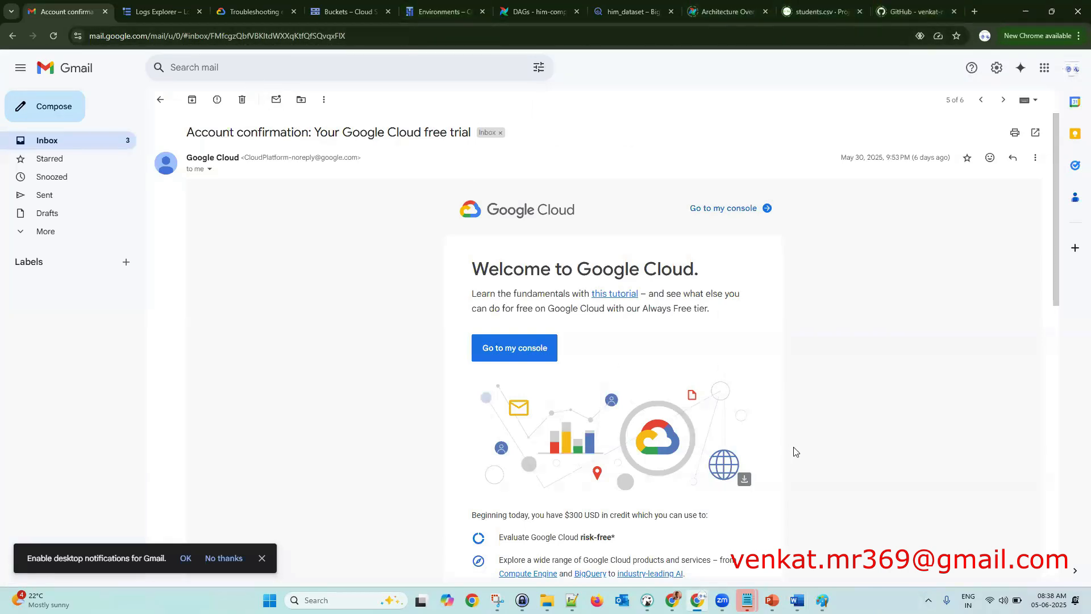
{"action": "left_click", "coordinate": [533, 356]}
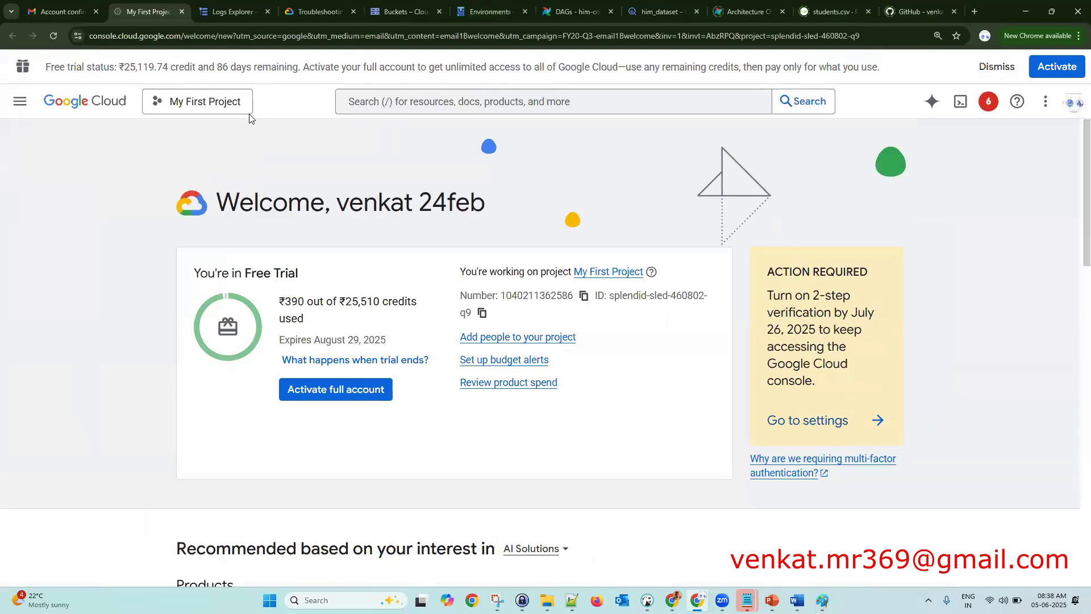
- Highlight the trial's remaining-days number and open the Navigation menu listing Cloud products
{"action": "double_click", "coordinate": [221, 67]}
{"action": "left_click", "coordinate": [21, 101]}
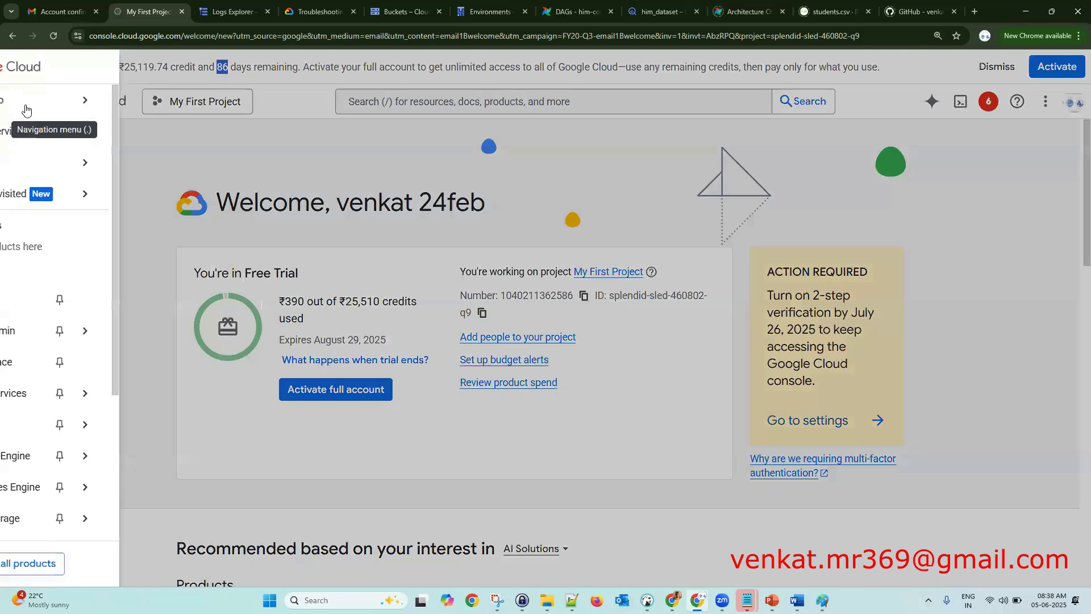
{"action": "mouse_move", "coordinate": [160, 338]}
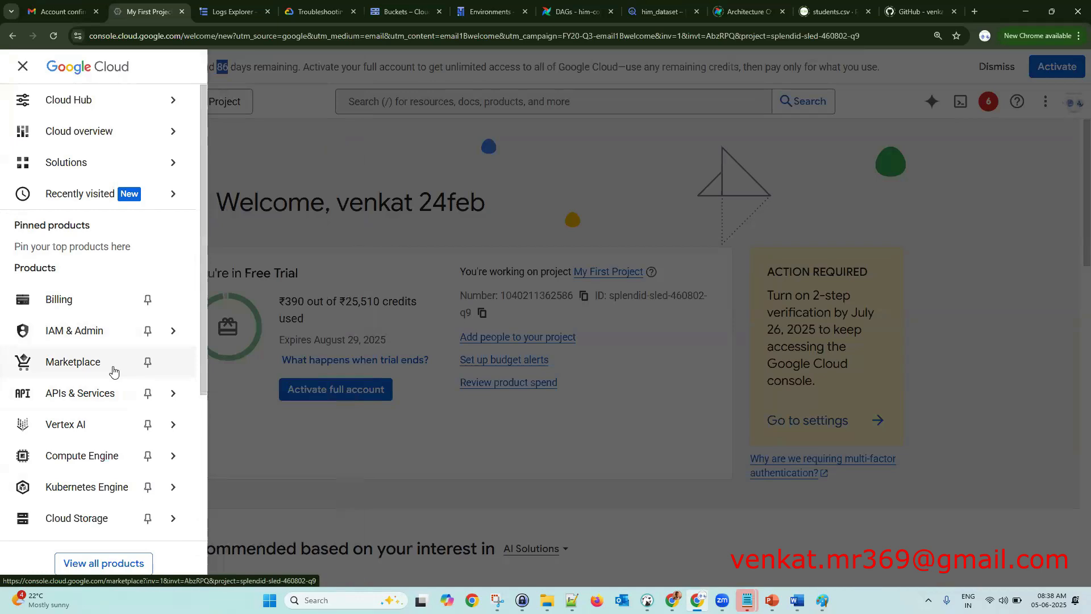
- Open the Marketplace and browse its categories down to Healthcare & Life Sciences and Security
{"action": "left_click", "coordinate": [113, 371]}
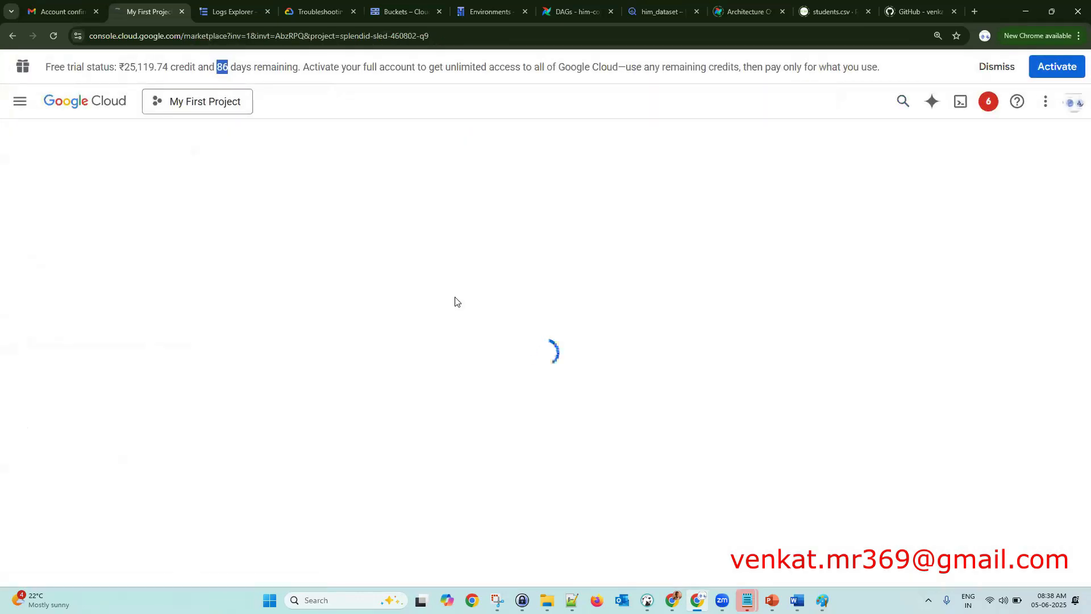
{"action": "scroll", "coordinate": [609, 356], "scroll_direction": "down", "scroll_amount": 3}
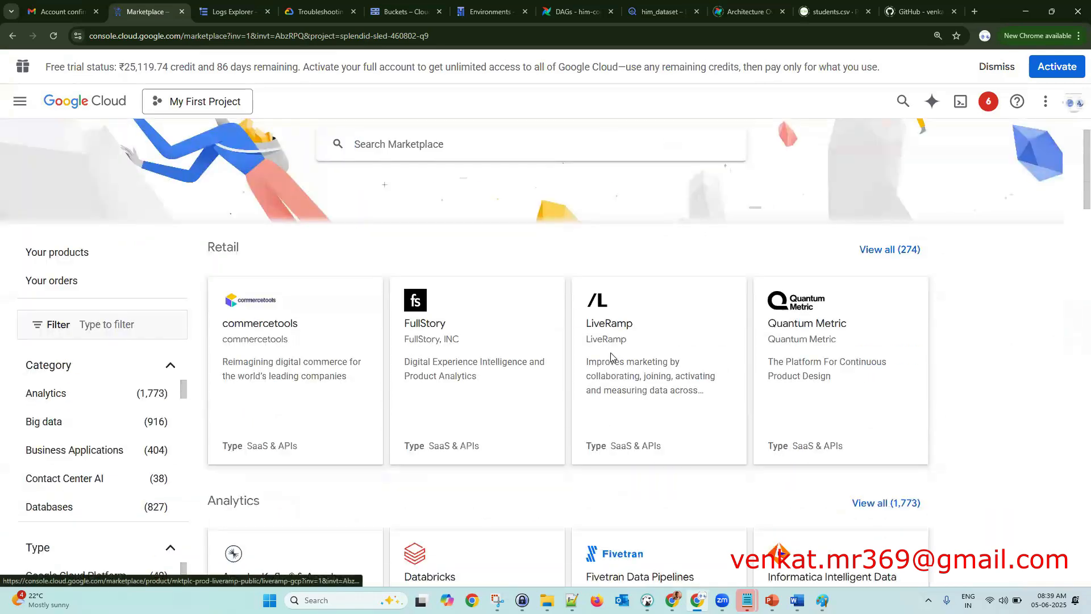
{"action": "scroll", "coordinate": [611, 356], "scroll_direction": "down", "scroll_amount": 4}
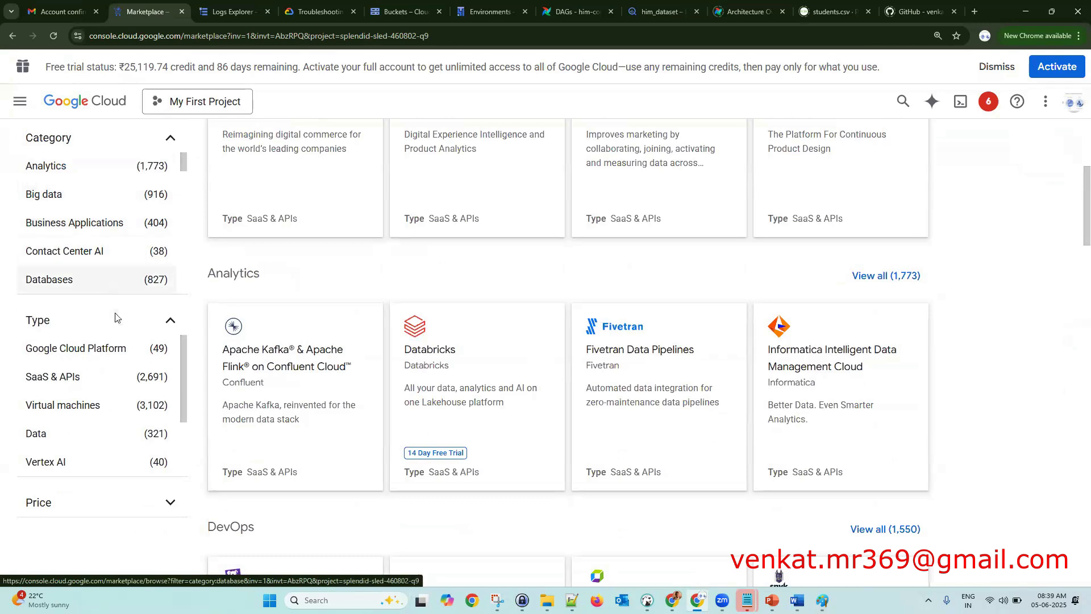
{"action": "scroll", "coordinate": [121, 363], "scroll_direction": "down", "scroll_amount": 3}
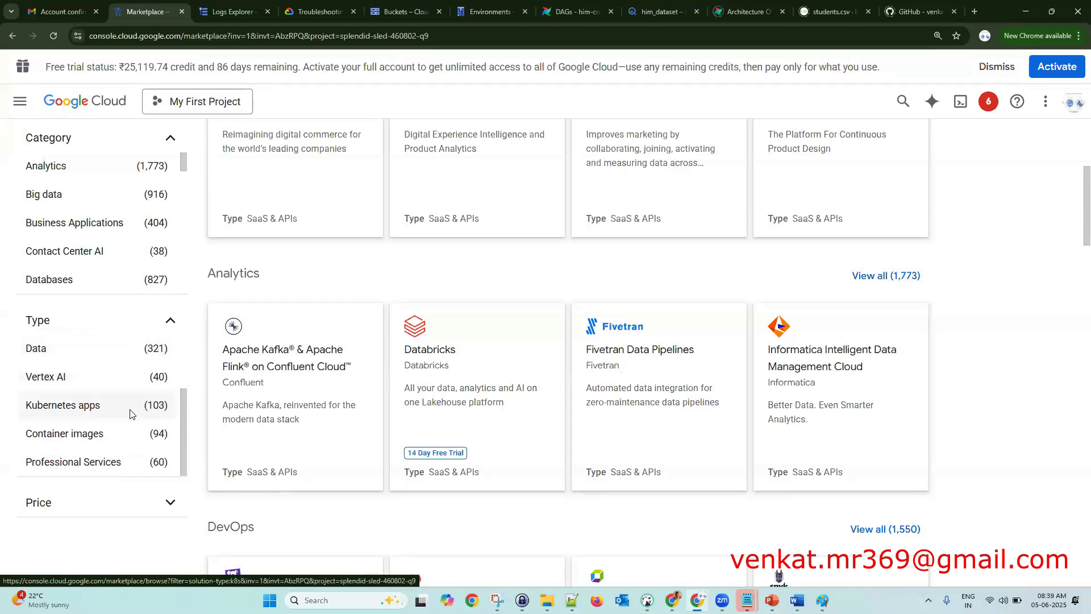
{"action": "scroll", "coordinate": [130, 413], "scroll_direction": "up", "scroll_amount": 3}
{"action": "scroll", "coordinate": [445, 309], "scroll_direction": "up", "scroll_amount": 6}
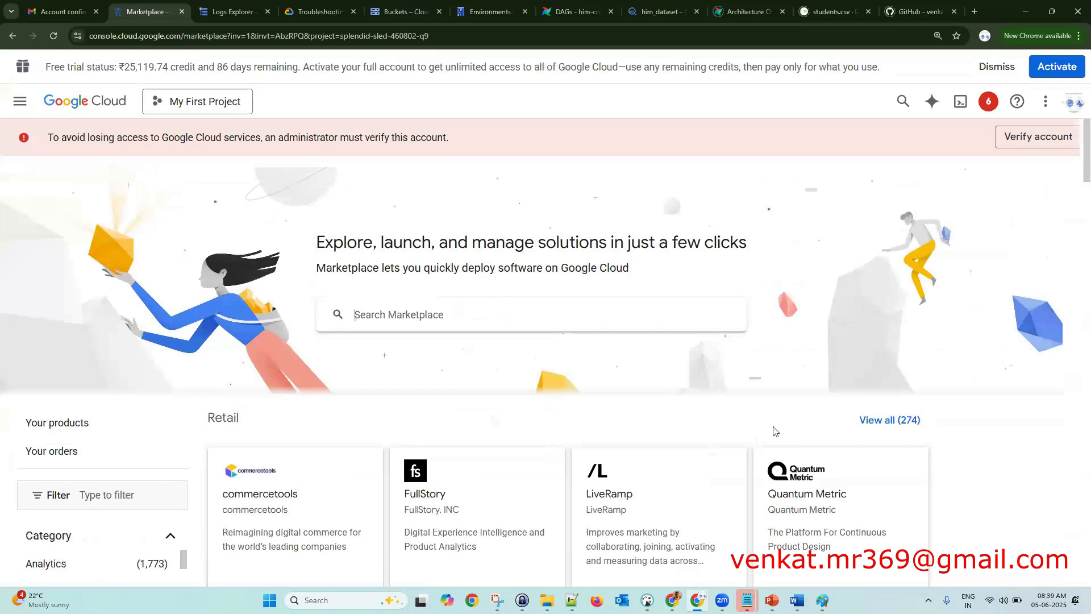
{"action": "scroll", "coordinate": [787, 426], "scroll_direction": "down", "scroll_amount": 4}
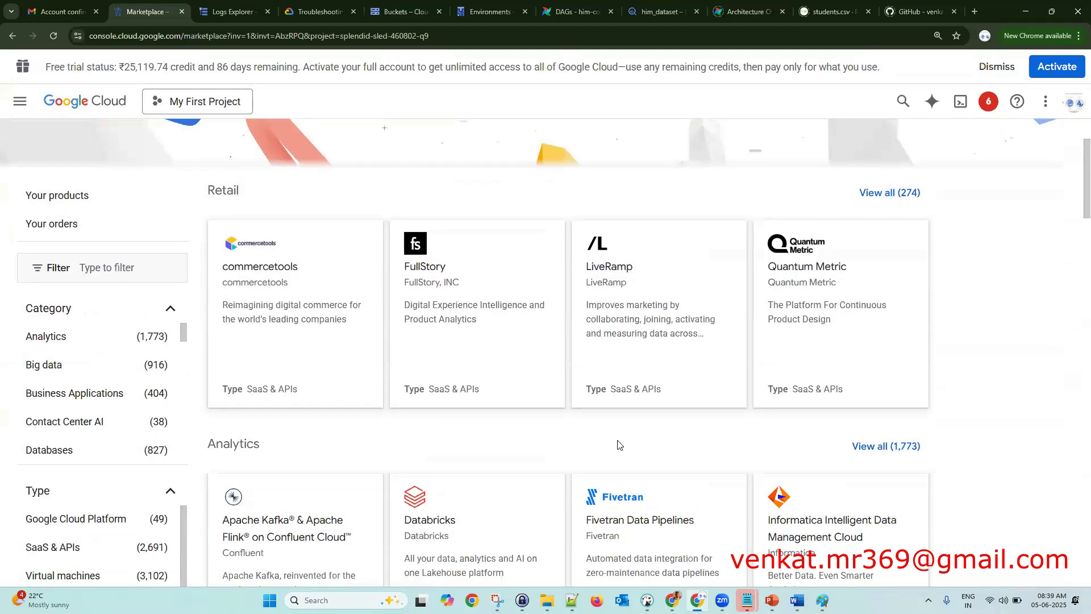
{"action": "scroll", "coordinate": [434, 377], "scroll_direction": "down", "scroll_amount": 3}
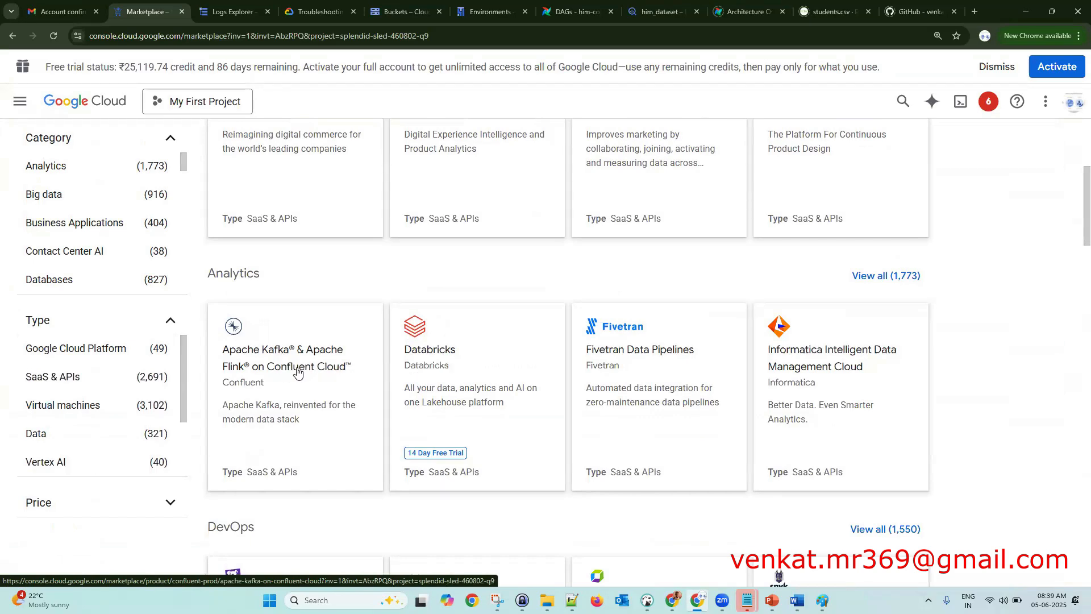
{"action": "scroll", "coordinate": [295, 370], "scroll_direction": "down", "scroll_amount": 3}
{"action": "scroll", "coordinate": [298, 372], "scroll_direction": "down", "scroll_amount": 2}
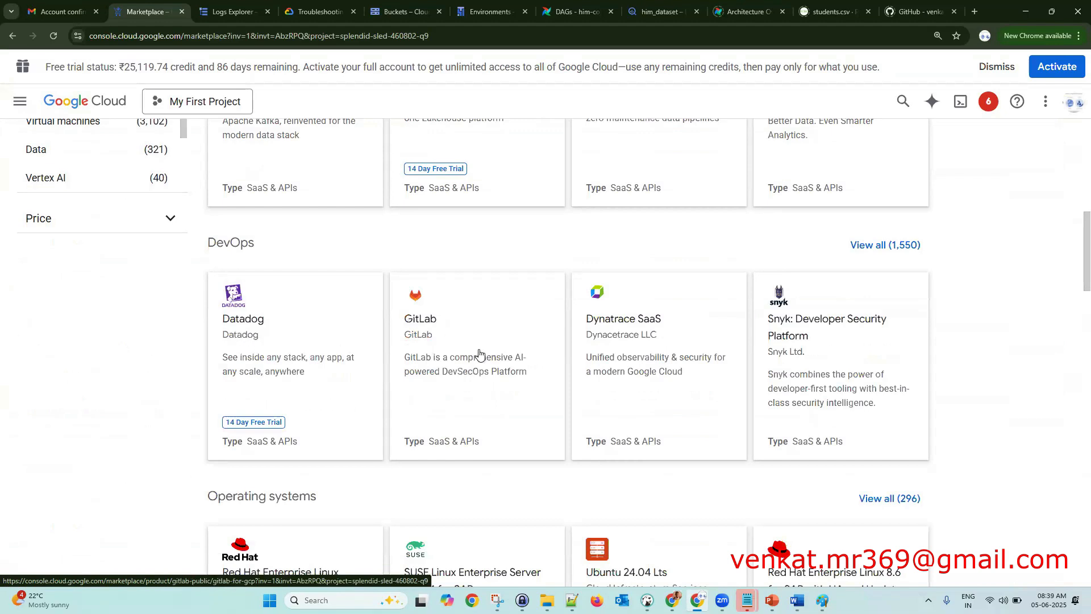
{"action": "scroll", "coordinate": [462, 318], "scroll_direction": "down", "scroll_amount": 4}
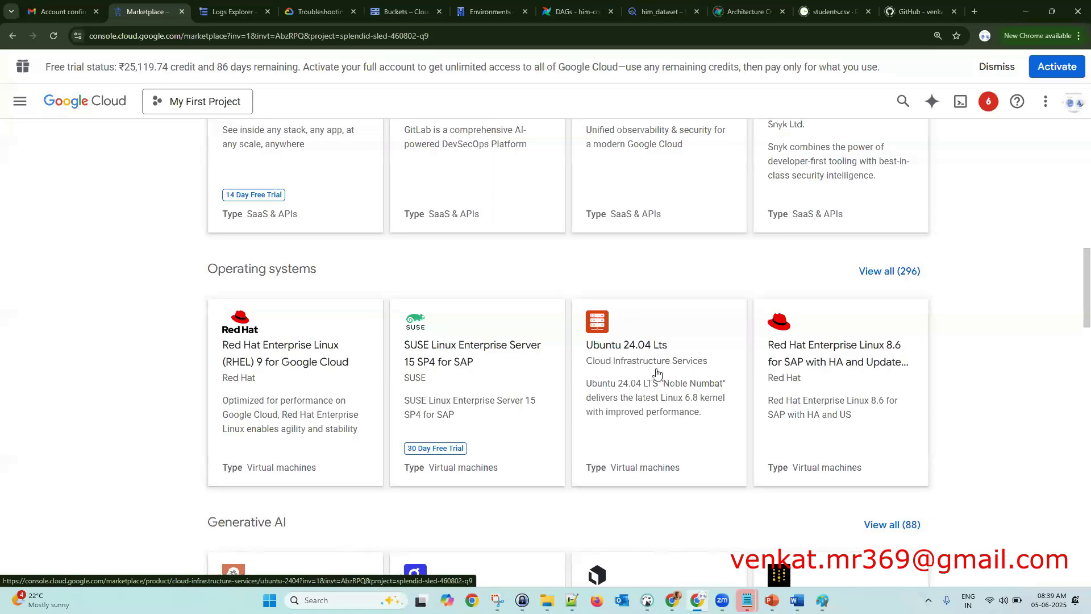
{"action": "scroll", "coordinate": [656, 370], "scroll_direction": "down", "scroll_amount": 3}
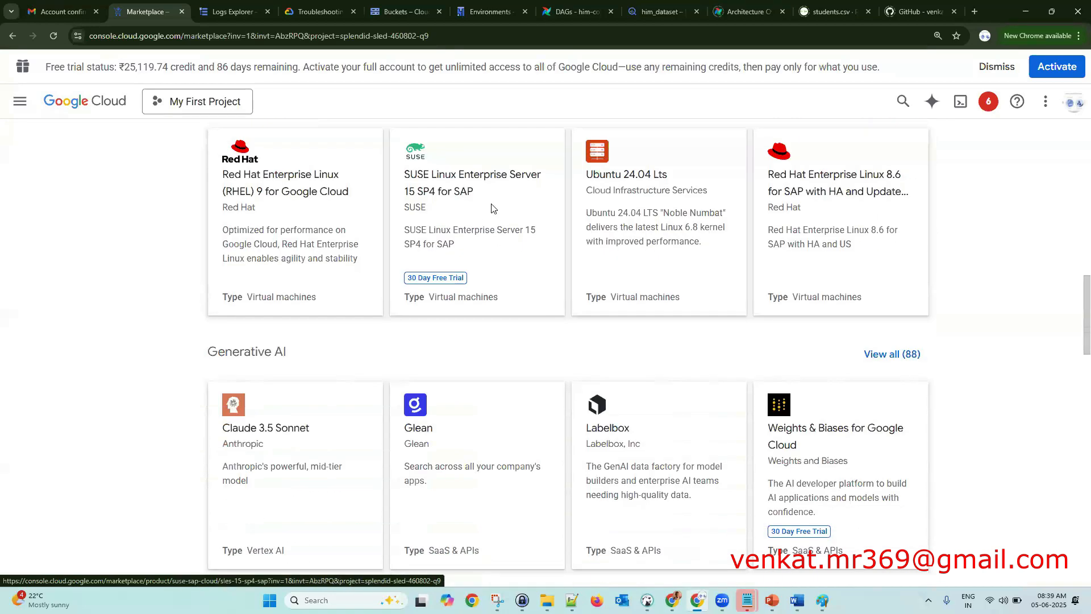
{"action": "scroll", "coordinate": [497, 388], "scroll_direction": "down", "scroll_amount": 4}
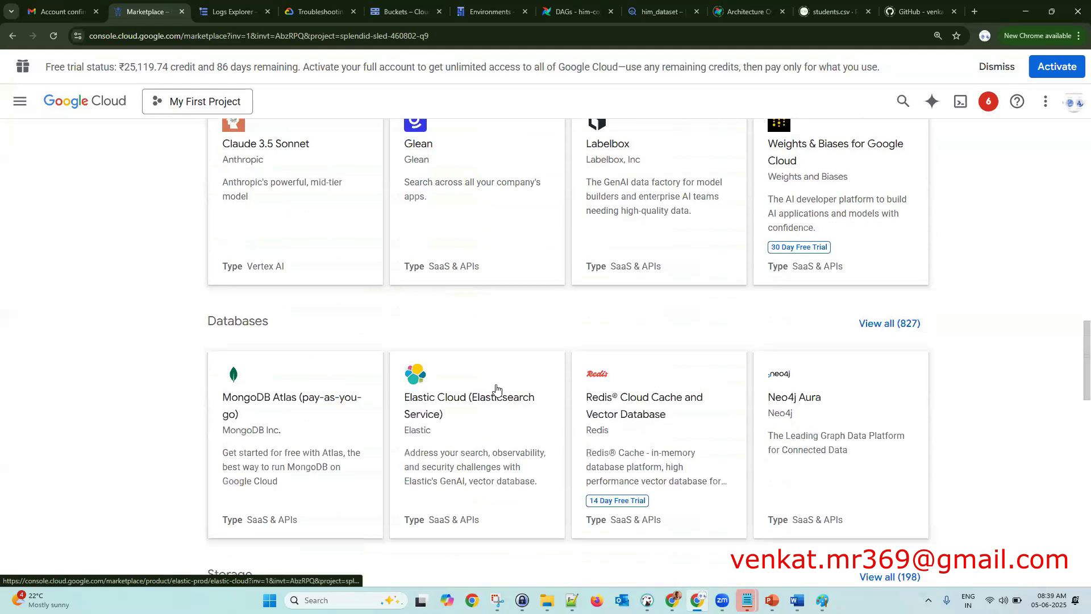
{"action": "scroll", "coordinate": [500, 392], "scroll_direction": "down", "scroll_amount": 5}
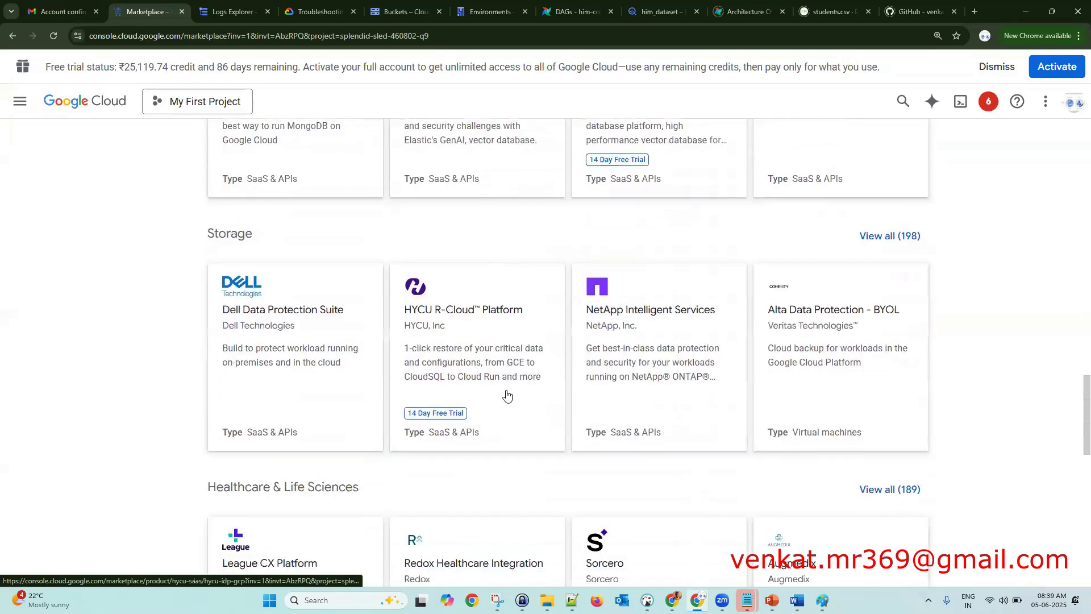
{"action": "scroll", "coordinate": [527, 391], "scroll_direction": "down", "scroll_amount": 3}
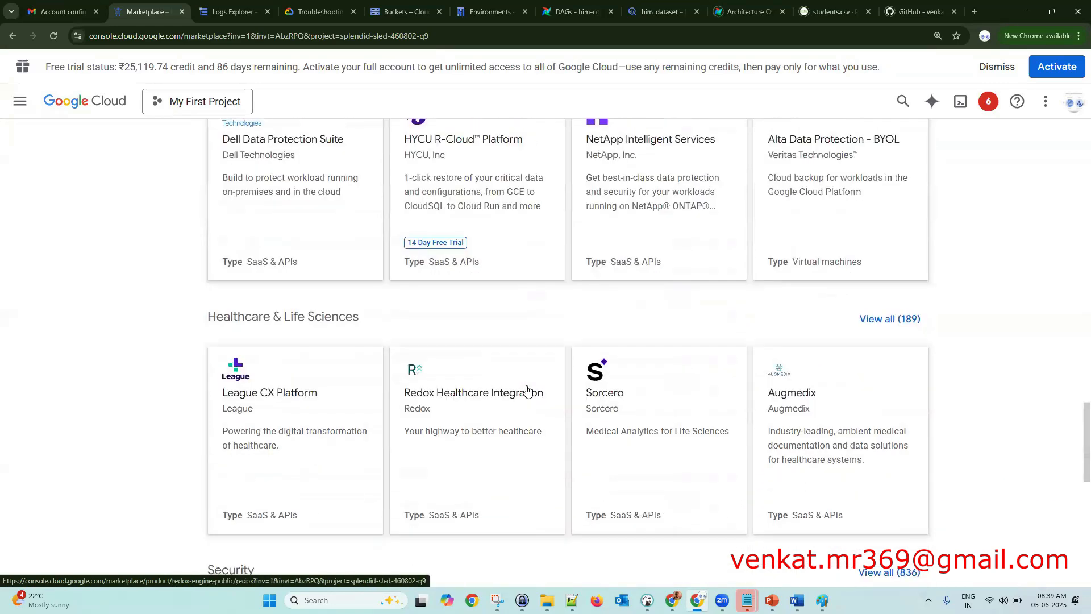
{"action": "scroll", "coordinate": [528, 391], "scroll_direction": "down", "scroll_amount": 5}
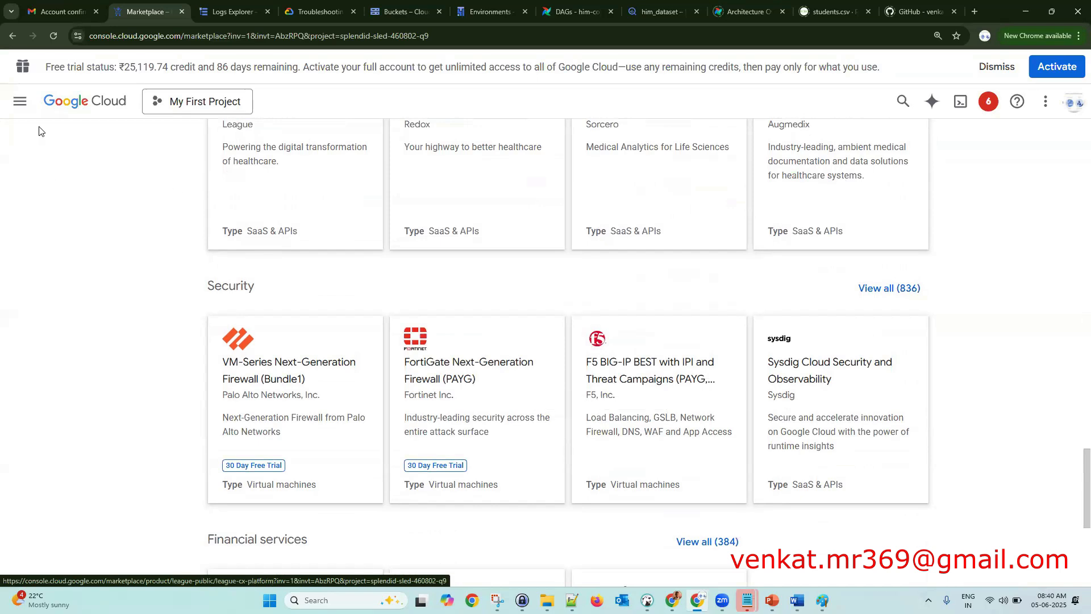
- Go to Cloud Storage > Buckets to list the project's four buckets, including airflow_bucket_123
{"action": "left_click", "coordinate": [21, 105]}
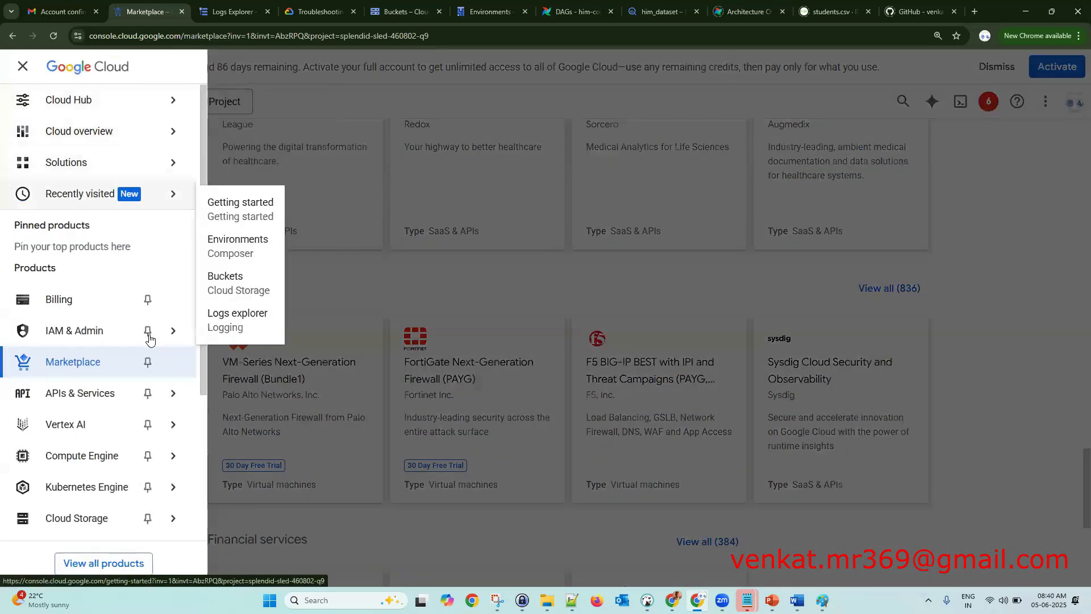
{"action": "scroll", "coordinate": [149, 339], "scroll_direction": "down", "scroll_amount": 1}
{"action": "mouse_move", "coordinate": [151, 338]}
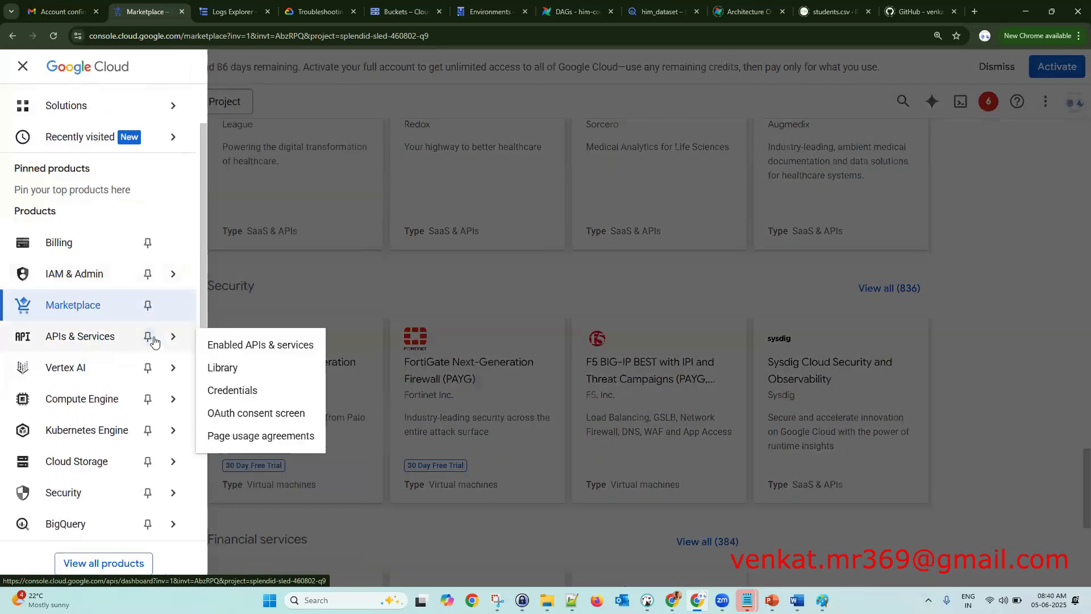
{"action": "mouse_move", "coordinate": [170, 377]}
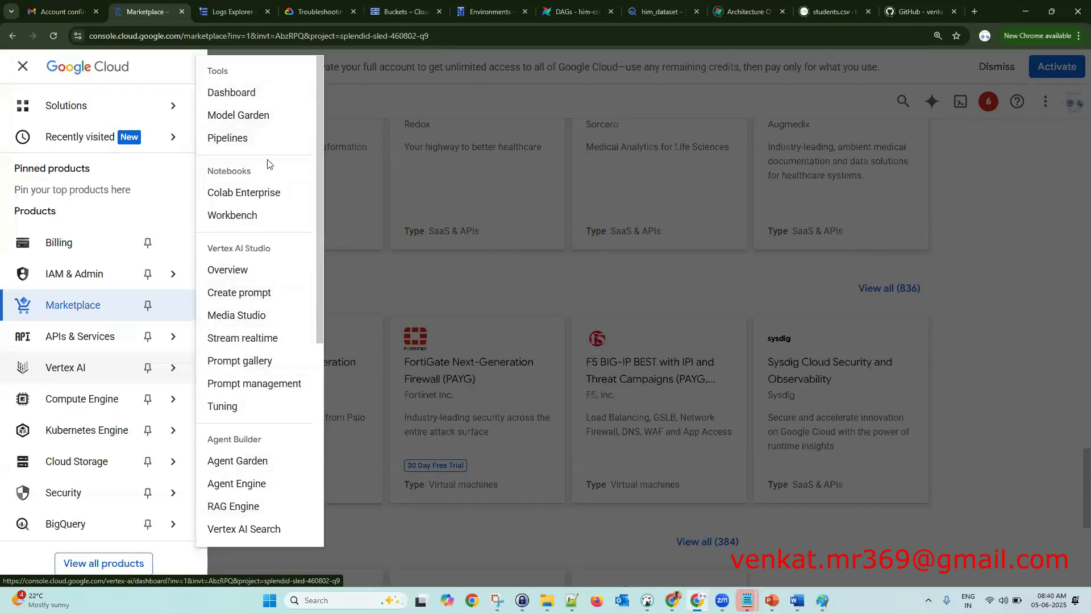
{"action": "mouse_move", "coordinate": [175, 401]}
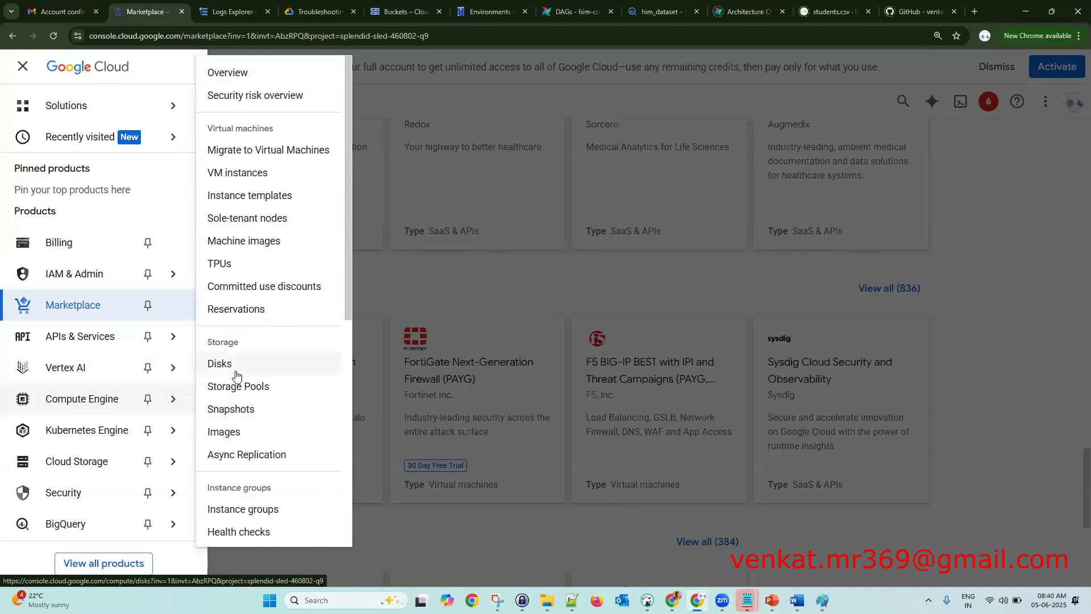
{"action": "mouse_move", "coordinate": [173, 430]}
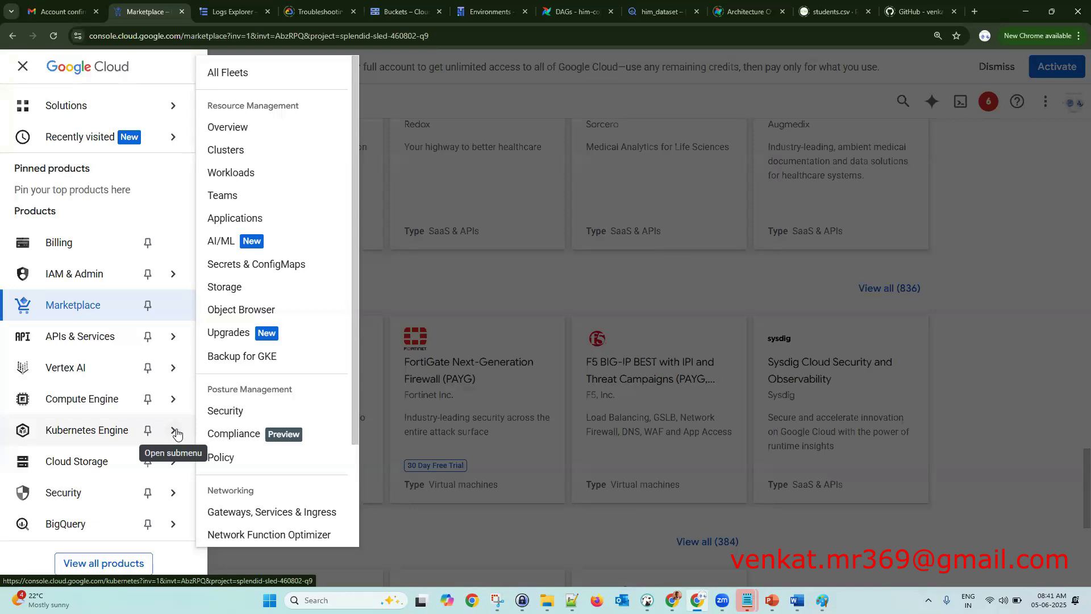
{"action": "mouse_move", "coordinate": [175, 464]}
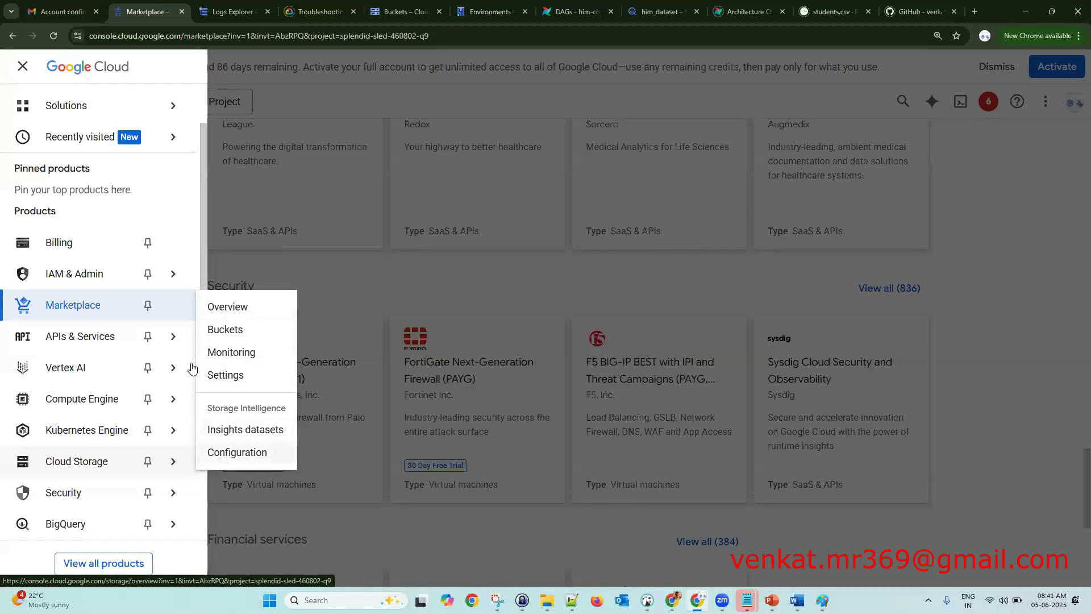
{"action": "mouse_move", "coordinate": [171, 430]}
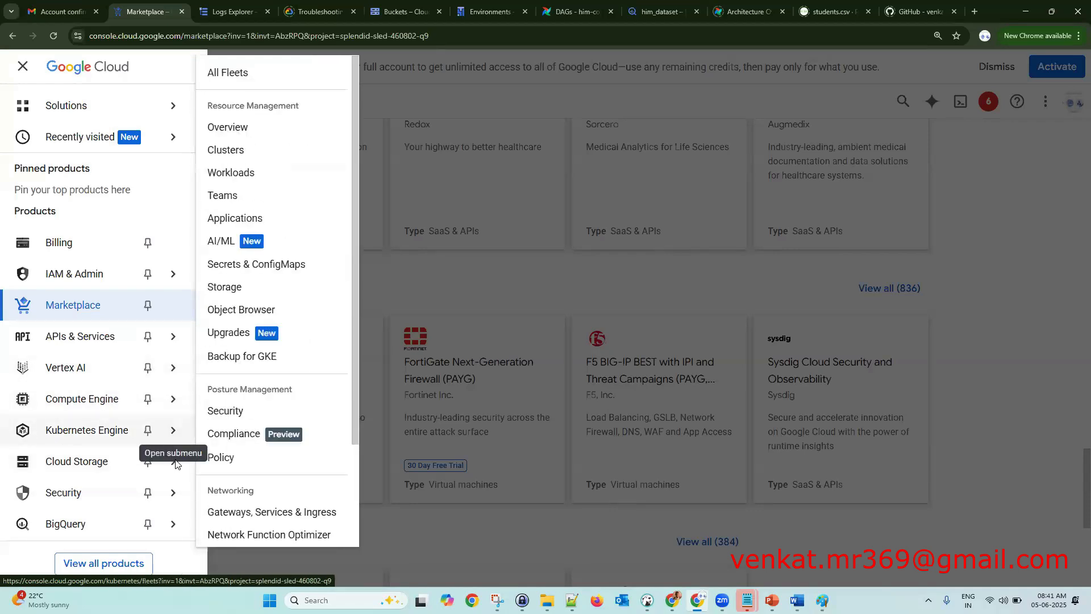
{"action": "mouse_move", "coordinate": [174, 462]}
{"action": "left_click", "coordinate": [247, 331]}
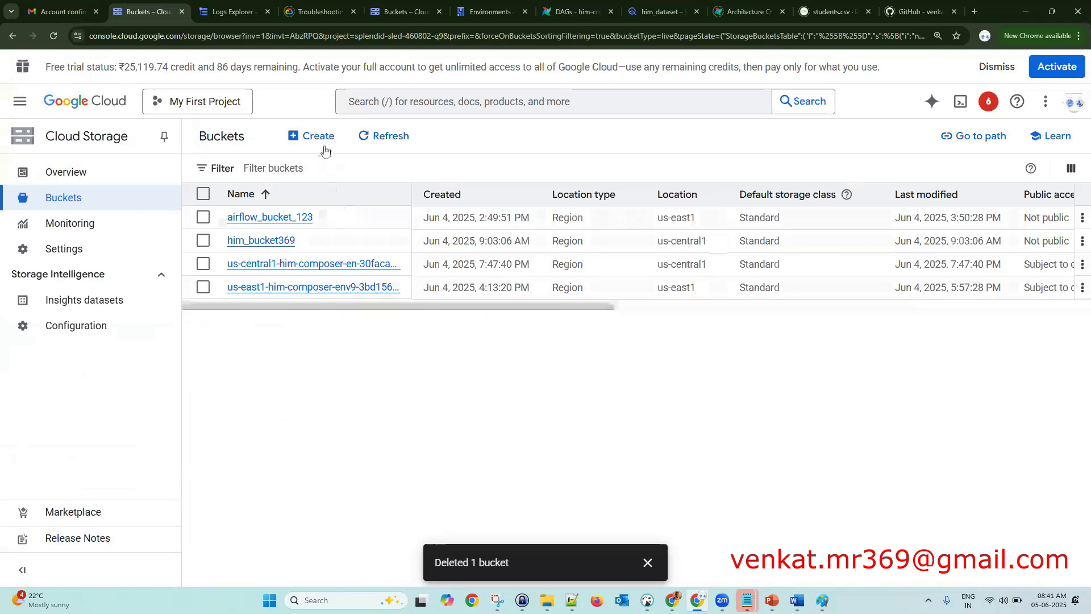
- Start a new bucket named google_drive and try submitting it
{"action": "left_click", "coordinate": [324, 148]}
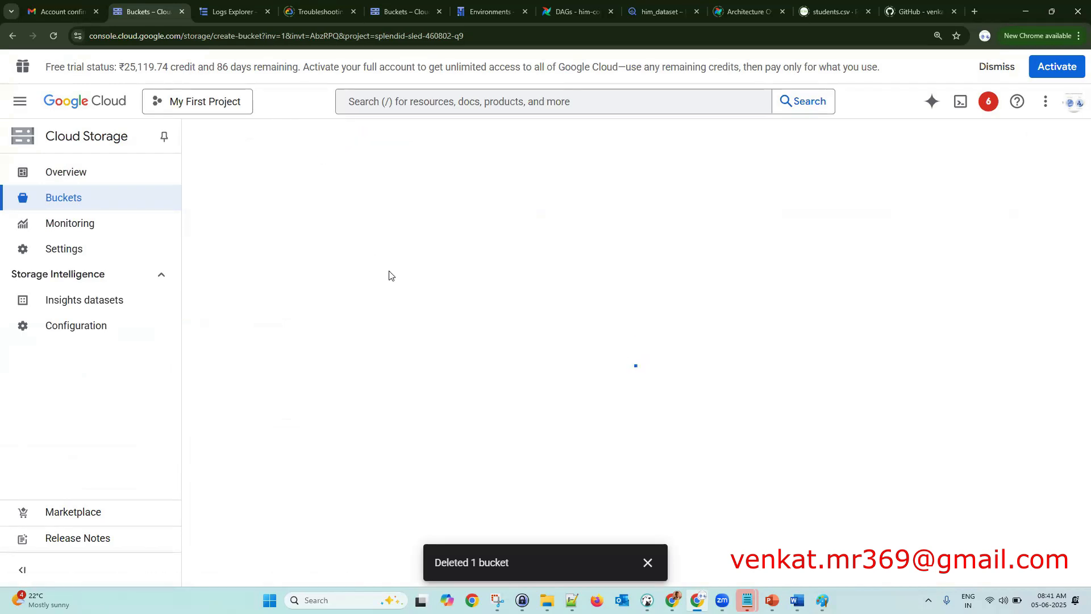
{"action": "left_click", "coordinate": [344, 247]}
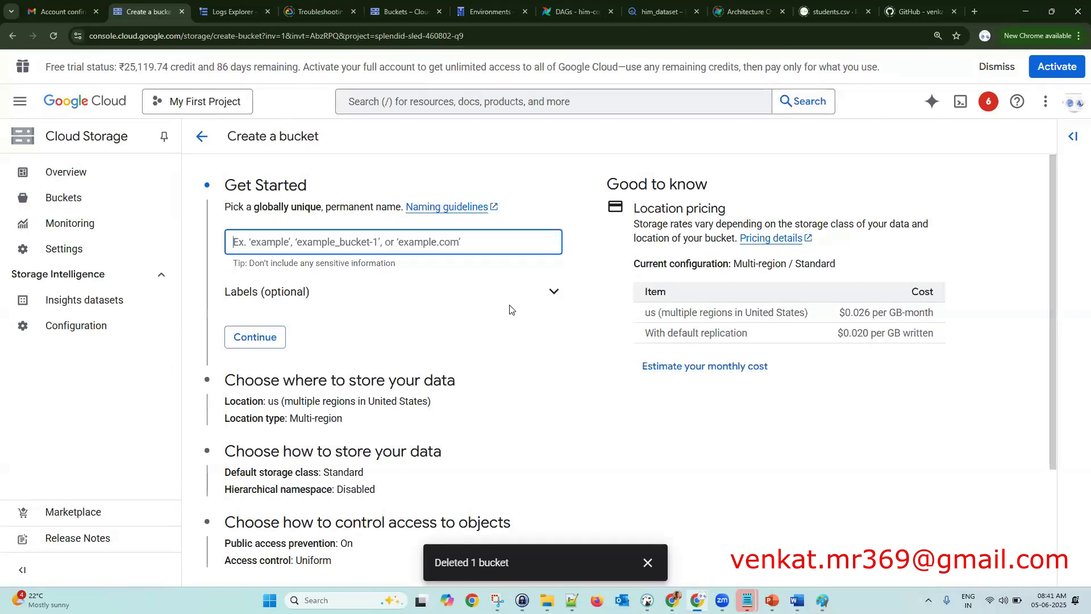
{"action": "type", "text": "google_drive_369"}
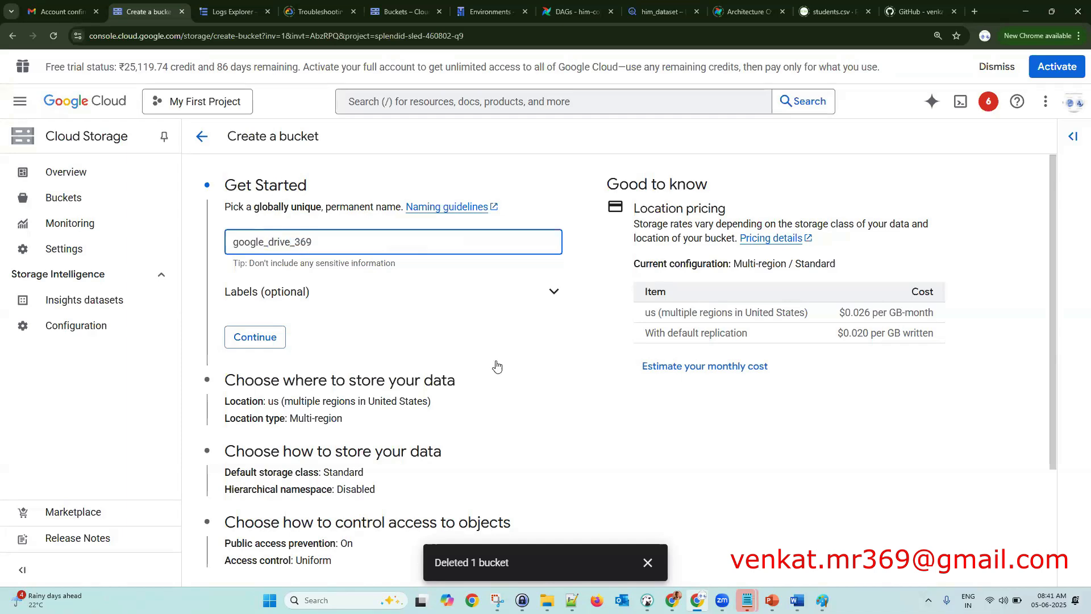
{"action": "scroll", "coordinate": [511, 396], "scroll_direction": "down", "scroll_amount": 3}
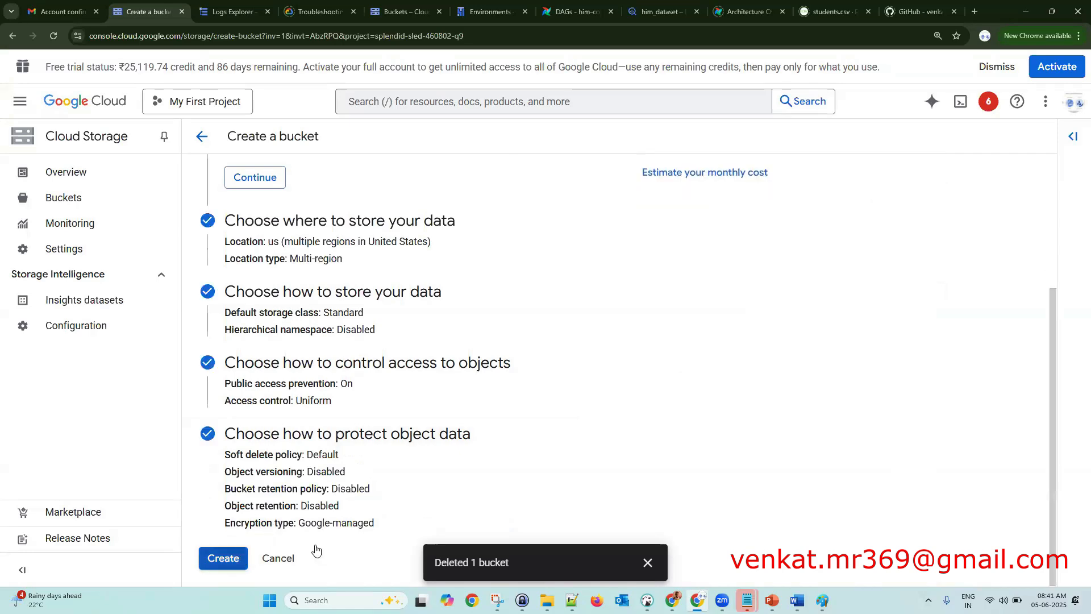
{"action": "left_click", "coordinate": [222, 558]}
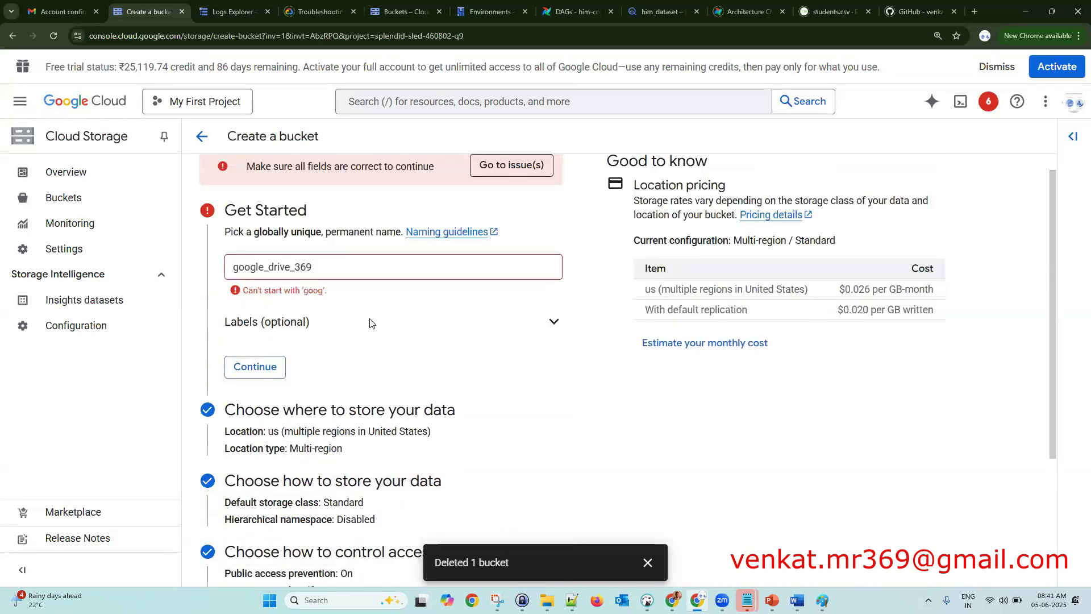
- Correct the bucket name to drive_369_gcp and create it with public access prevented
{"action": "left_click_drag", "start_coordinate": [238, 267], "coordinate": [267, 269]}
{"action": "left_click", "coordinate": [267, 269]}
{"action": "left_click", "coordinate": [230, 274], "text": "shift"}
{"action": "key", "text": "BackSpace"}
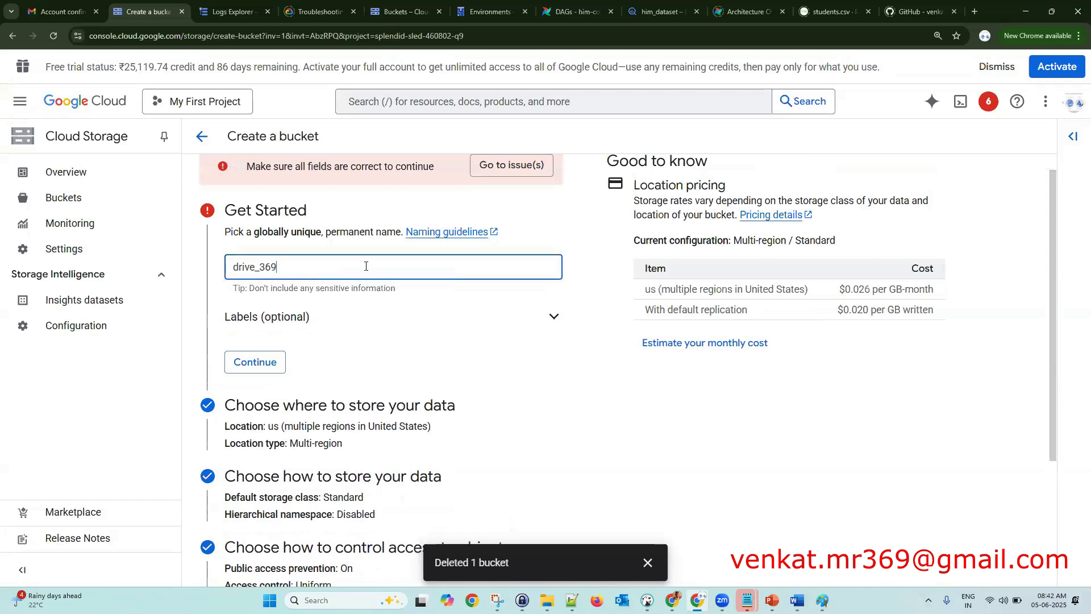
{"action": "type", "text": "_google_"}
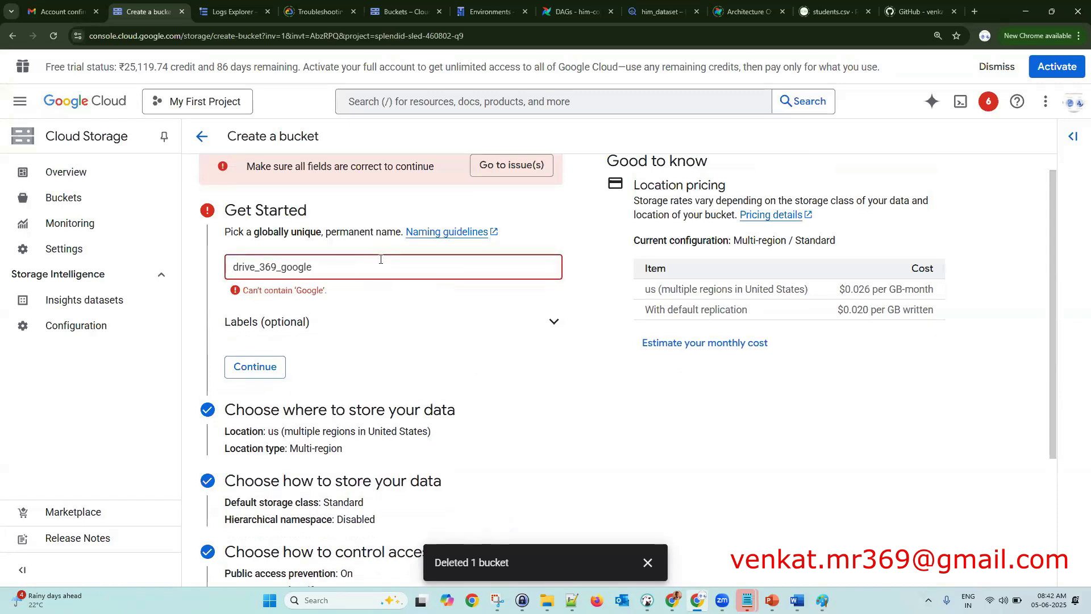
{"action": "left_click", "coordinate": [404, 339]}
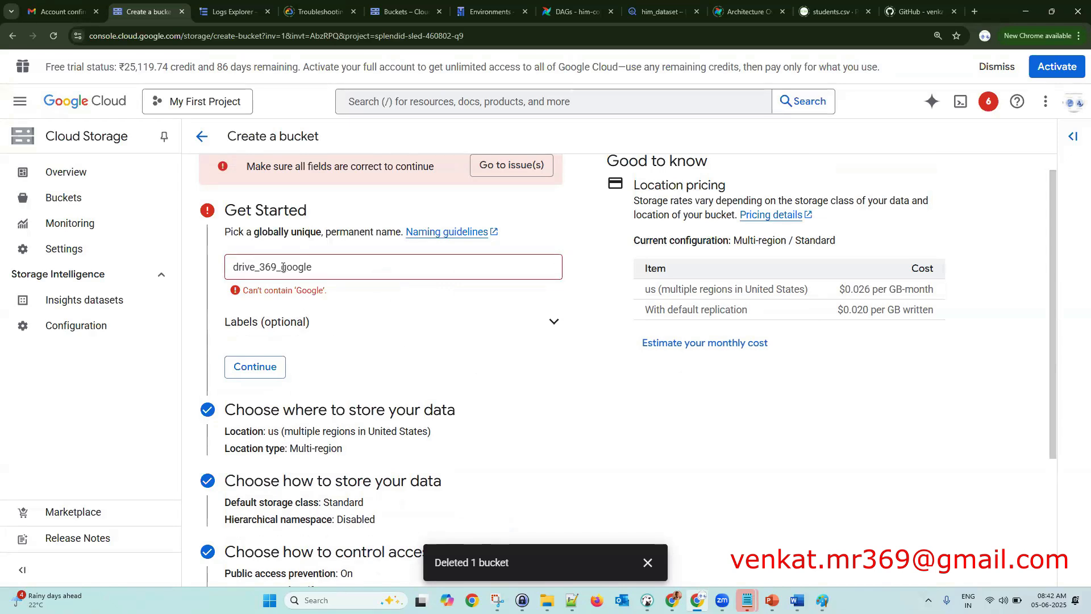
{"action": "left_click_drag", "start_coordinate": [282, 267], "coordinate": [335, 268]}
{"action": "key", "text": "BackSpace"}
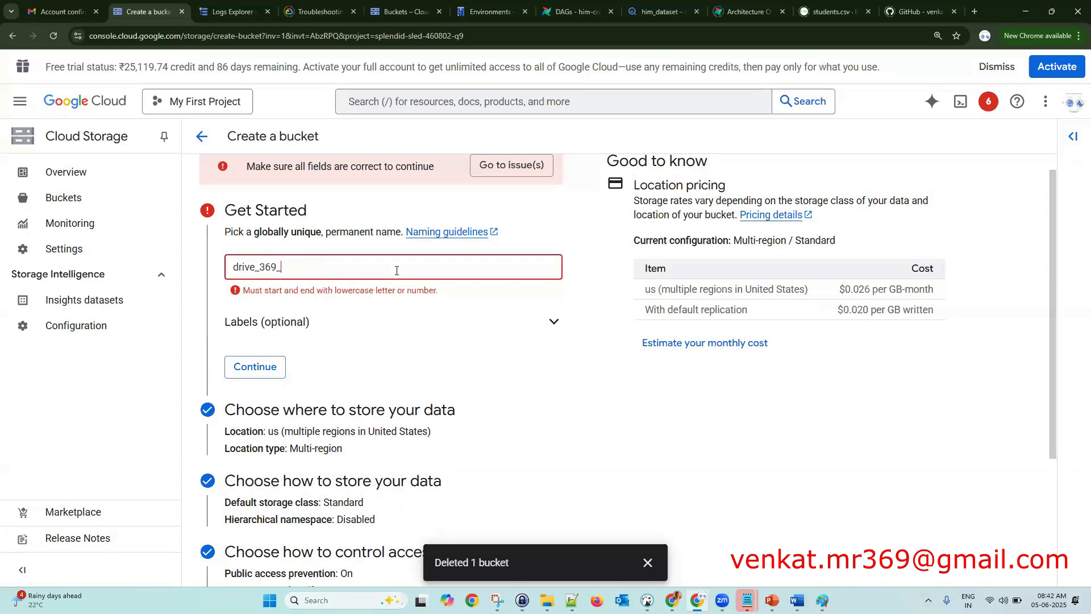
{"action": "type", "text": "gcp"}
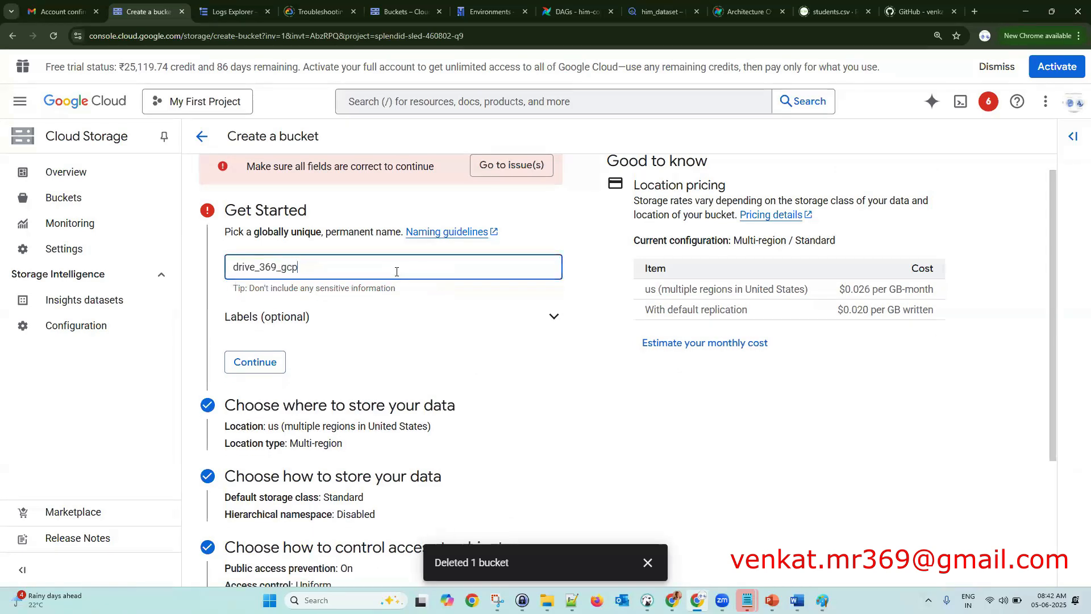
{"action": "scroll", "coordinate": [445, 397], "scroll_direction": "down", "scroll_amount": 3}
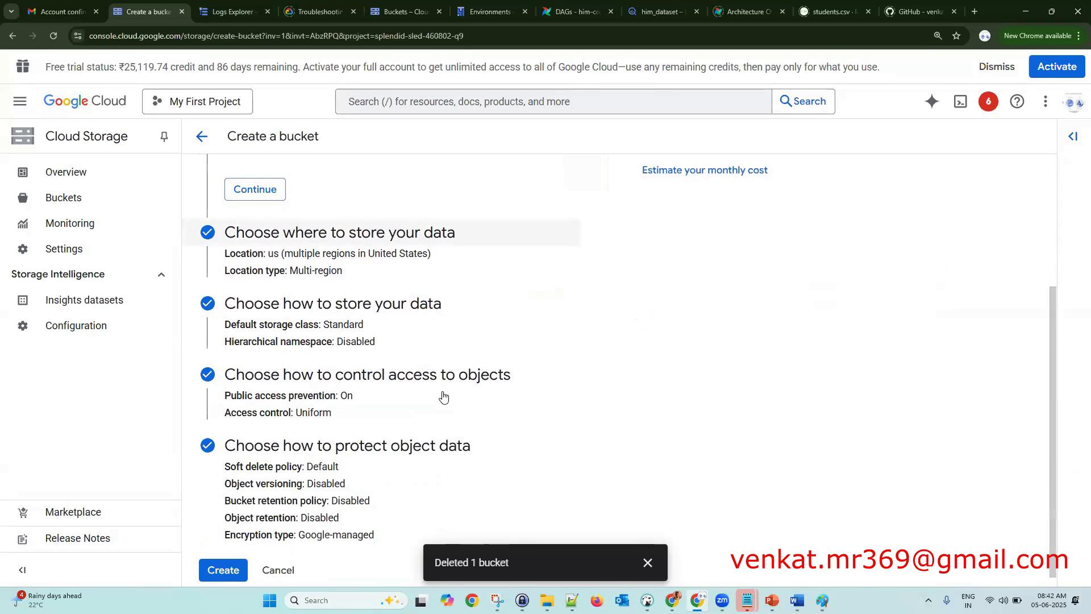
{"action": "left_click", "coordinate": [230, 570]}
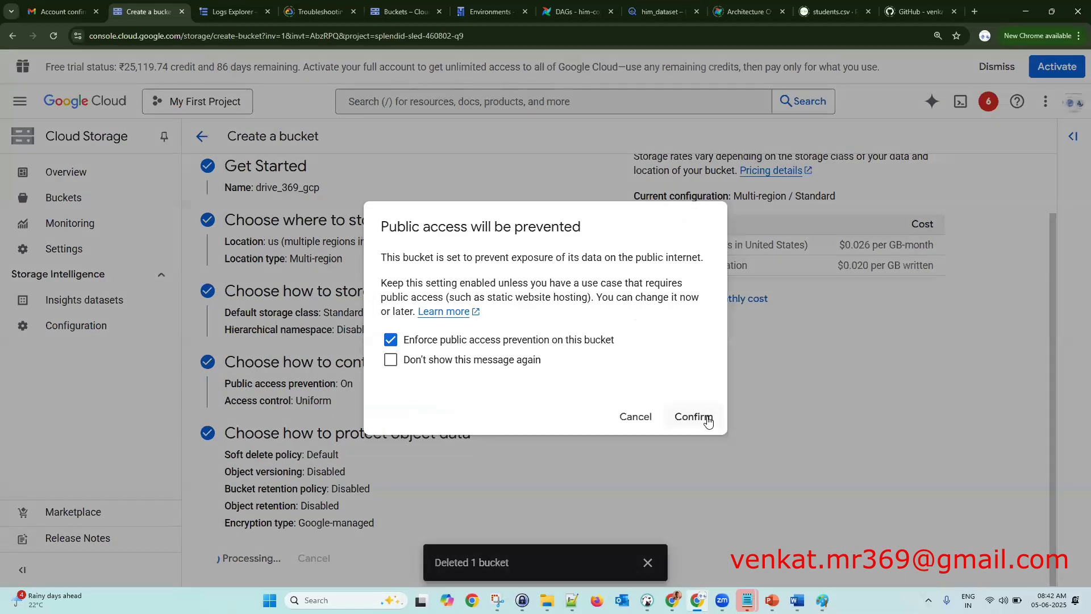
{"action": "left_click", "coordinate": [694, 414]}
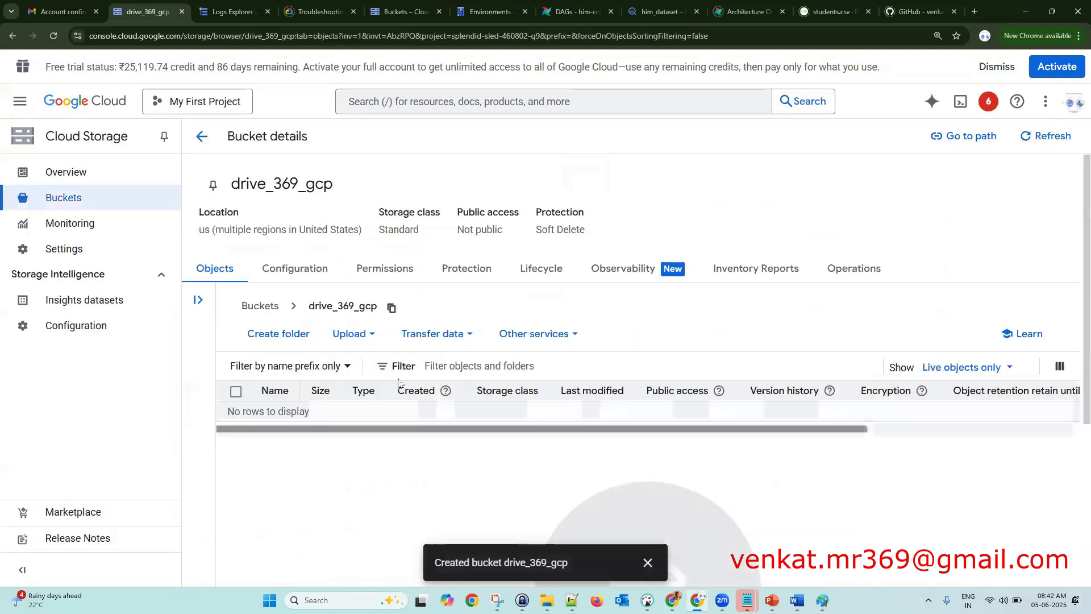
- Upload employee_data.csv and the SQL Server Always On file into drive_369_gcp
{"action": "left_click", "coordinate": [367, 341]}
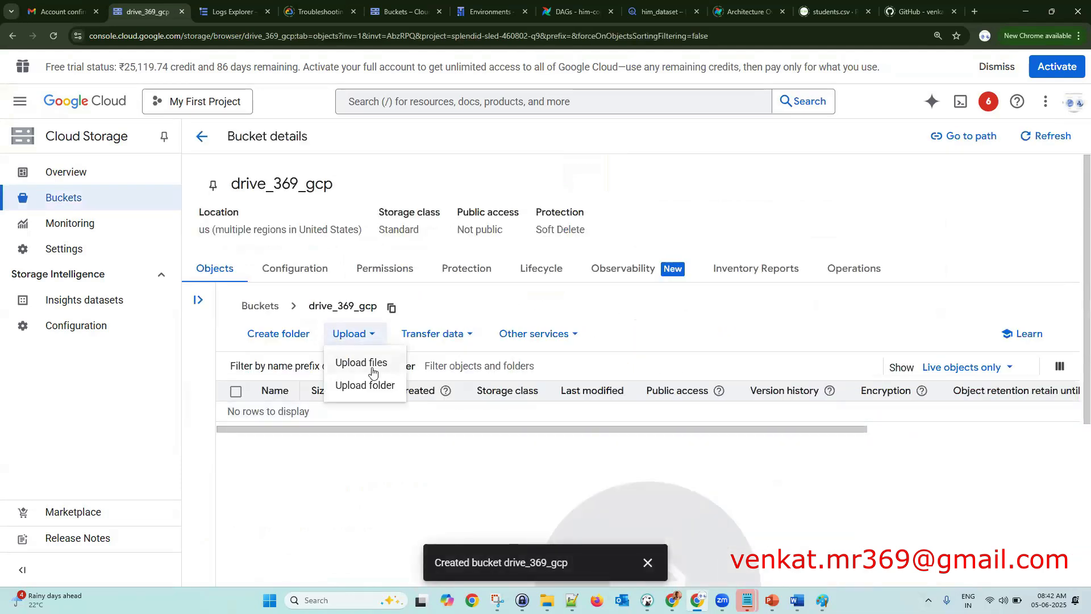
{"action": "left_click", "coordinate": [373, 367]}
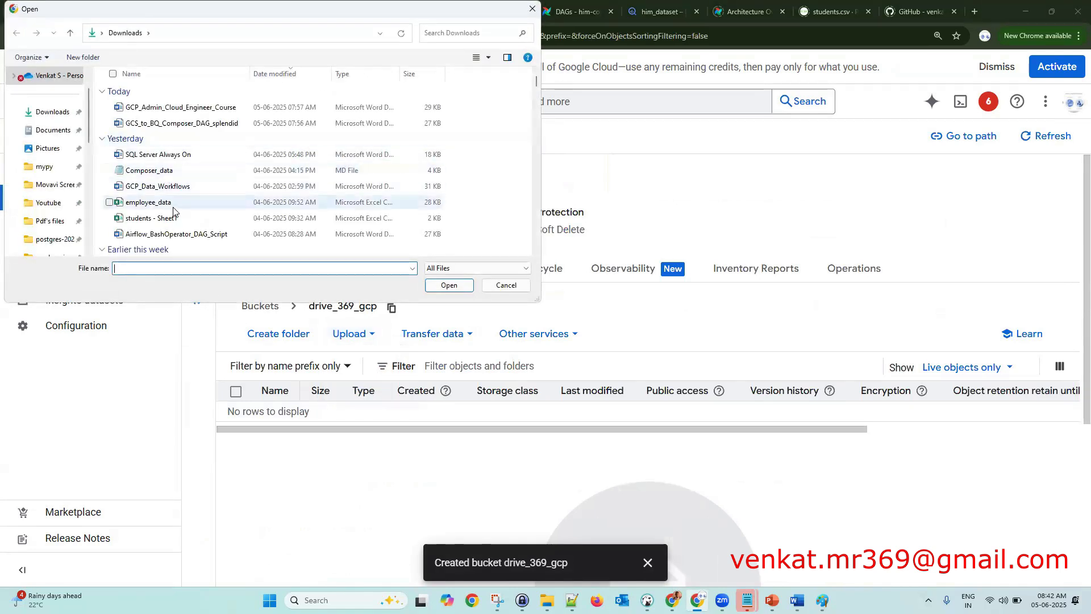
{"action": "left_click", "coordinate": [172, 204]}
{"action": "left_click", "coordinate": [200, 153], "text": "ctrl"}
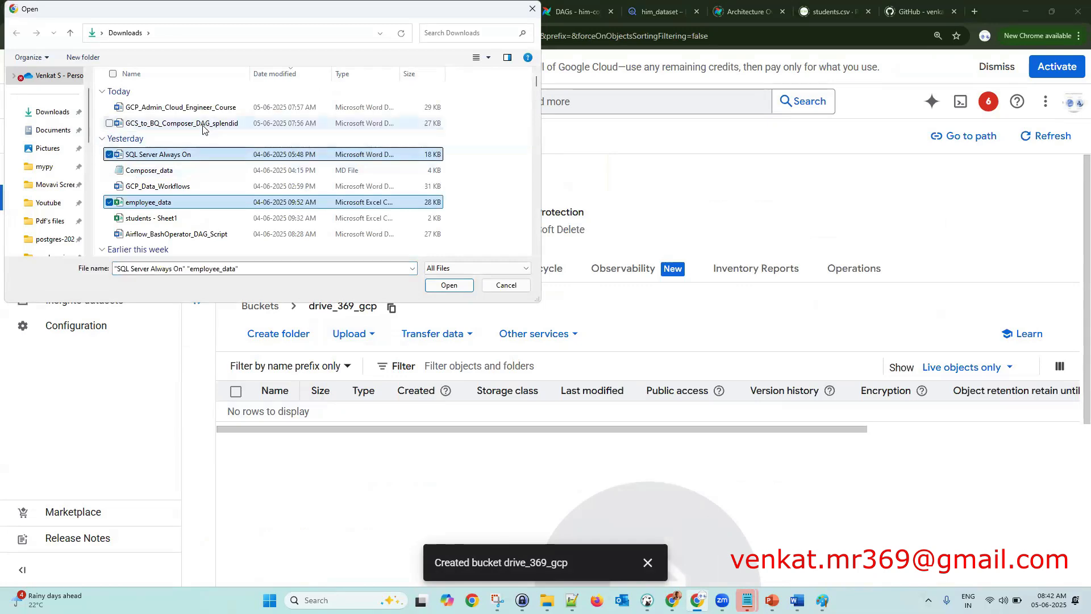
{"action": "left_click", "coordinate": [440, 285]}
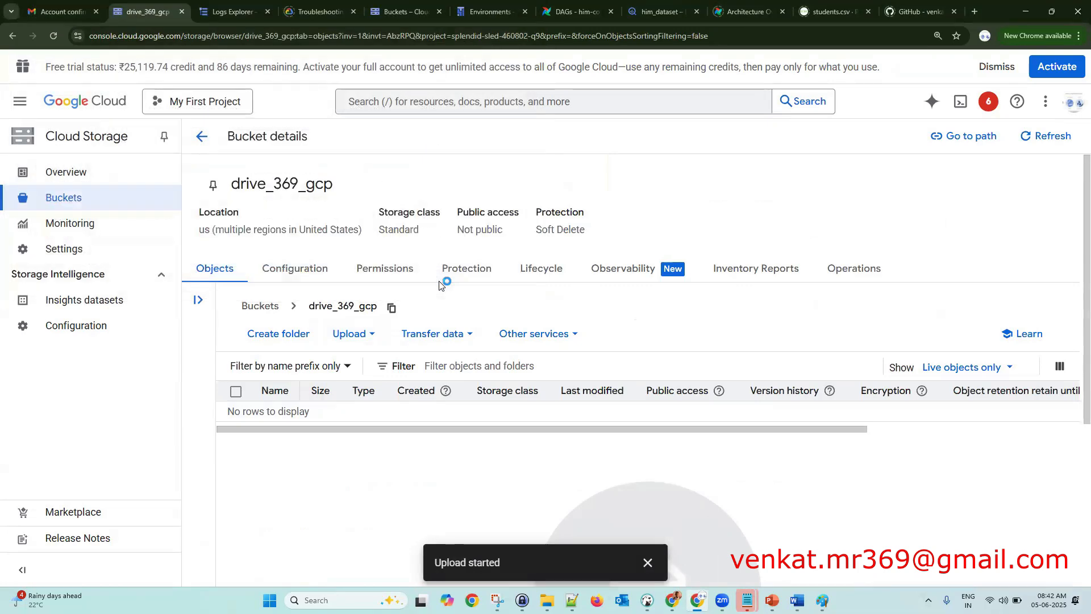
- Upload the SurveyNo folder's 5 files and collapse the upload progress panel
{"action": "left_click", "coordinate": [364, 334]}
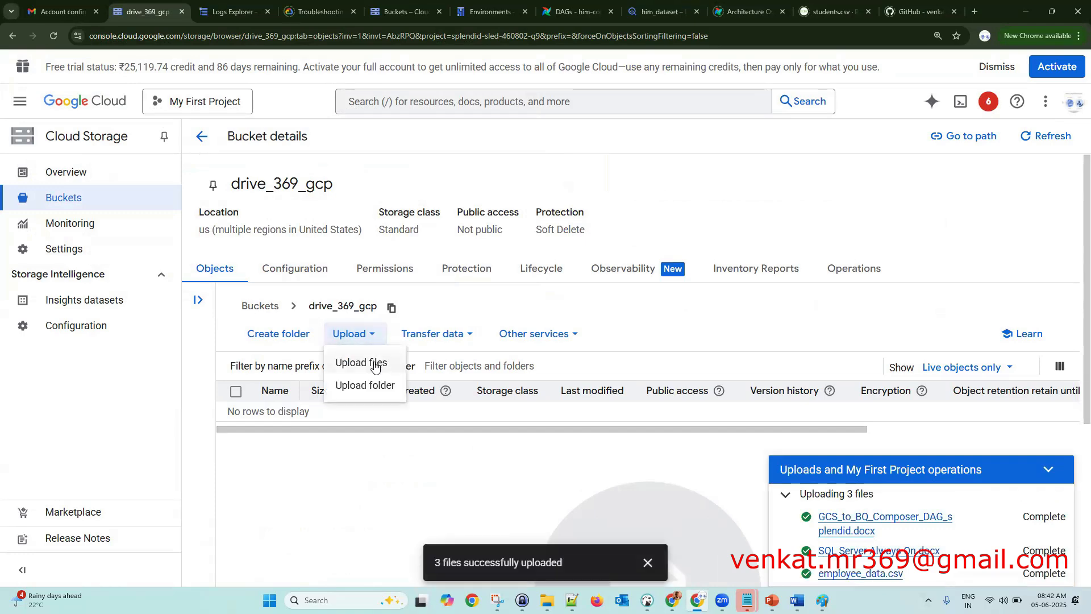
{"action": "left_click", "coordinate": [373, 386]}
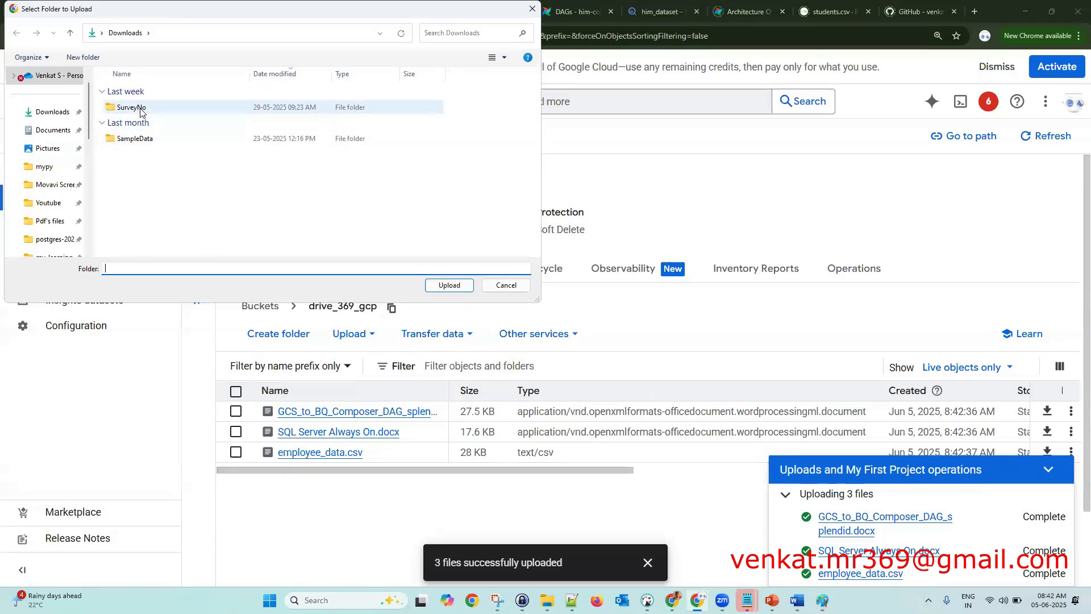
{"action": "left_click", "coordinate": [136, 107]}
{"action": "left_click", "coordinate": [453, 286]}
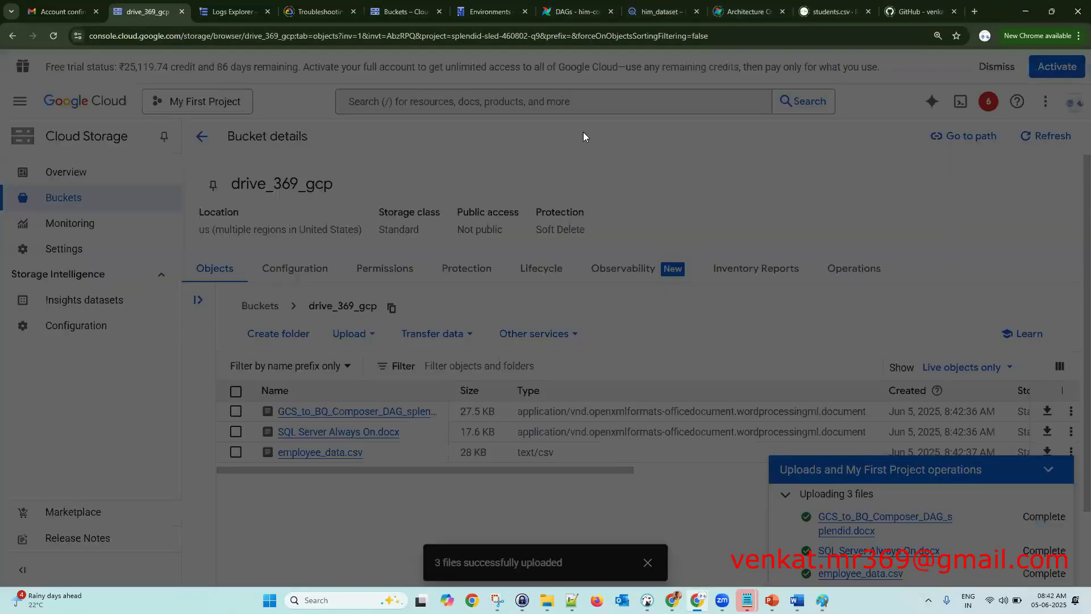
{"action": "left_click", "coordinate": [594, 121]}
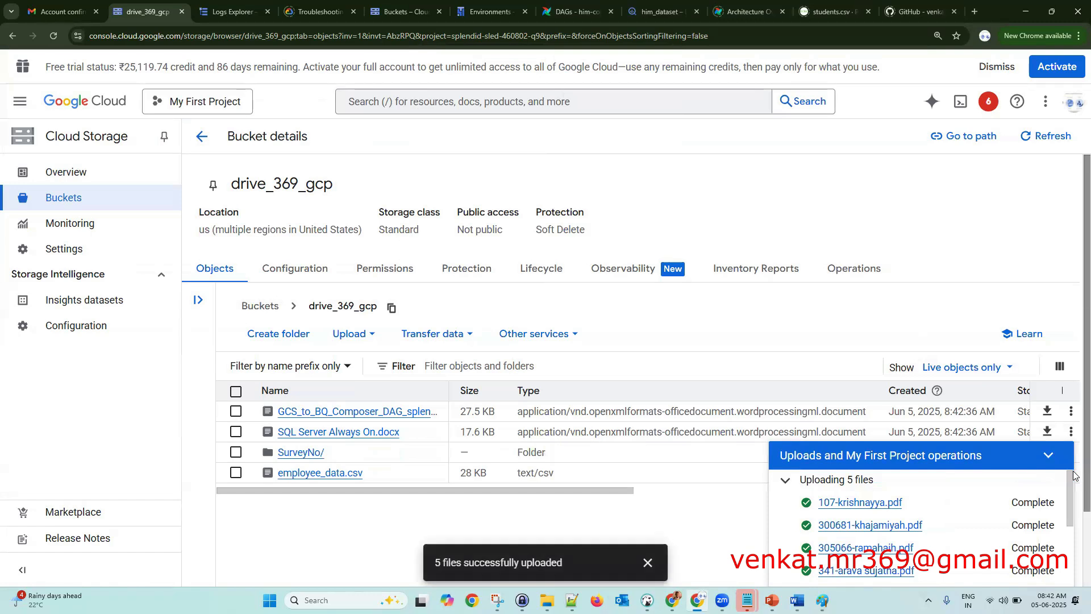
{"action": "left_click", "coordinate": [1049, 455]}
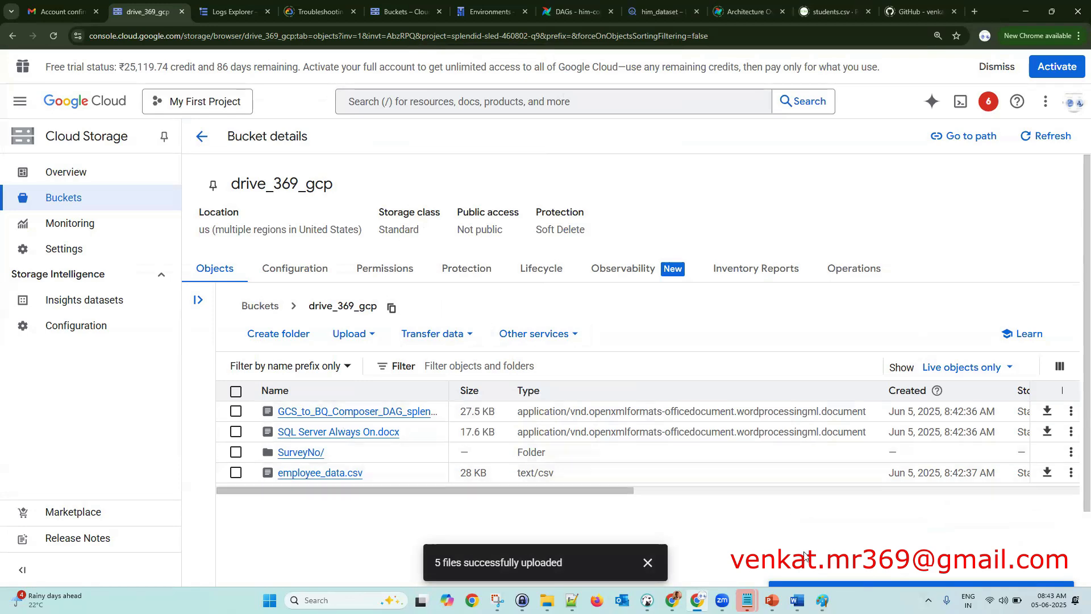
- Switch to the Paint GCP diagram, checking the Resize options without changing them
{"action": "mouse_move", "coordinate": [823, 601]}
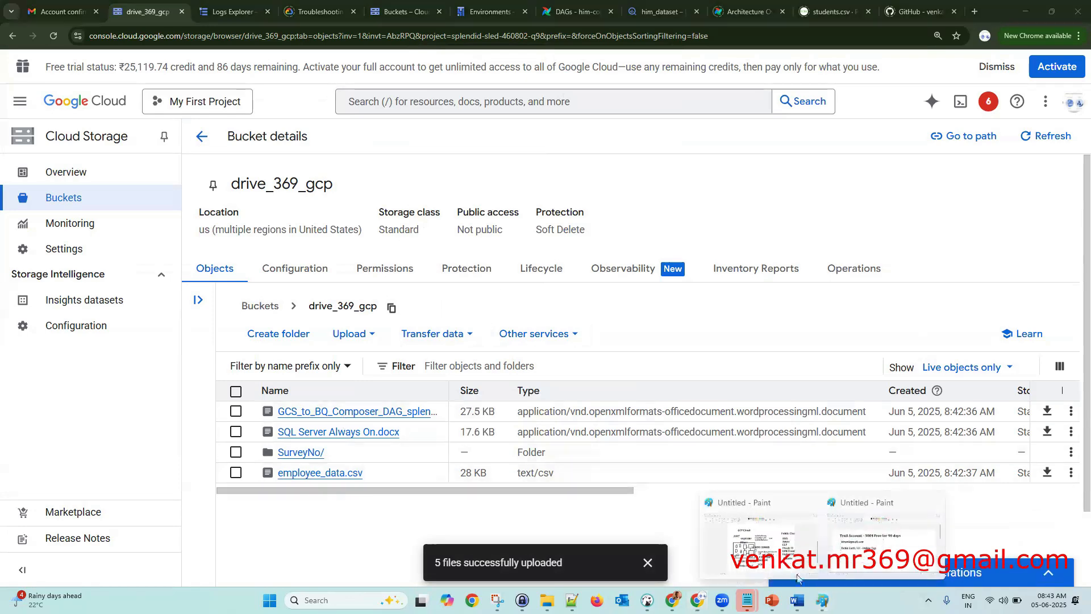
{"action": "left_click", "coordinate": [761, 545]}
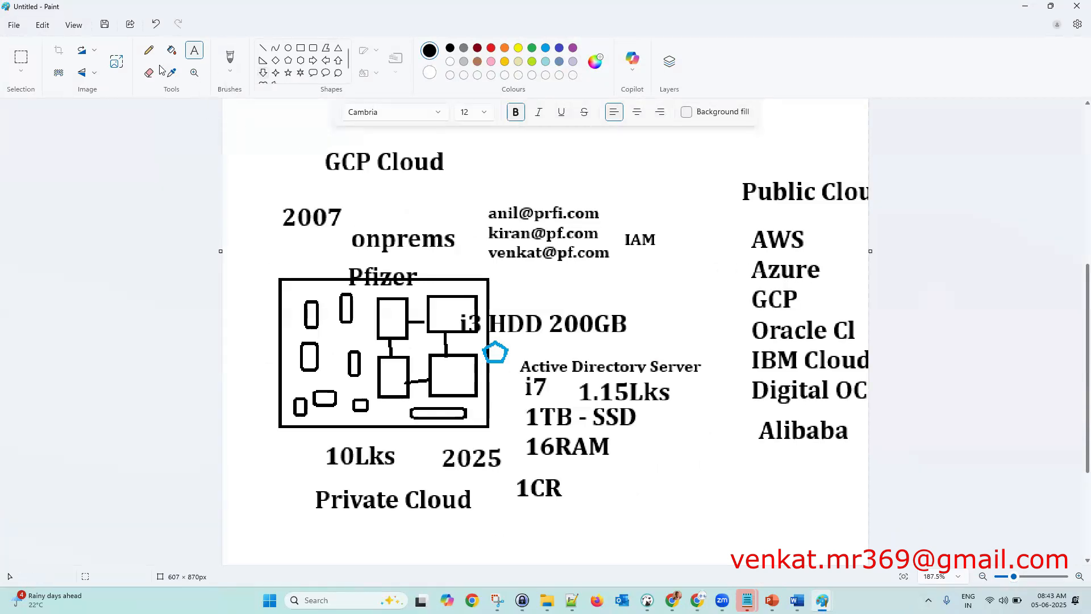
{"action": "left_click", "coordinate": [117, 64]}
{"action": "left_click", "coordinate": [622, 178]}
- Select the Public Cloud provider list with a rectangular selection and delete it
{"action": "left_click_drag", "start_coordinate": [717, 172], "coordinate": [893, 471]}
{"action": "left_click", "coordinate": [23, 62]}
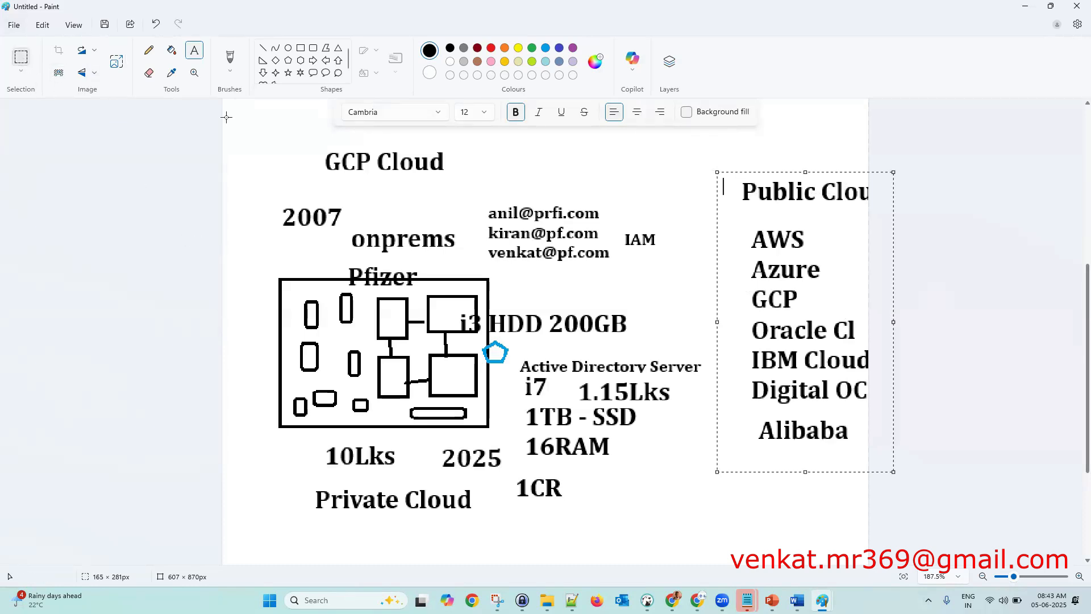
{"action": "left_click_drag", "start_coordinate": [710, 165], "coordinate": [925, 519]}
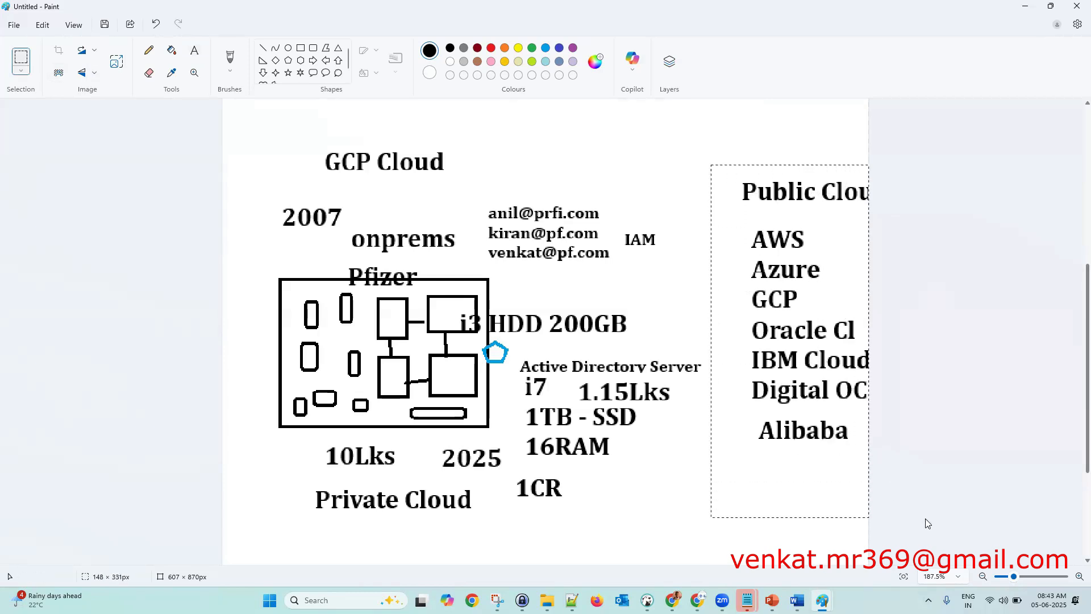
{"action": "key", "text": "Delete"}
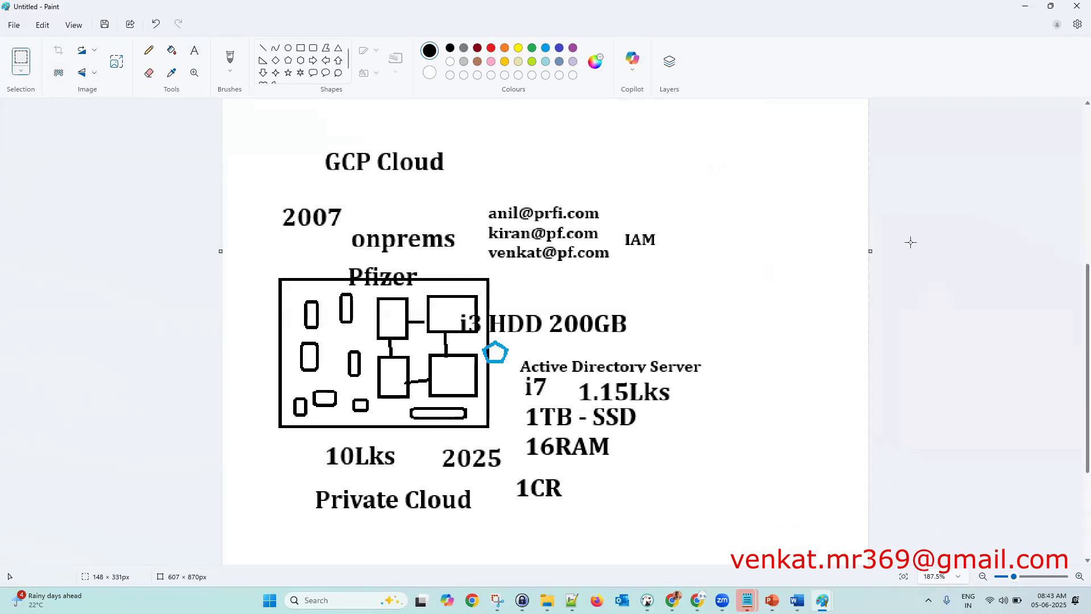
{"action": "left_click", "coordinate": [300, 47]}
- Draw a tall rectangle on the right and label it GCP
{"action": "left_click_drag", "start_coordinate": [753, 223], "coordinate": [867, 472]}
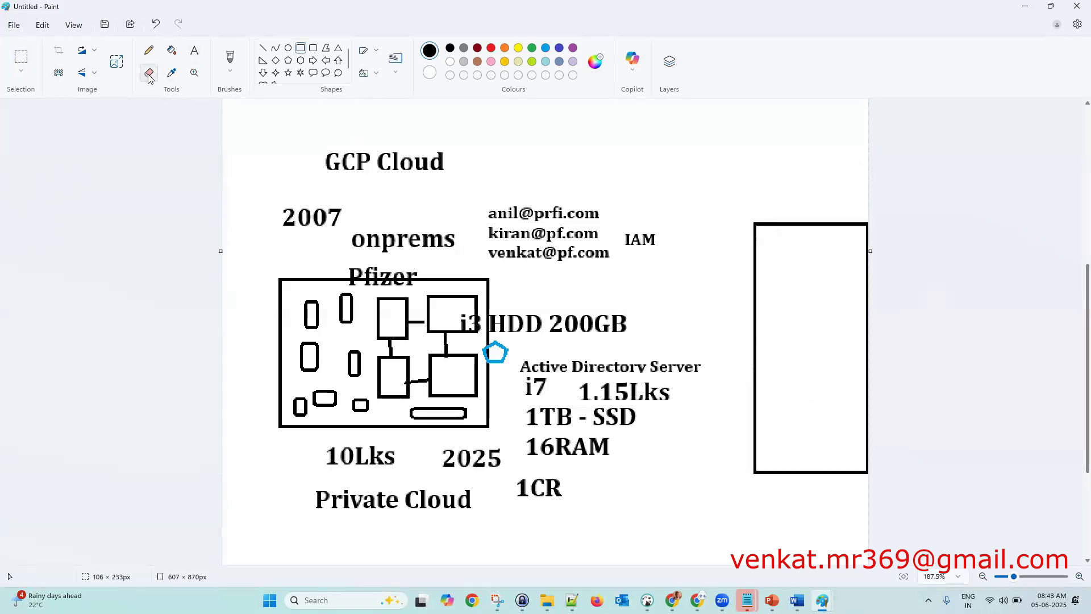
{"action": "left_click", "coordinate": [194, 50]}
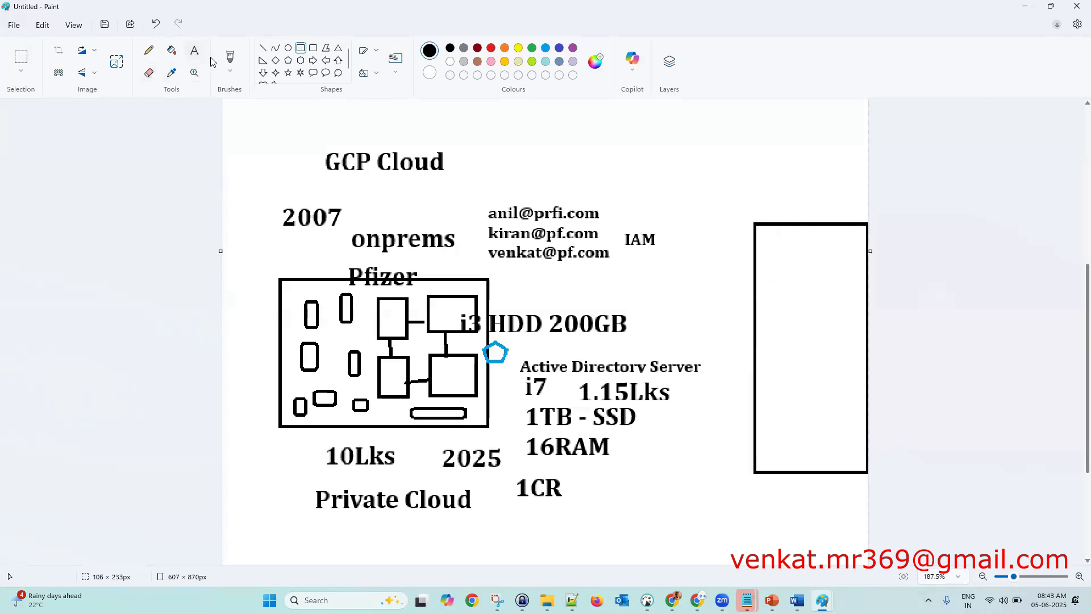
{"action": "left_click", "coordinate": [780, 202]}
{"action": "type", "text": "GCP"}
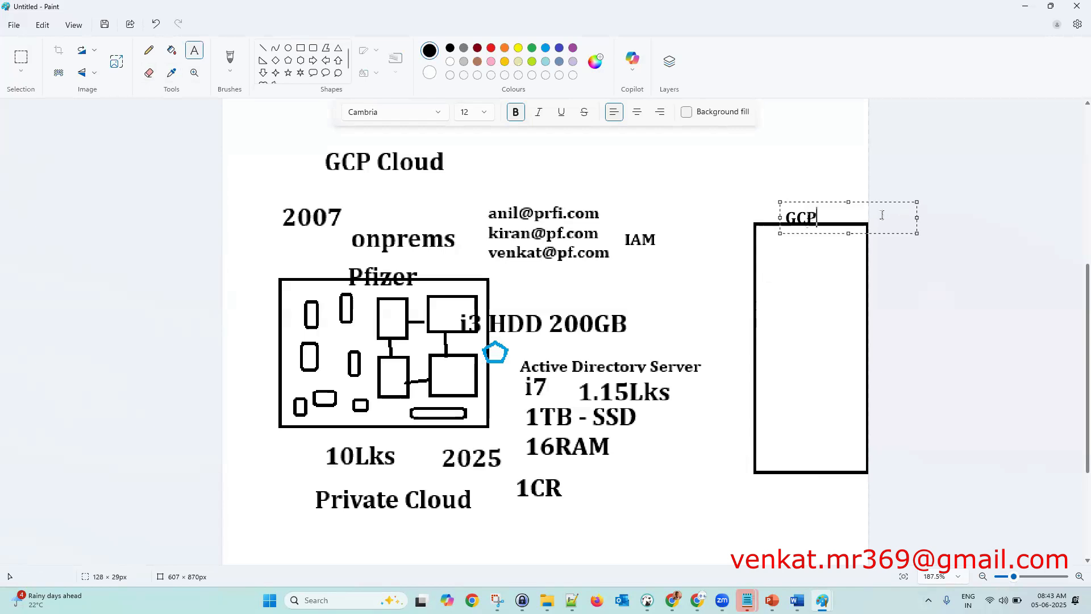
{"action": "left_click", "coordinate": [932, 309]}
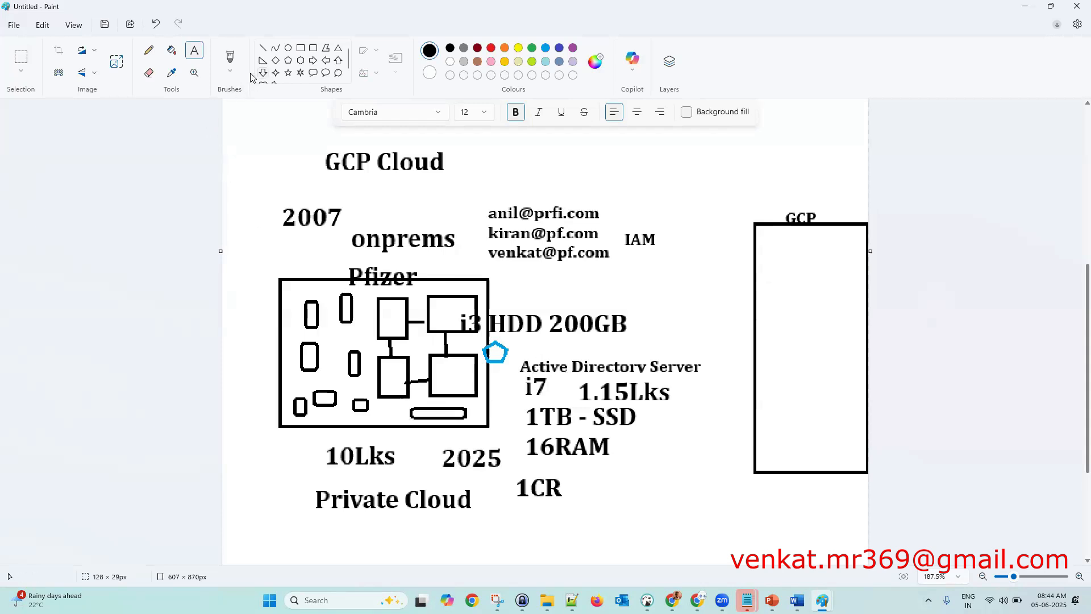
- Cut the small shapes from the Pfizer box's lower left and paste them
{"action": "left_click", "coordinate": [20, 59]}
{"action": "left_click_drag", "start_coordinate": [290, 333], "coordinate": [369, 419]}
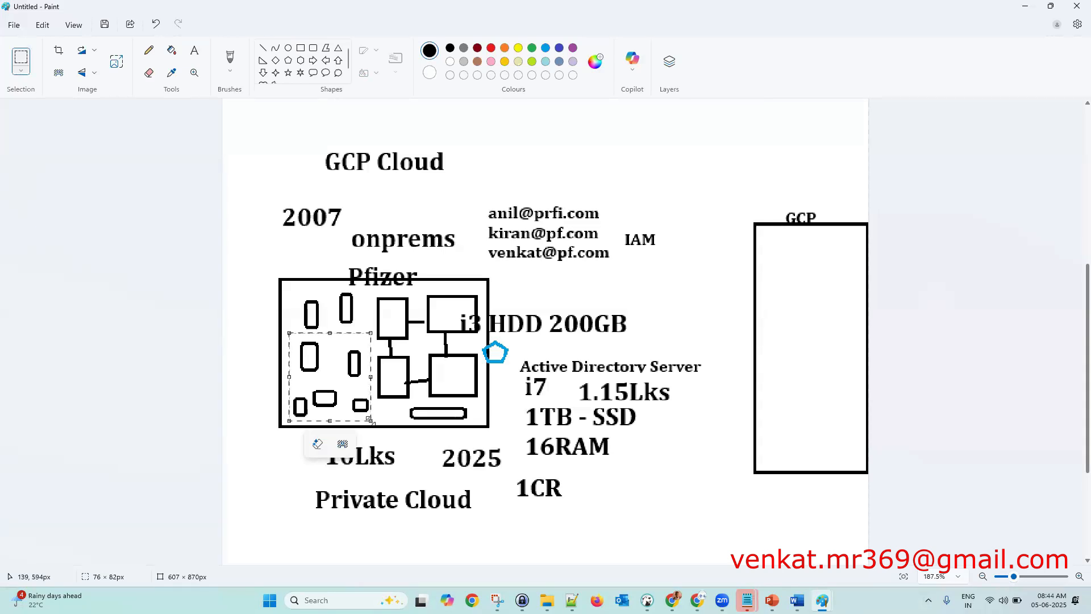
{"action": "key", "text": "ctrl+x"}
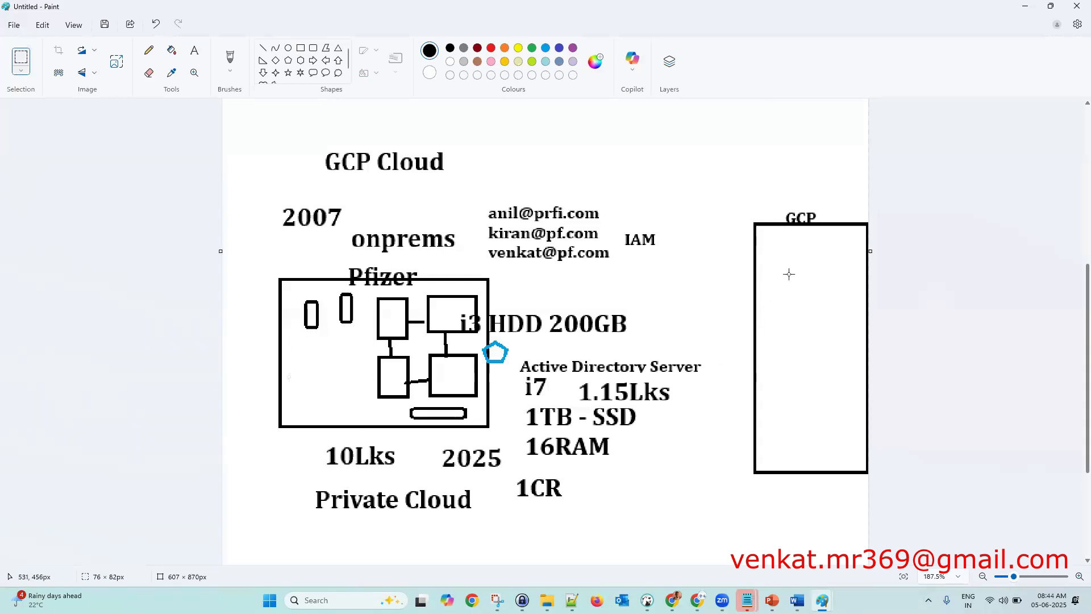
{"action": "key", "text": "ctrl+v"}
- Move the pasted shapes into the GCP box and surround them with a blue rounded rectangle
{"action": "left_click_drag", "start_coordinate": [267, 144], "coordinate": [812, 292]}
{"action": "left_click", "coordinate": [942, 313]}
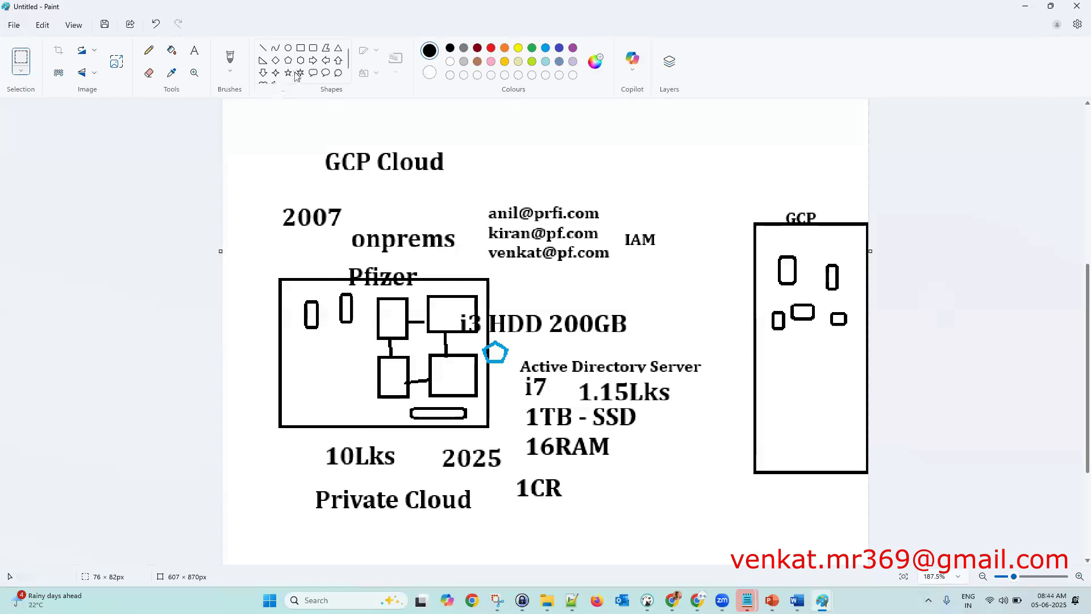
{"action": "left_click", "coordinate": [313, 47]}
{"action": "left_click_drag", "start_coordinate": [766, 243], "coordinate": [855, 351]}
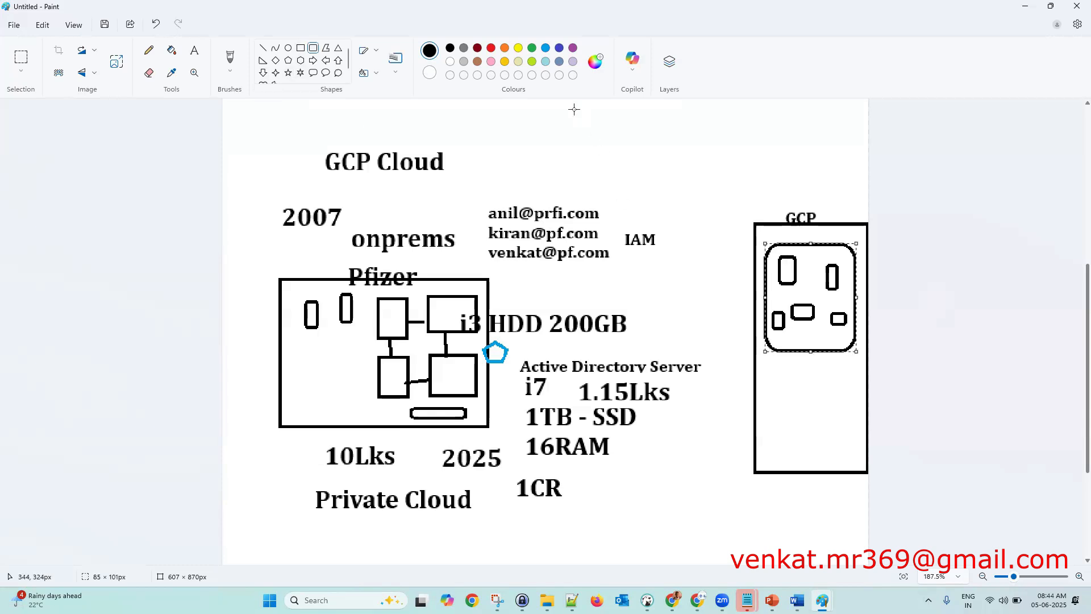
{"action": "left_click", "coordinate": [547, 49]}
{"action": "left_click", "coordinate": [958, 269]}
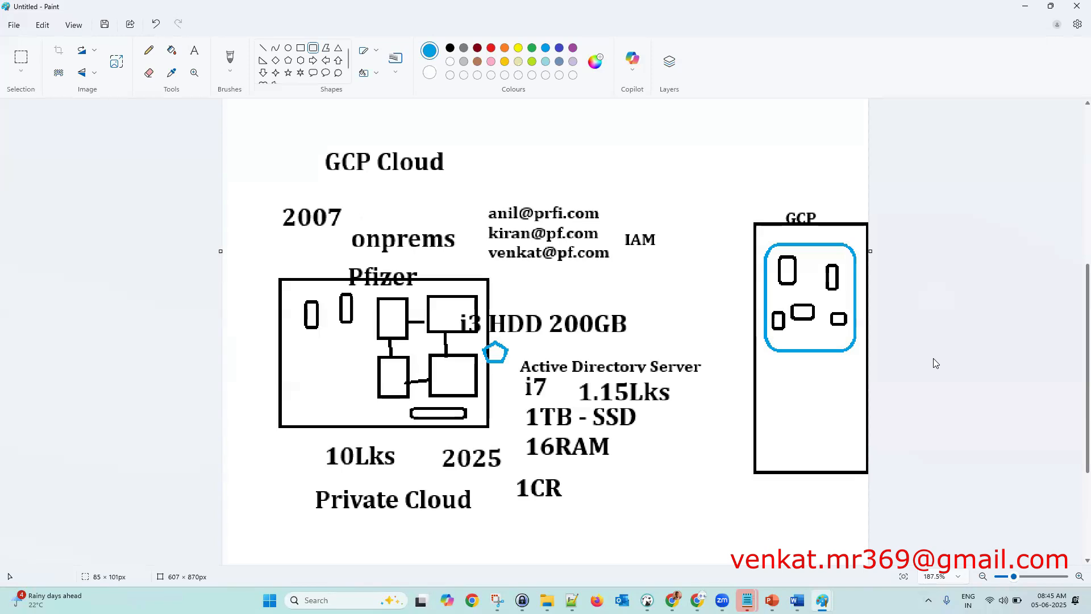
- Move two small rectangles from inside the blue outline to below it
{"action": "left_click", "coordinate": [21, 57]}
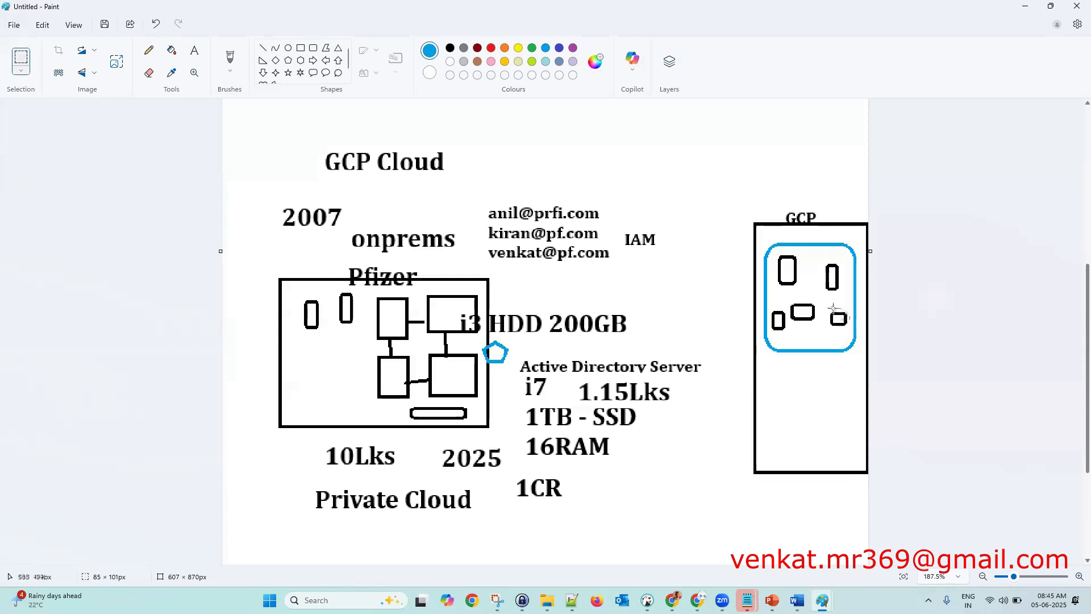
{"action": "left_click_drag", "start_coordinate": [827, 306], "coordinate": [843, 405]}
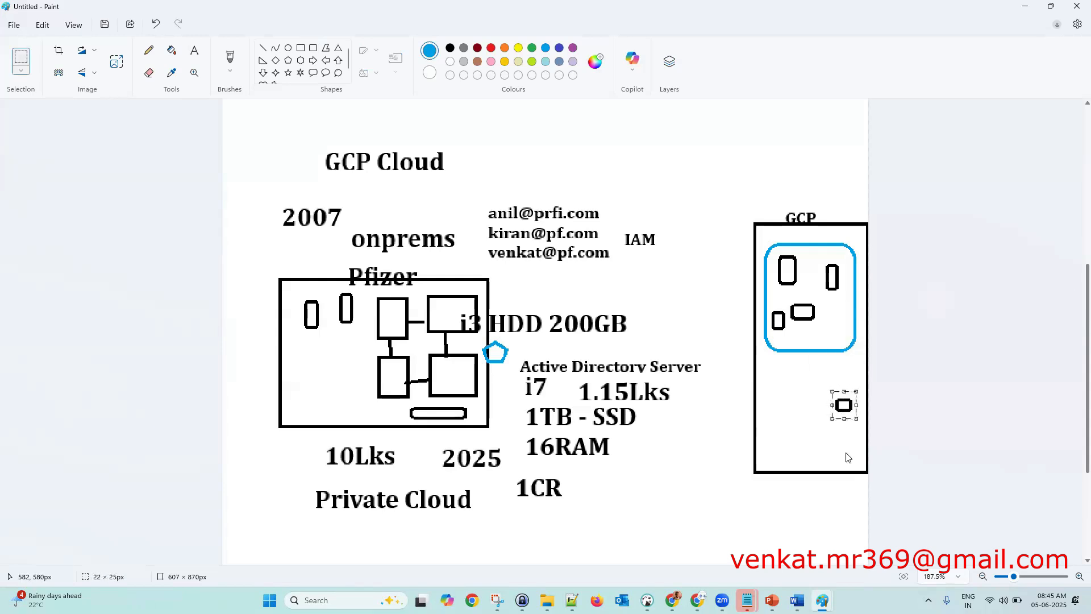
{"action": "left_click", "coordinate": [915, 443]}
{"action": "left_click_drag", "start_coordinate": [823, 256], "coordinate": [761, 390]}
{"action": "left_click", "coordinate": [818, 436]}
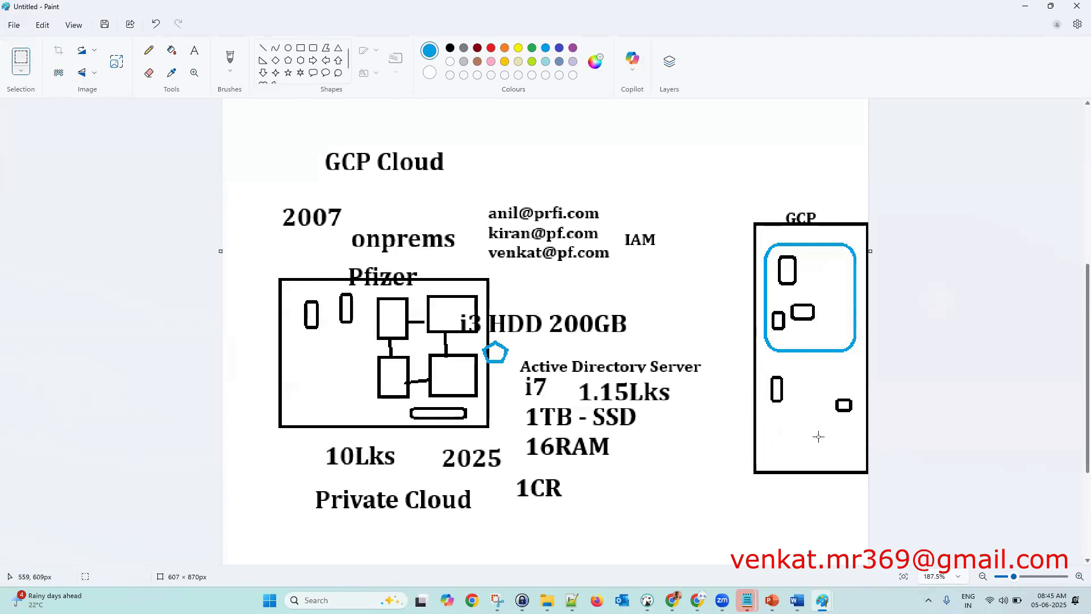
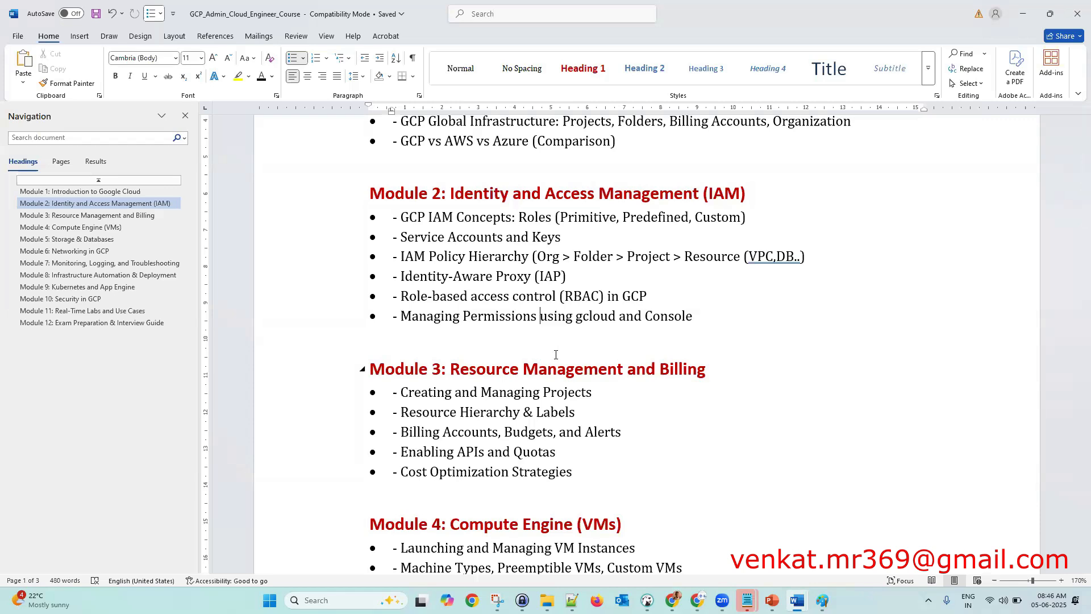
{"action": "scroll", "coordinate": [613, 430], "scroll_direction": "down", "scroll_amount": 4}
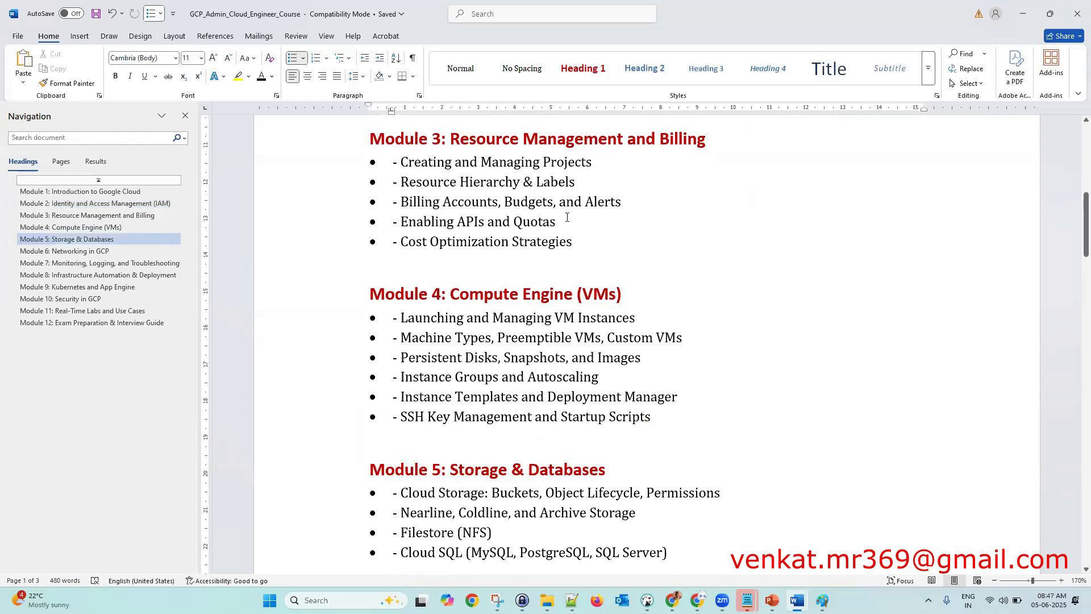
{"action": "left_click", "coordinate": [564, 107]}
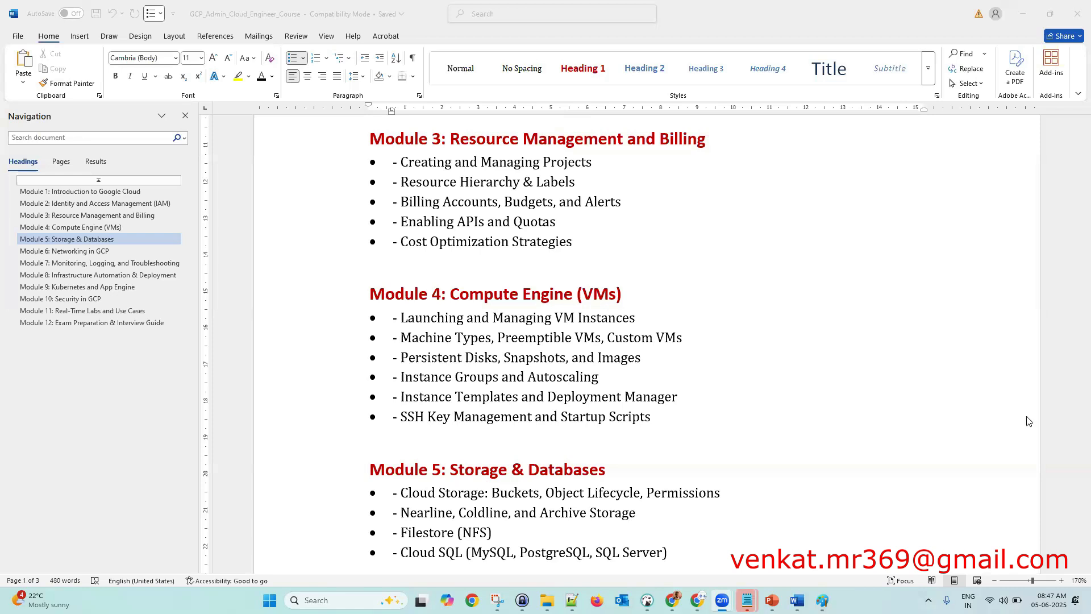
{"action": "scroll", "coordinate": [842, 404], "scroll_direction": "down", "scroll_amount": 1}
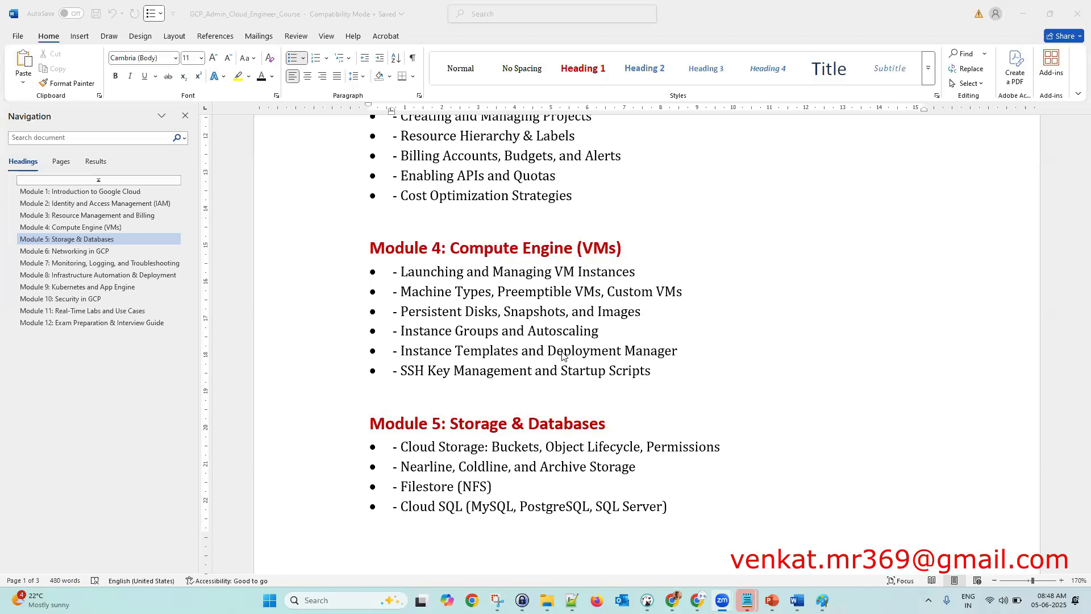
{"action": "scroll", "coordinate": [562, 355], "scroll_direction": "down", "scroll_amount": 3}
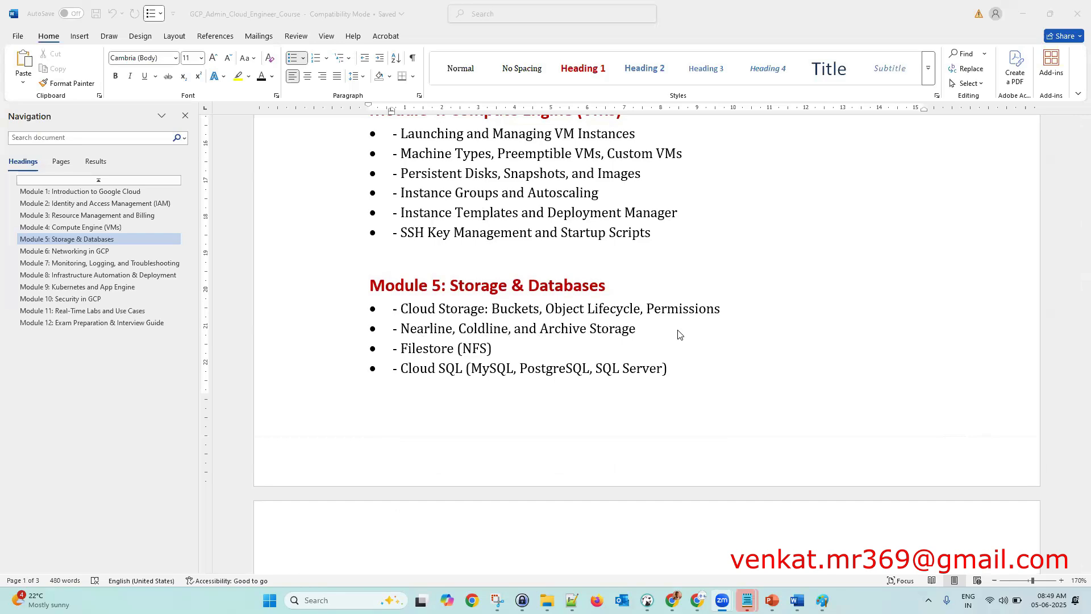
- In the Cloud Storage bucket, try editing the first uploaded file's access, then cancel the uniform-access error
{"action": "mouse_move", "coordinate": [698, 600]}
{"action": "left_click", "coordinate": [697, 547]}
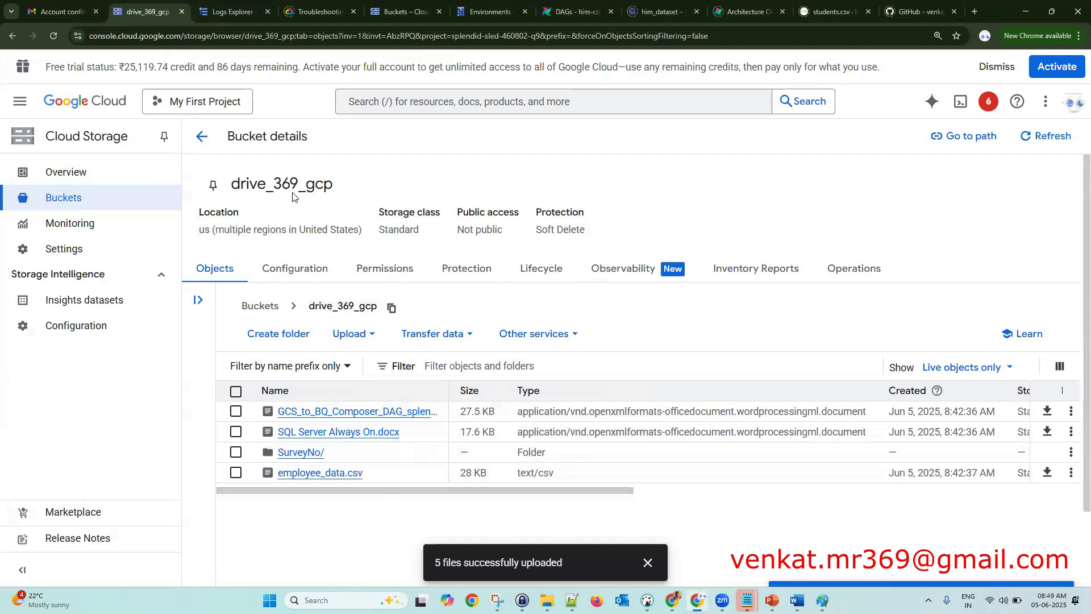
{"action": "left_click", "coordinate": [1071, 413]}
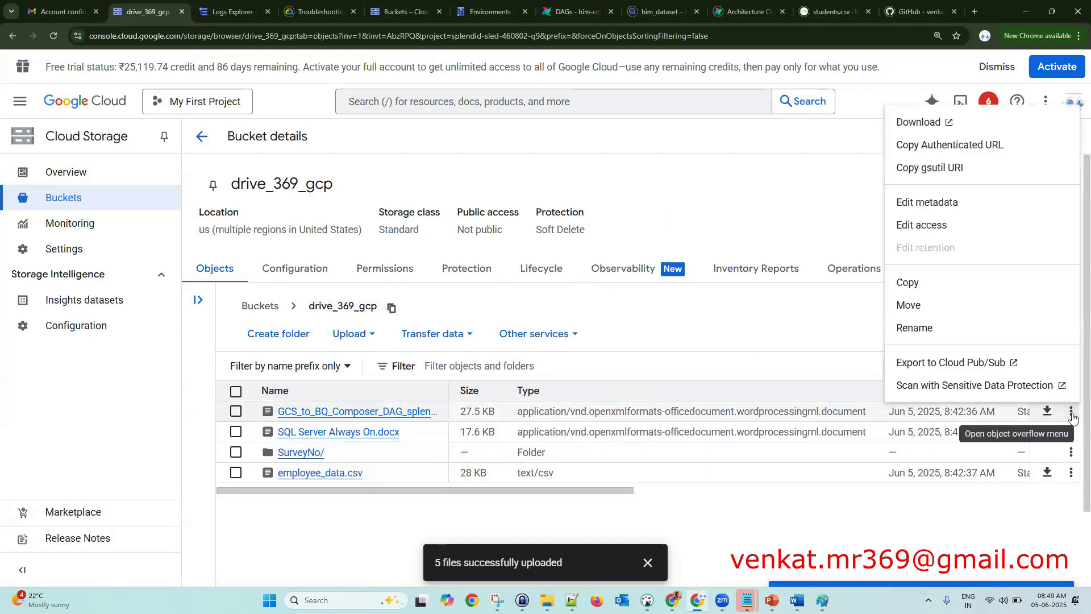
{"action": "left_click", "coordinate": [936, 227]}
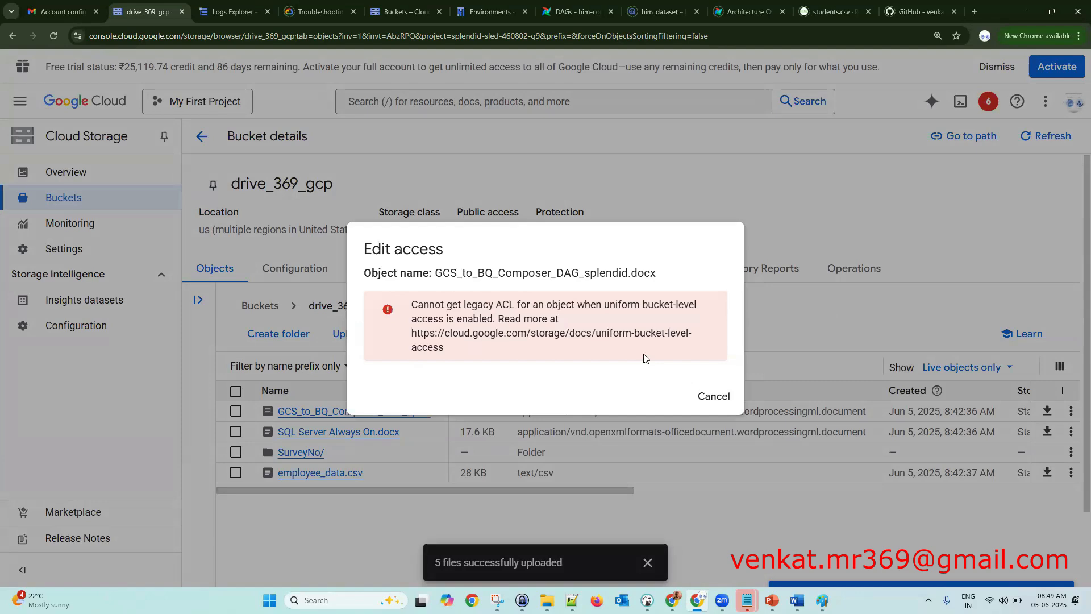
{"action": "left_click", "coordinate": [724, 399]}
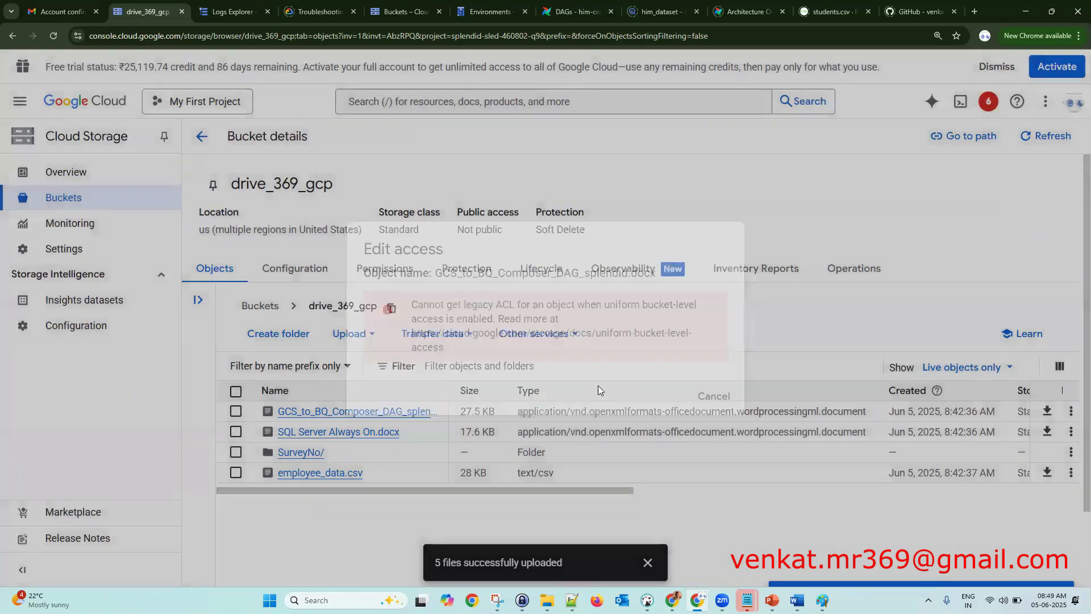
- Show drive_369_gcp's Permissions tab, listing principals and their roles under View by principals
{"action": "left_click", "coordinate": [380, 276]}
{"action": "scroll", "coordinate": [561, 478], "scroll_direction": "down", "scroll_amount": 1}
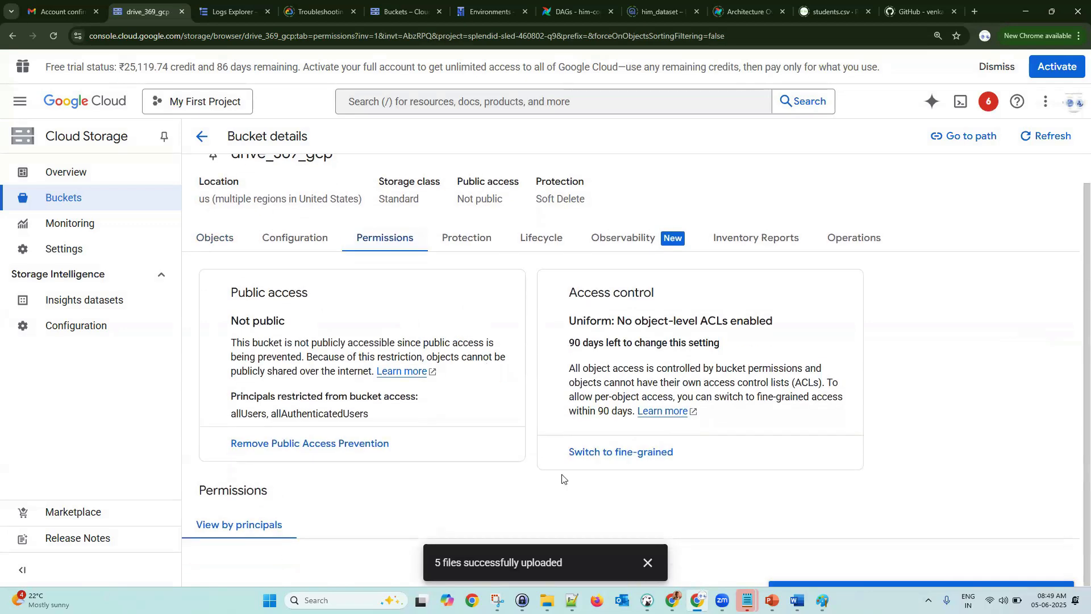
{"action": "left_click", "coordinate": [647, 563]}
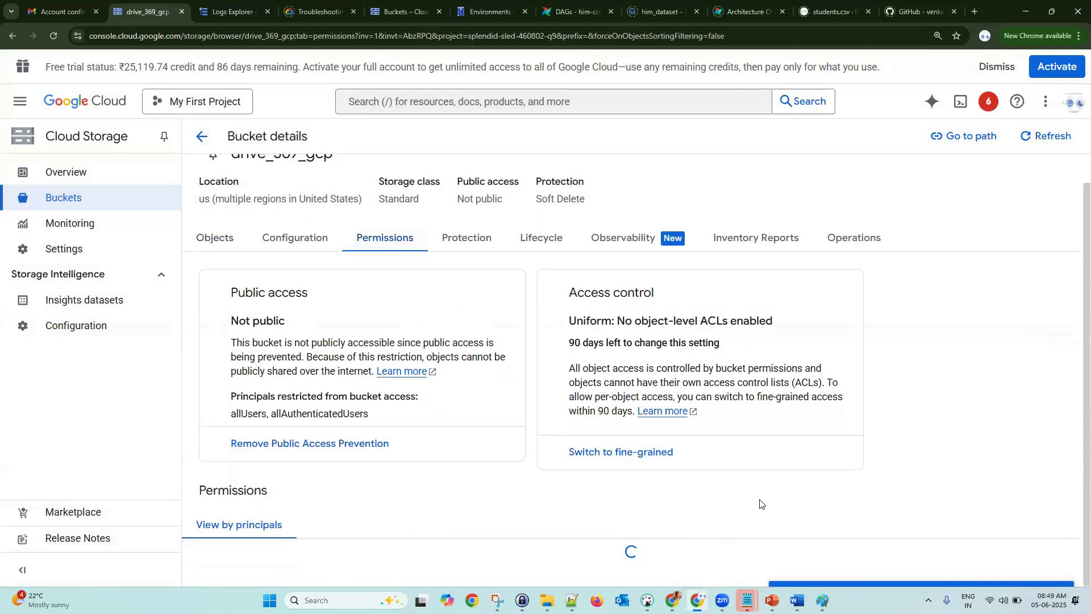
{"action": "scroll", "coordinate": [404, 507], "scroll_direction": "down", "scroll_amount": 2}
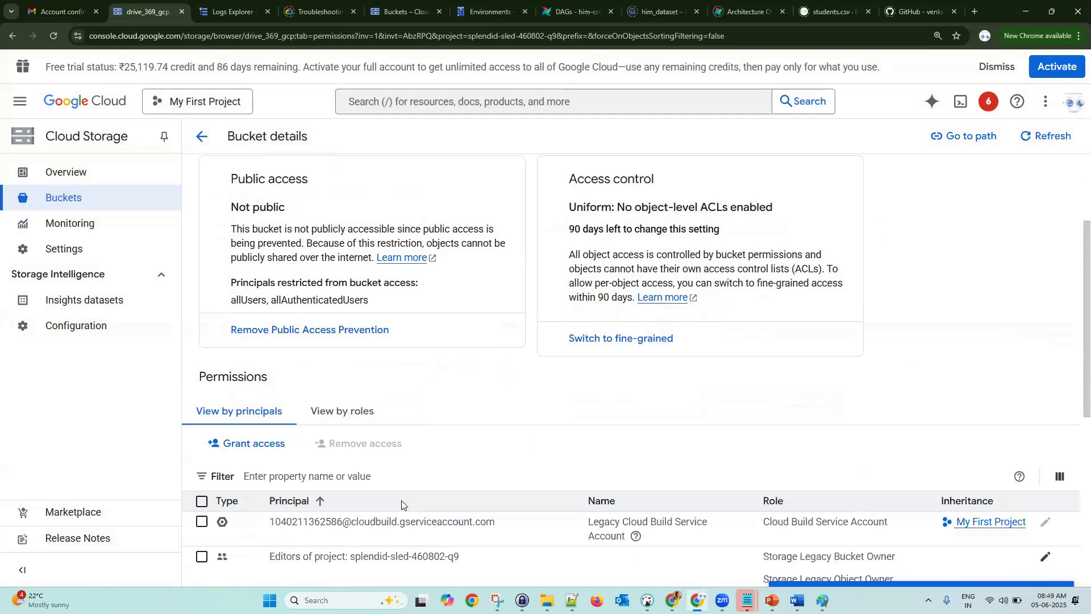
{"action": "scroll", "coordinate": [404, 505], "scroll_direction": "down", "scroll_amount": 3}
{"action": "scroll", "coordinate": [404, 505], "scroll_direction": "down", "scroll_amount": 2}
{"action": "scroll", "coordinate": [382, 483], "scroll_direction": "up", "scroll_amount": 3}
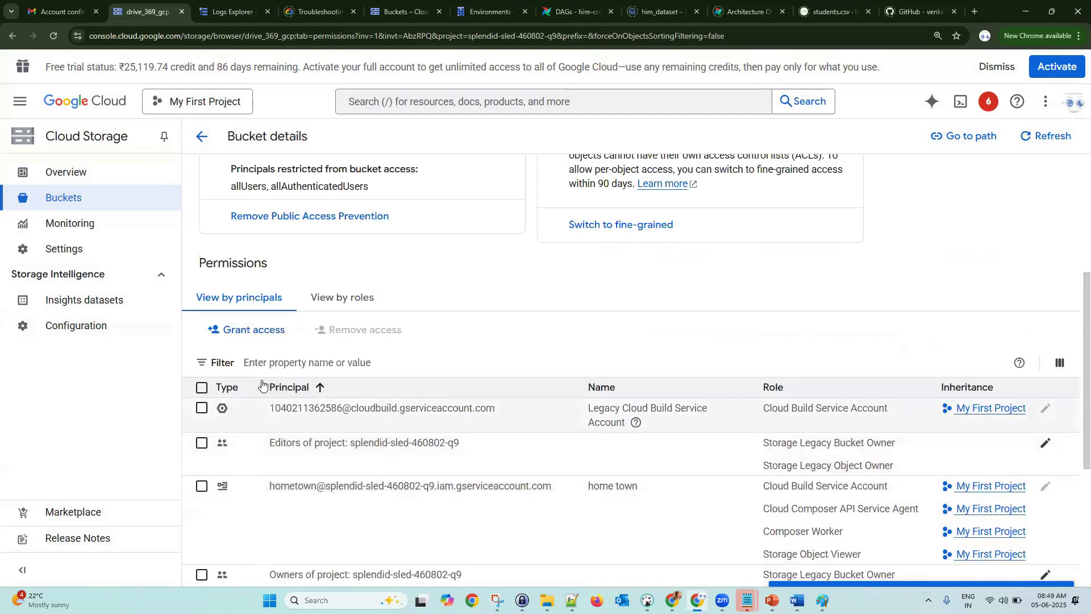
- Add the user's Gmail address as a new principal with the Storage Legacy Bucket Reader role
{"action": "left_click", "coordinate": [267, 331]}
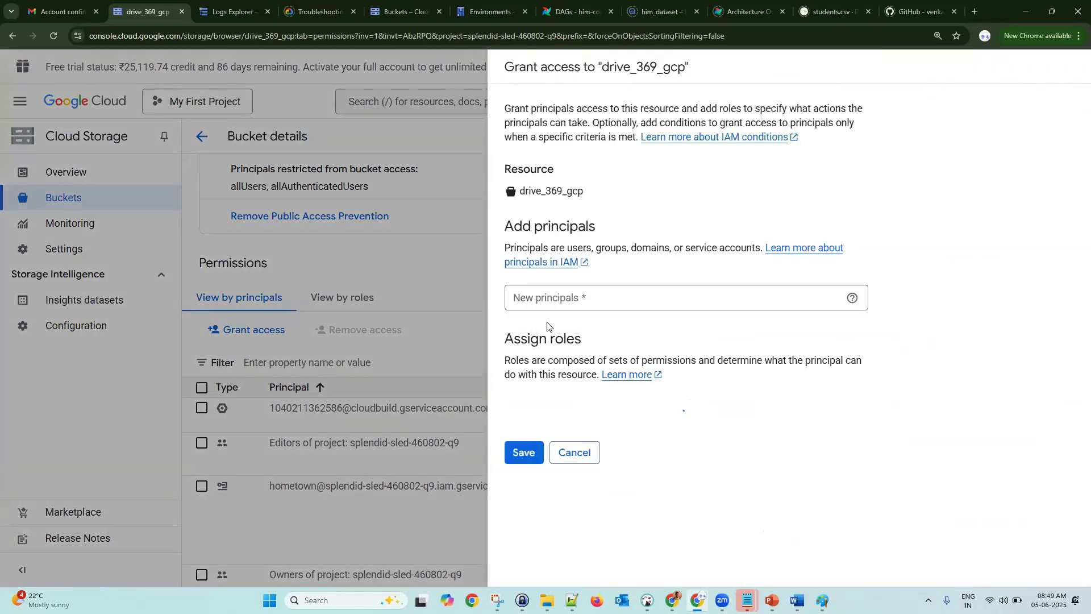
{"action": "left_click", "coordinate": [564, 300]}
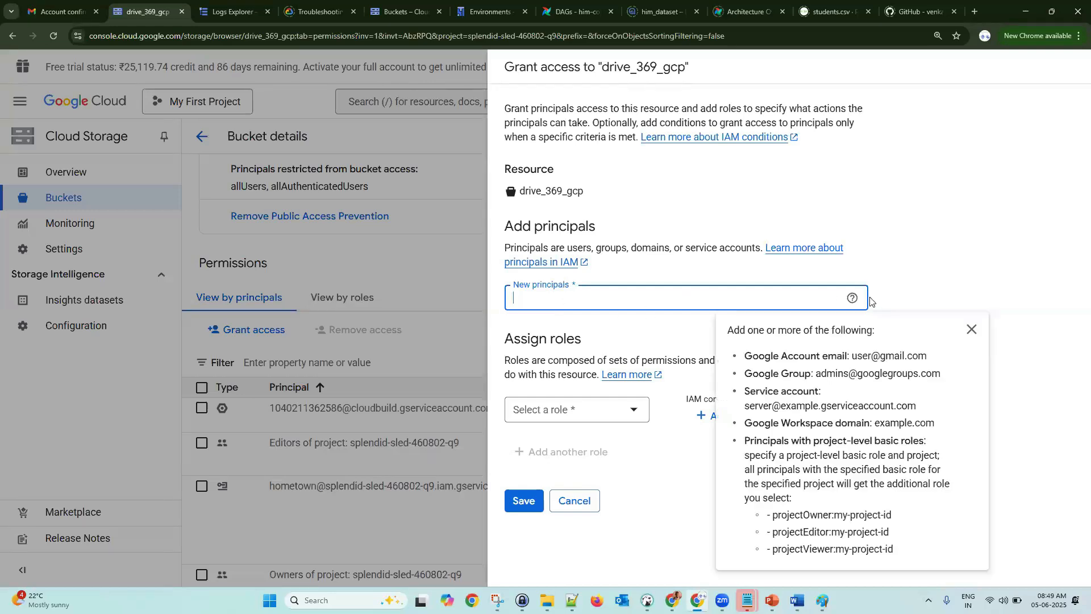
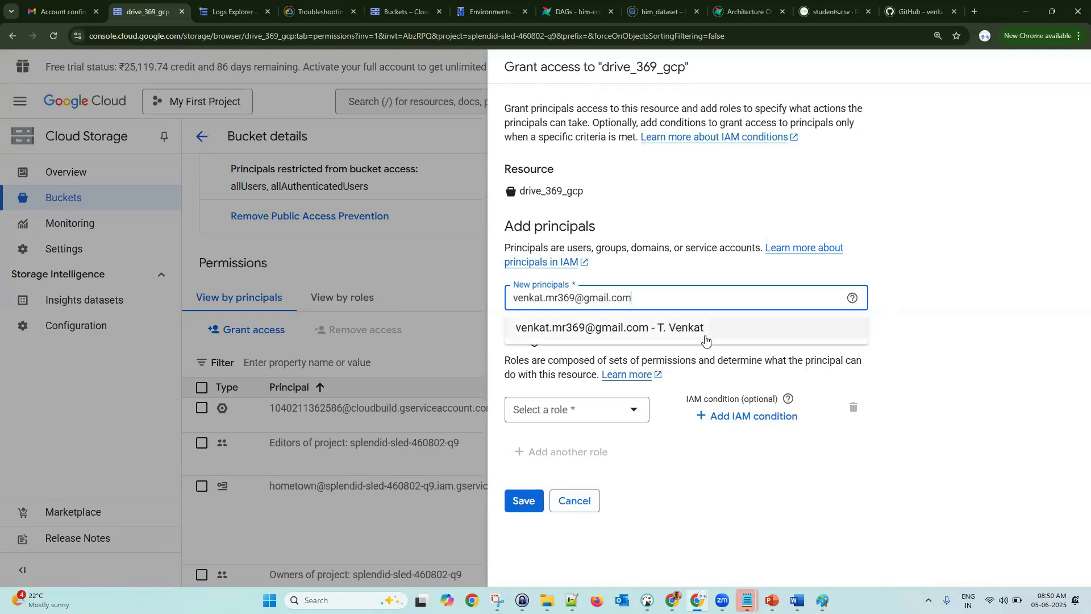
{"action": "left_click", "coordinate": [706, 339]}
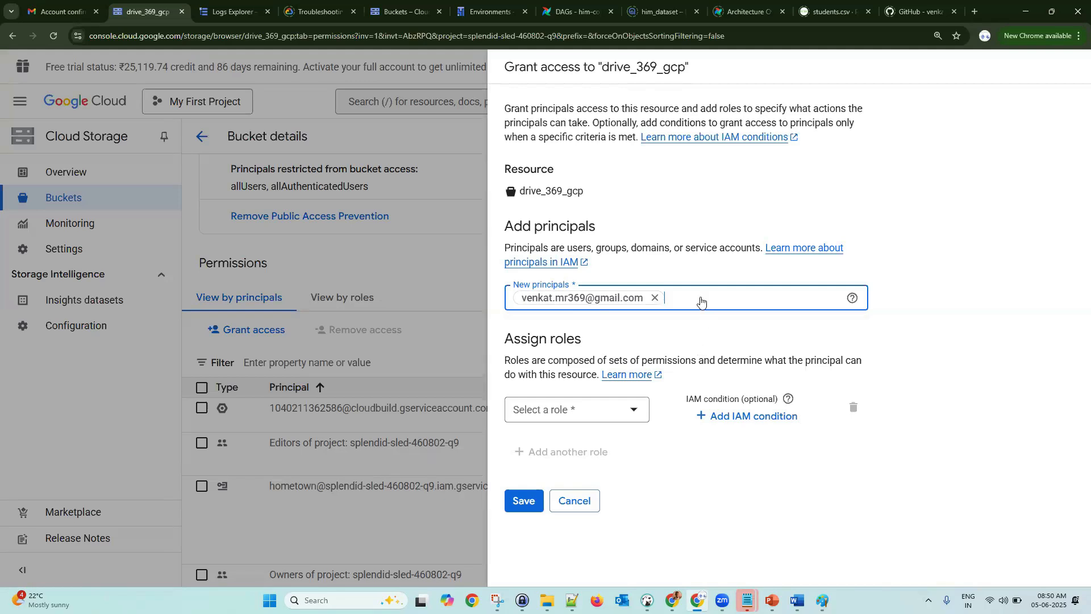
{"action": "left_click", "coordinate": [637, 418]}
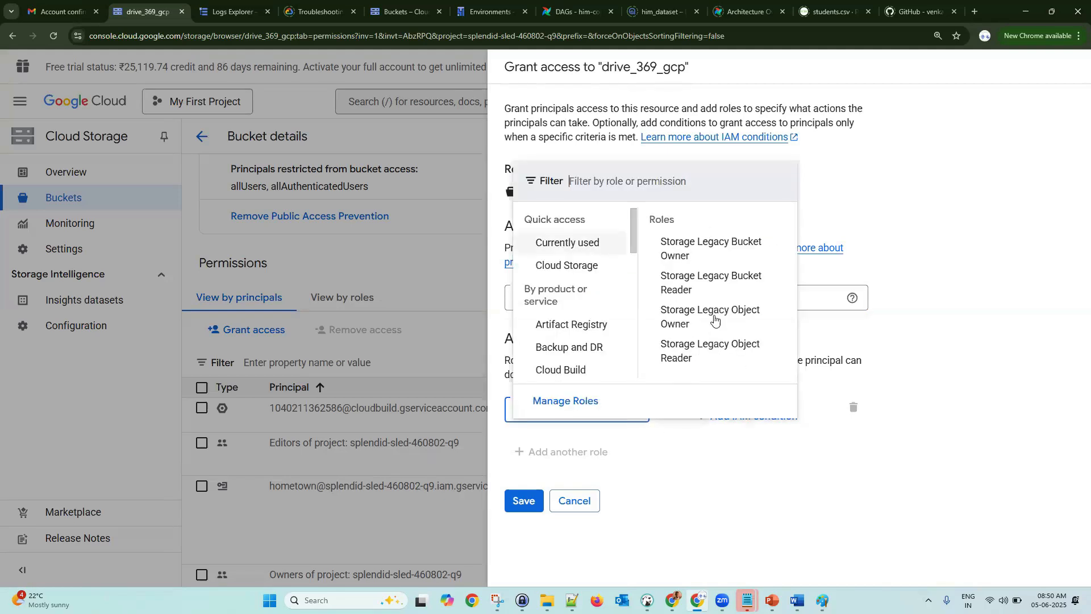
{"action": "left_click", "coordinate": [689, 289]}
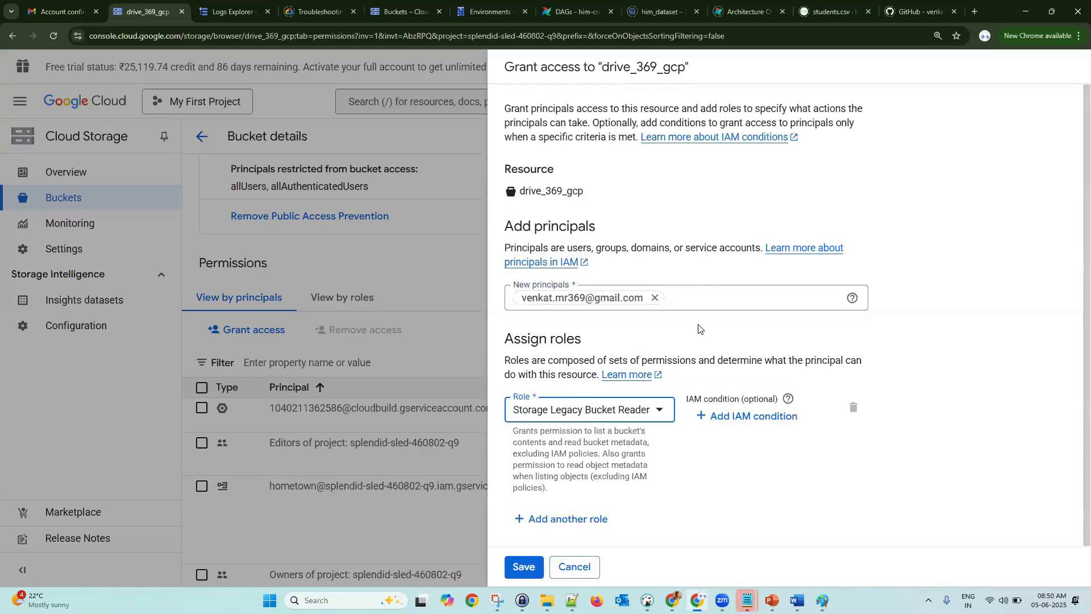
{"action": "left_click", "coordinate": [522, 567]}
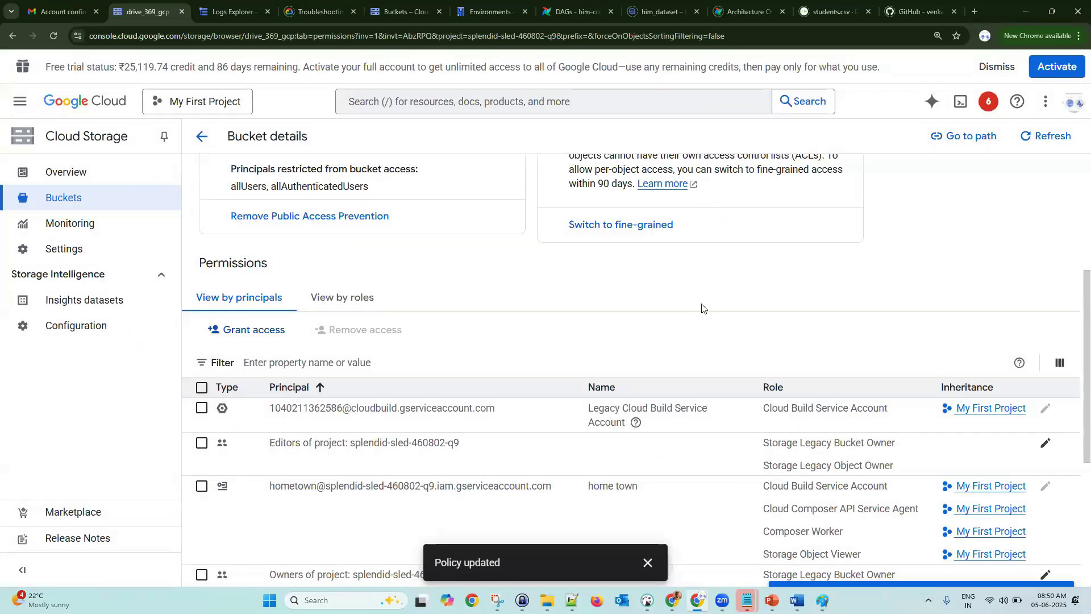
- Select the newly added user in the permissions table and confirm Remove access
{"action": "scroll", "coordinate": [703, 308], "scroll_direction": "down", "scroll_amount": 2}
{"action": "scroll", "coordinate": [702, 307], "scroll_direction": "down", "scroll_amount": 2}
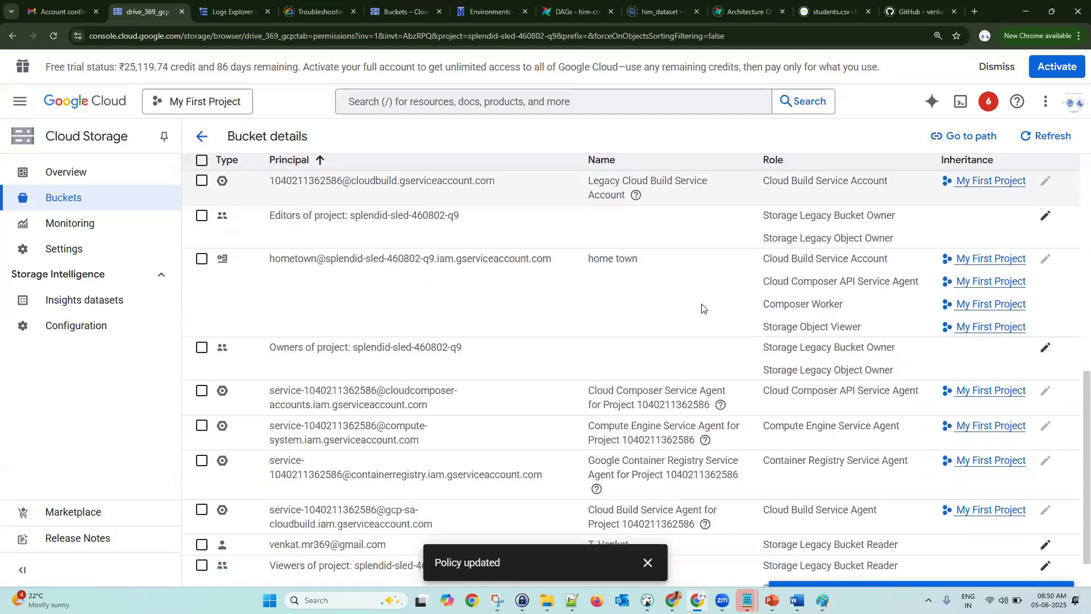
{"action": "scroll", "coordinate": [703, 307], "scroll_direction": "down", "scroll_amount": 1}
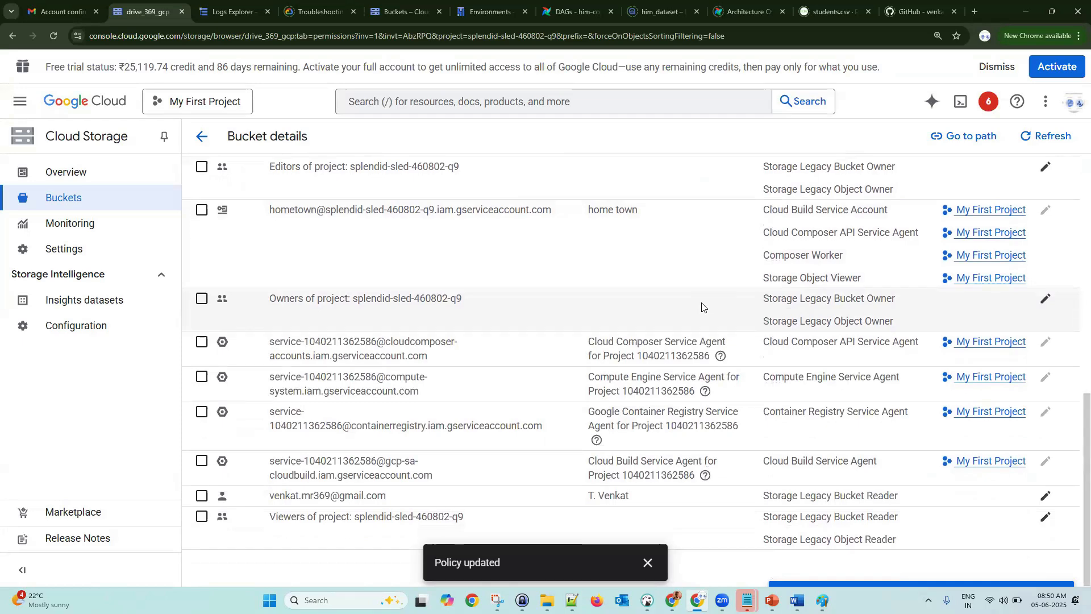
{"action": "scroll", "coordinate": [703, 307], "scroll_direction": "up", "scroll_amount": 3}
{"action": "scroll", "coordinate": [703, 307], "scroll_direction": "down", "scroll_amount": 3}
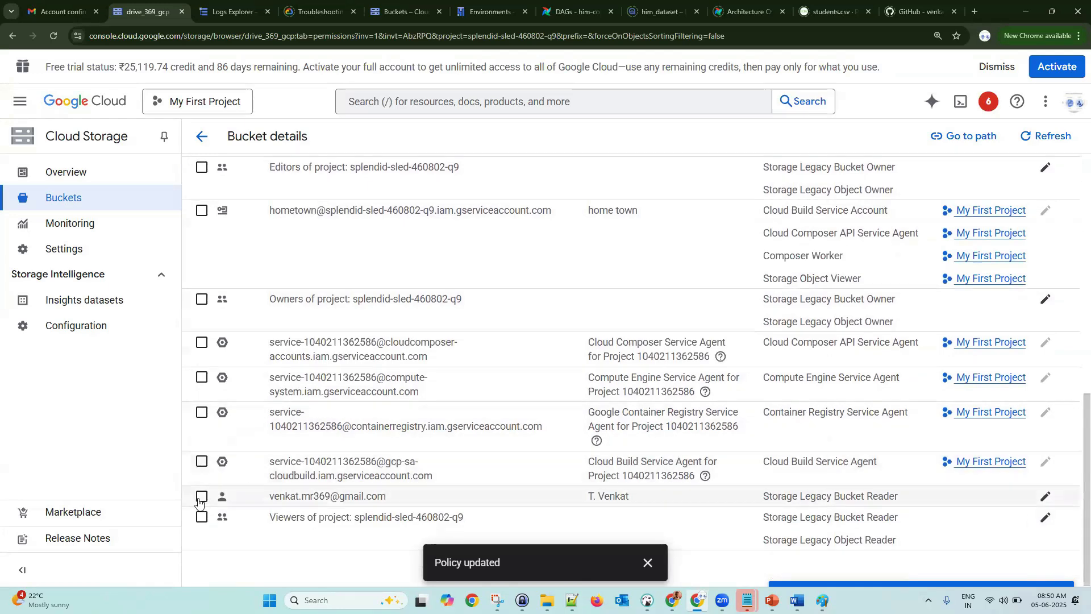
{"action": "left_click", "coordinate": [202, 497]}
{"action": "scroll", "coordinate": [593, 394], "scroll_direction": "up", "scroll_amount": 5}
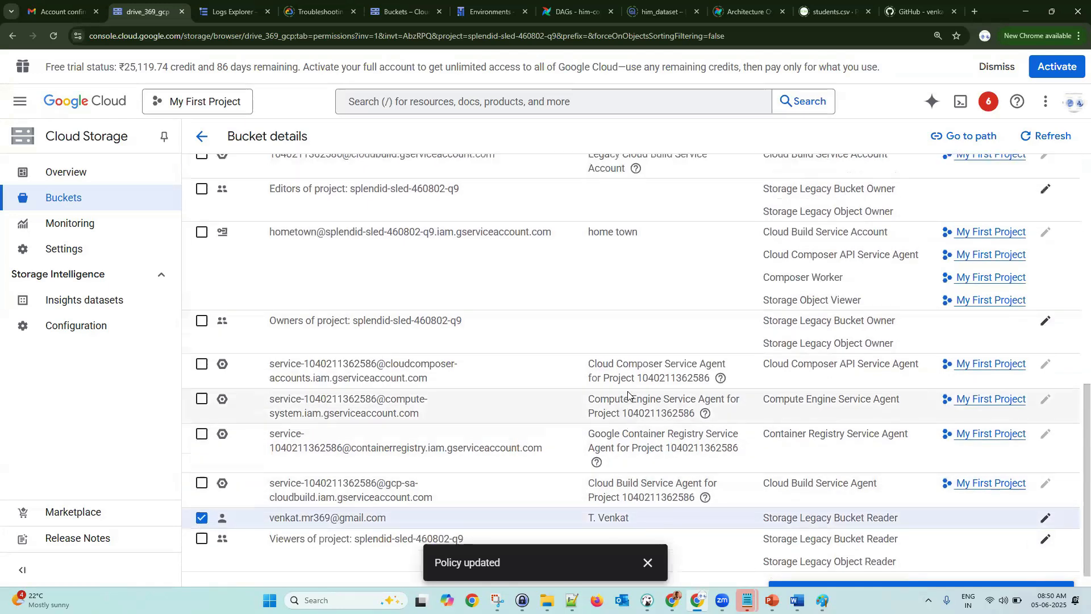
{"action": "left_click", "coordinate": [375, 338]}
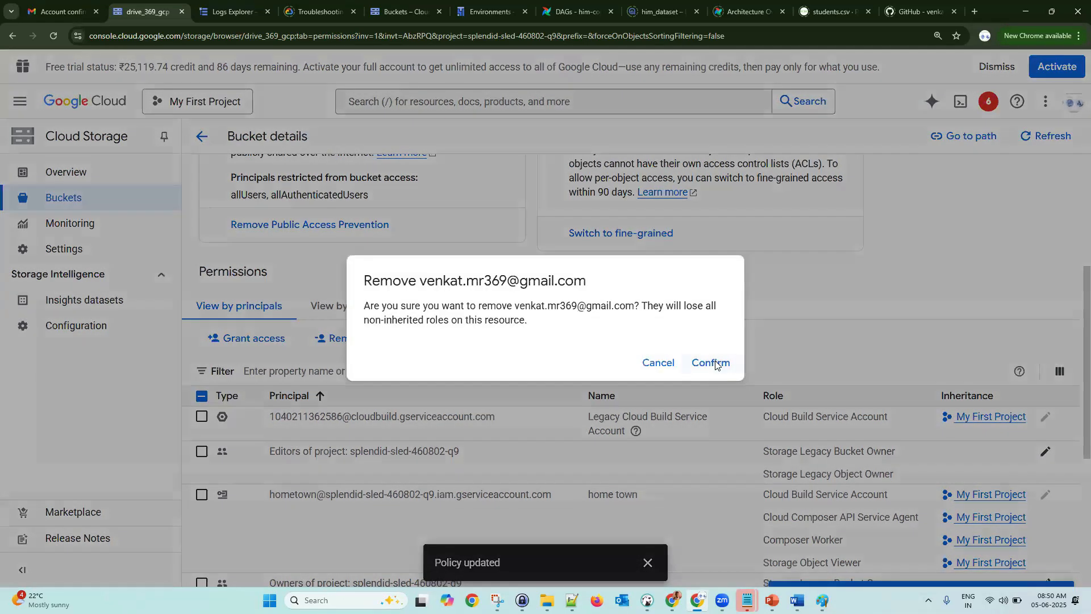
{"action": "left_click", "coordinate": [714, 365]}
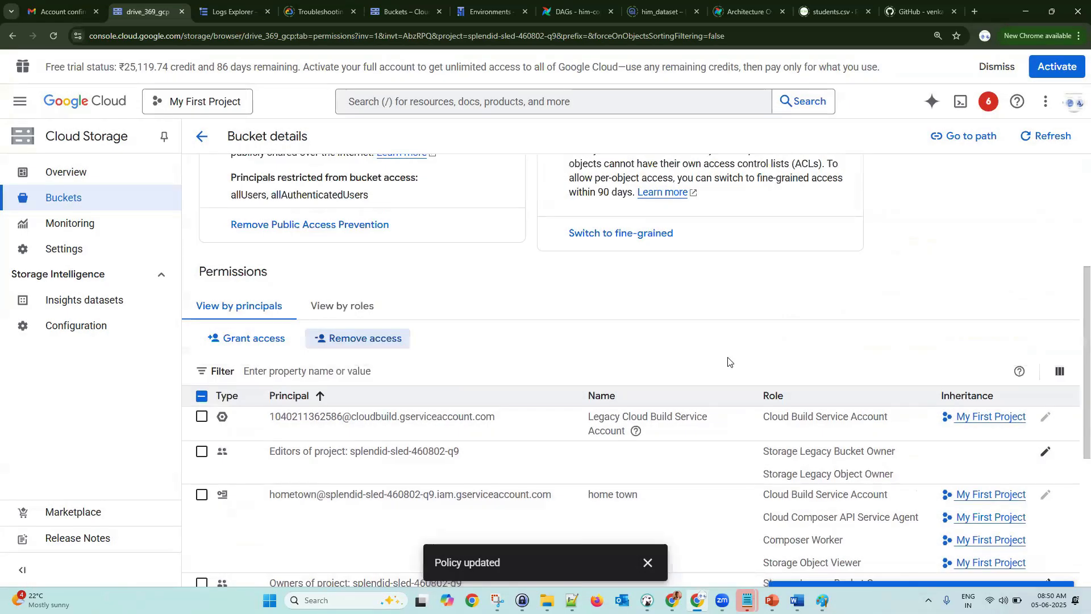
{"action": "scroll", "coordinate": [722, 364], "scroll_direction": "down", "scroll_amount": 5}
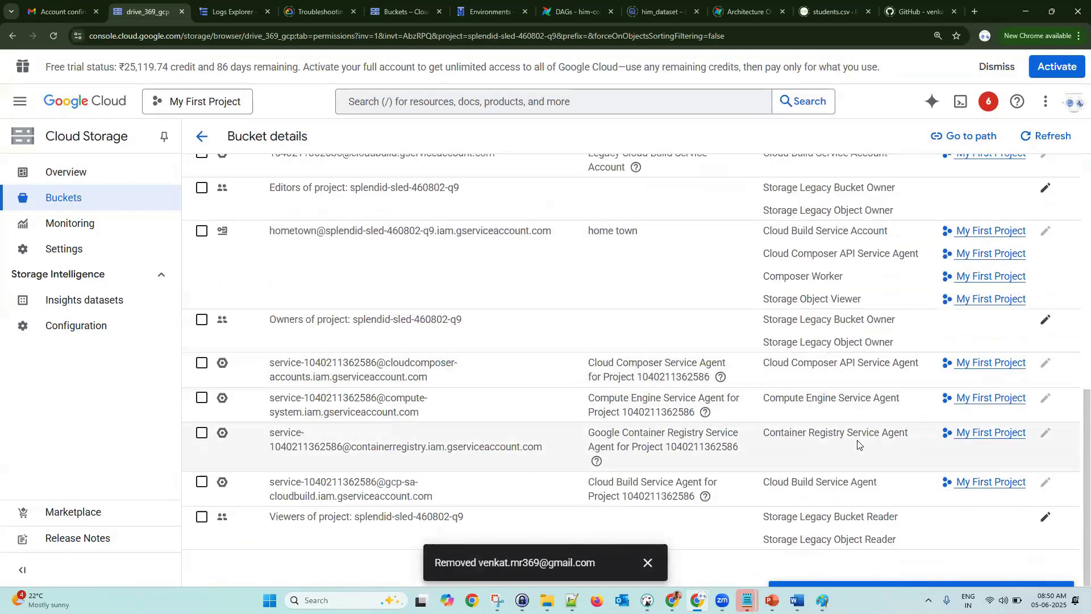
{"action": "mouse_move", "coordinate": [797, 600]}
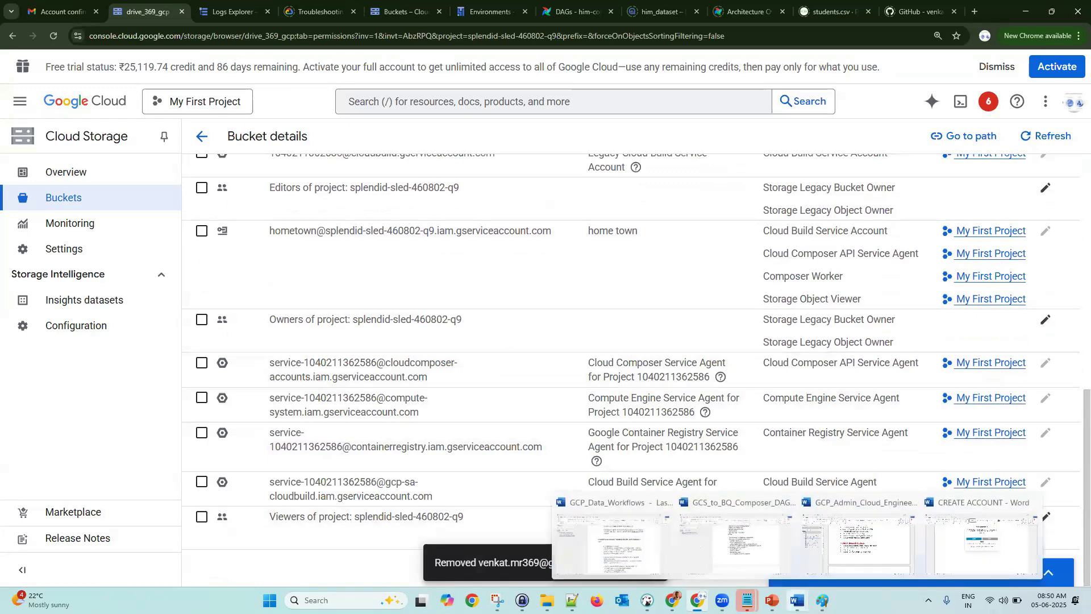
- Scroll the GCP_Admin_Cloud_Engineer_Course outline in Word down to Modules 6 and 7
{"action": "left_click", "coordinate": [859, 540]}
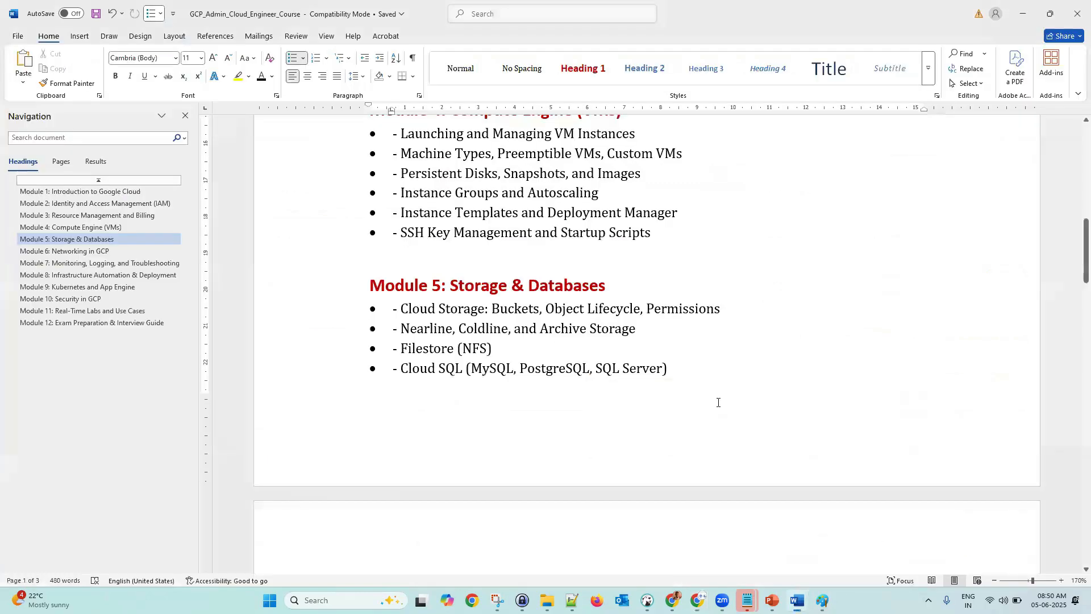
{"action": "scroll", "coordinate": [691, 426], "scroll_direction": "down", "scroll_amount": 3}
{"action": "scroll", "coordinate": [691, 426], "scroll_direction": "down", "scroll_amount": 3}
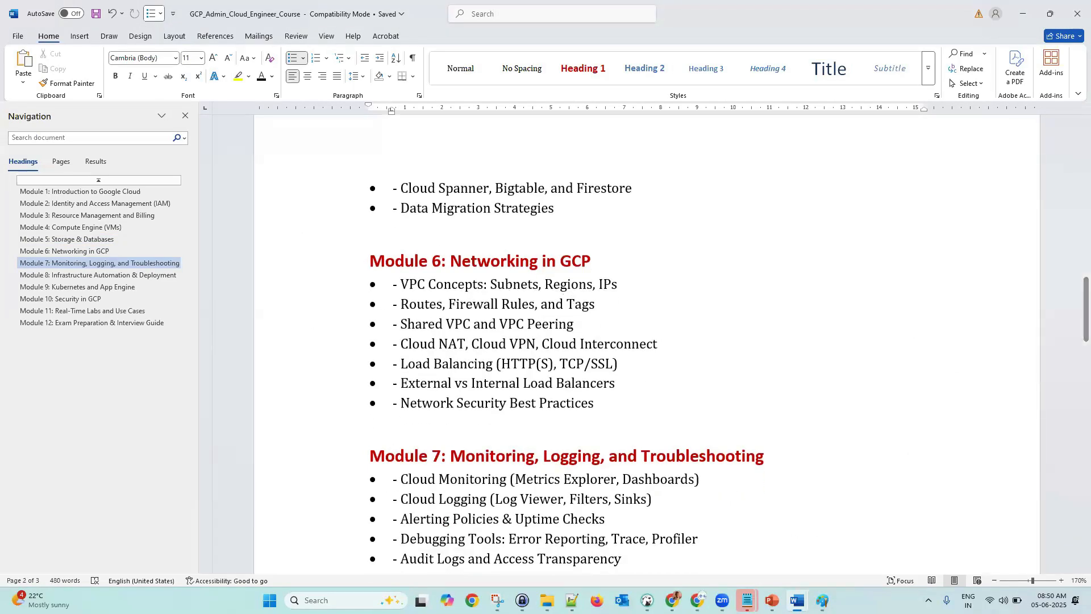
- Bring back the Untitled - Paint sketch comparing the on-prem Pfizer servers with GCP
{"action": "mouse_move", "coordinate": [822, 600]}
{"action": "left_click", "coordinate": [793, 554]}
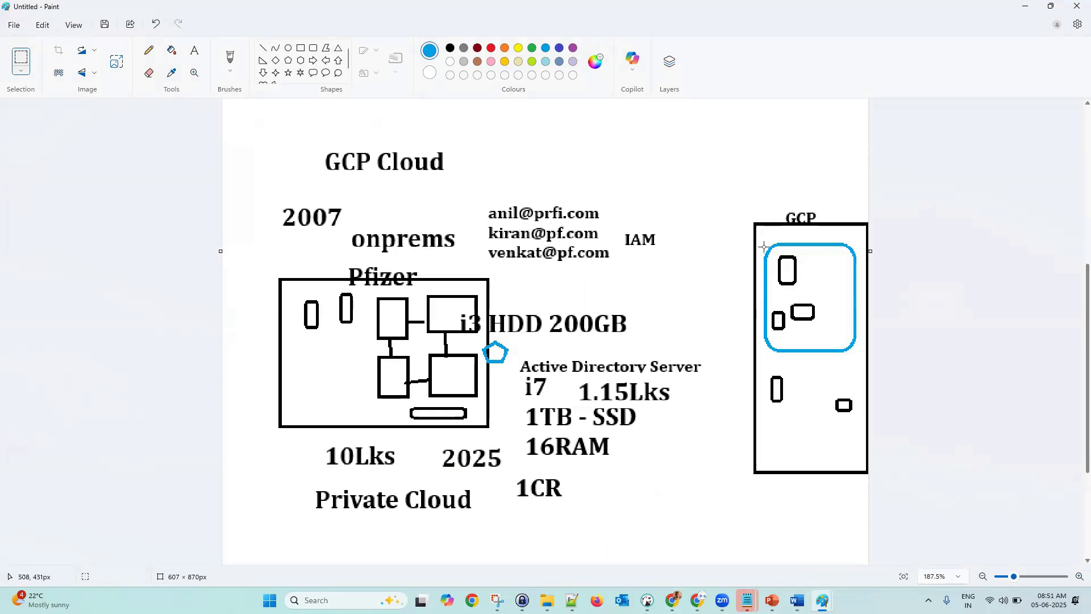
{"action": "left_click", "coordinate": [507, 105]}
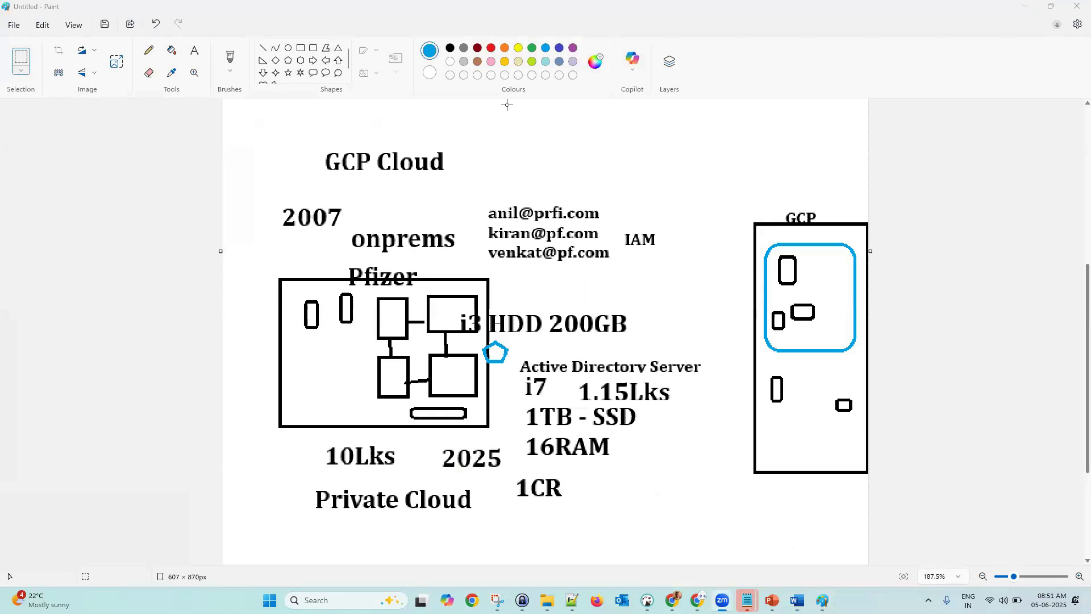
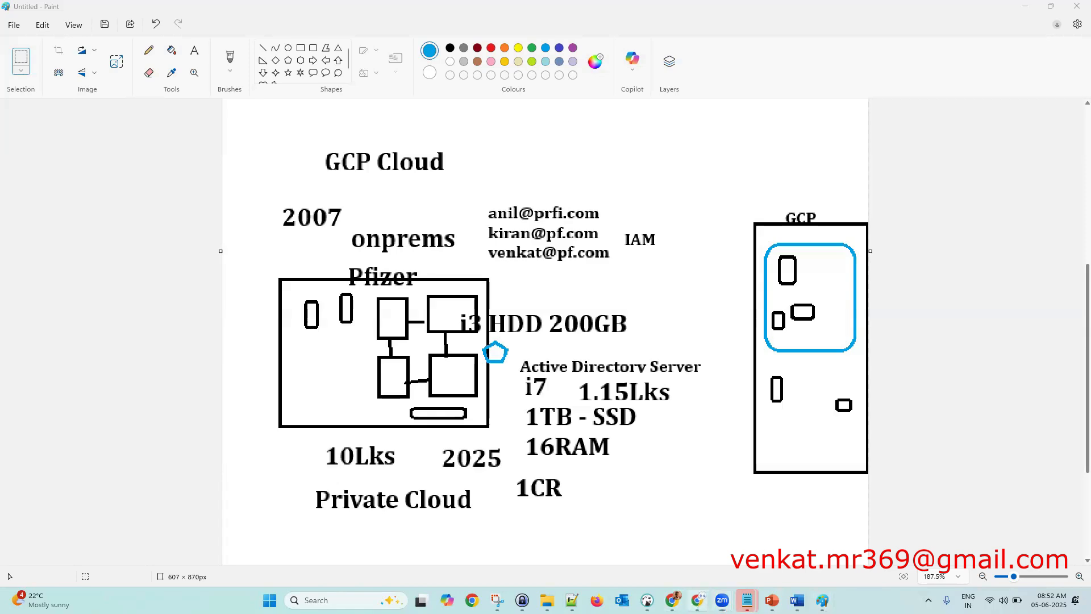
- Leave the Paint sketch and switch over to the Google Cloud console
{"action": "left_click", "coordinate": [697, 600]}
- Search the console for 'projects' and open Manage Resources under IAM & Admin
{"action": "left_click", "coordinate": [389, 111]}
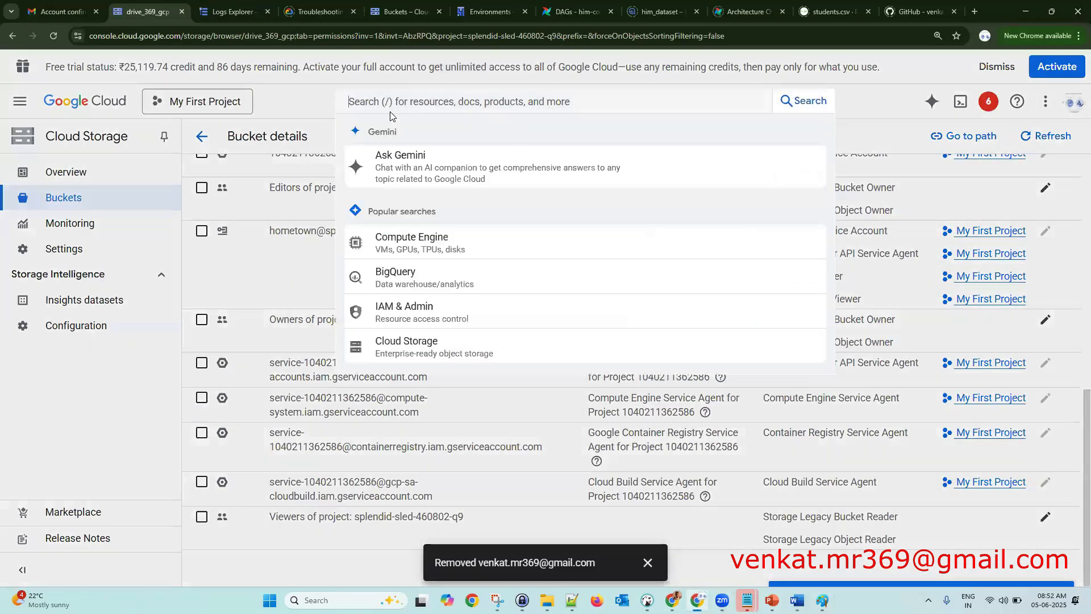
{"action": "type", "text": "pr"}
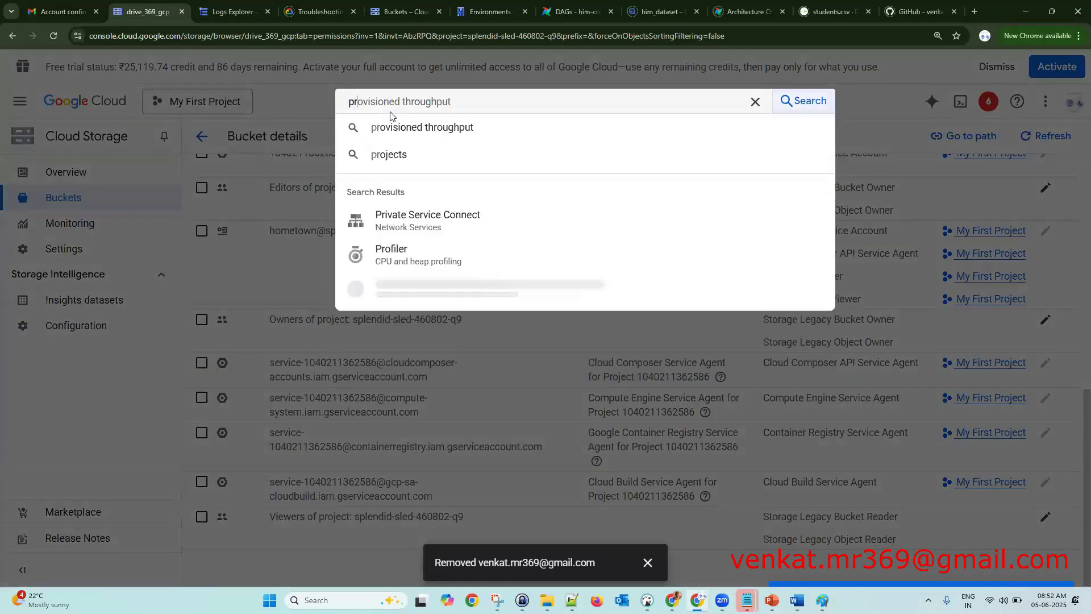
{"action": "type", "text": "oj"}
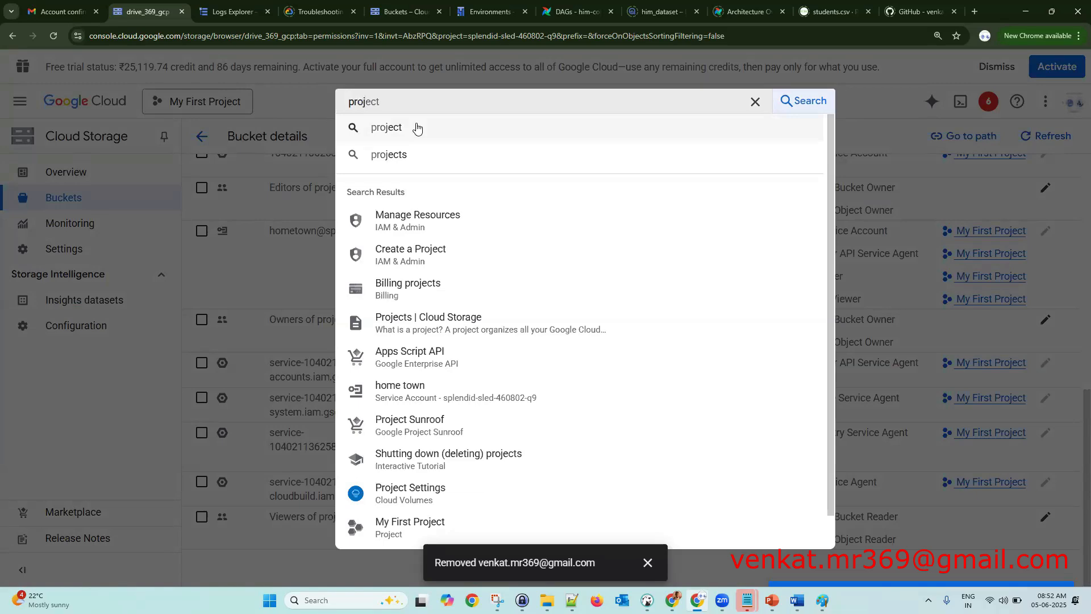
{"action": "key", "text": "BackSpace"}
{"action": "key", "text": "BackSpace"}
{"action": "key", "text": "BackSpace"}
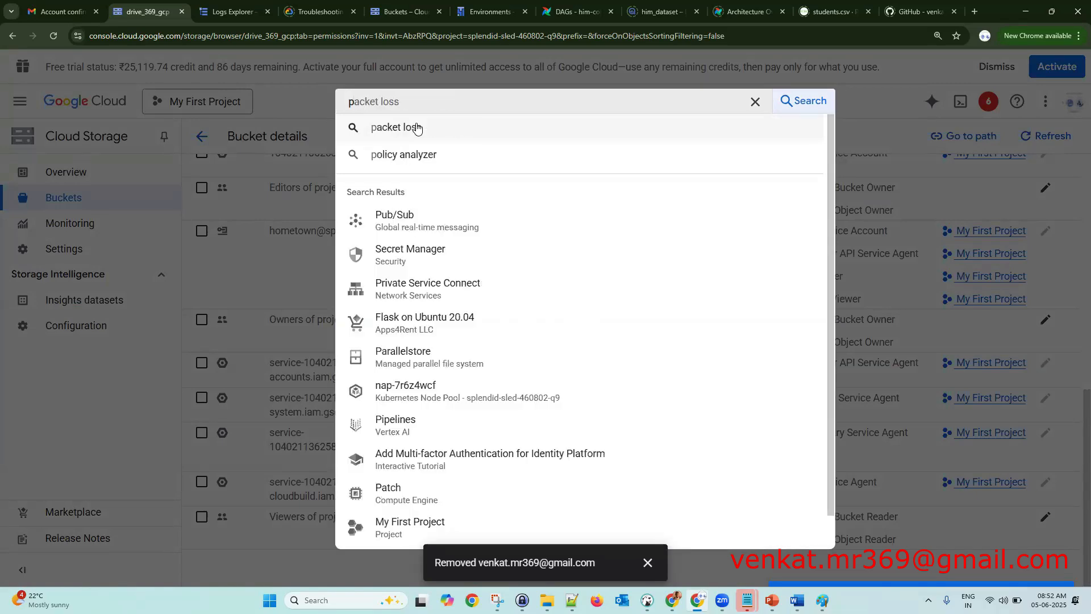
{"action": "key", "text": "BackSpace"}
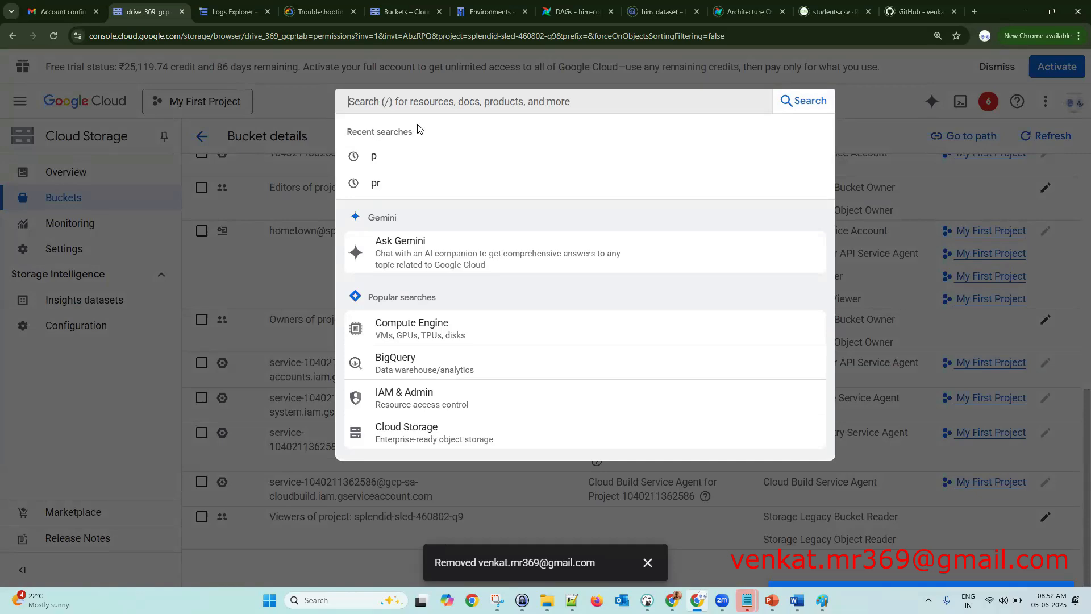
{"action": "type", "text": "pr"}
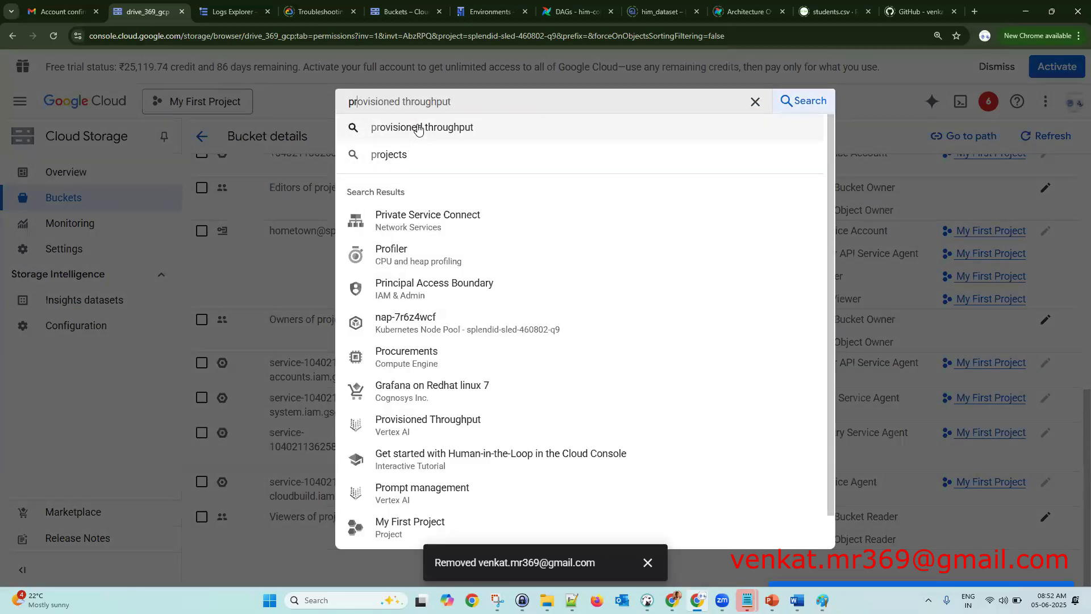
{"action": "type", "text": "oject"}
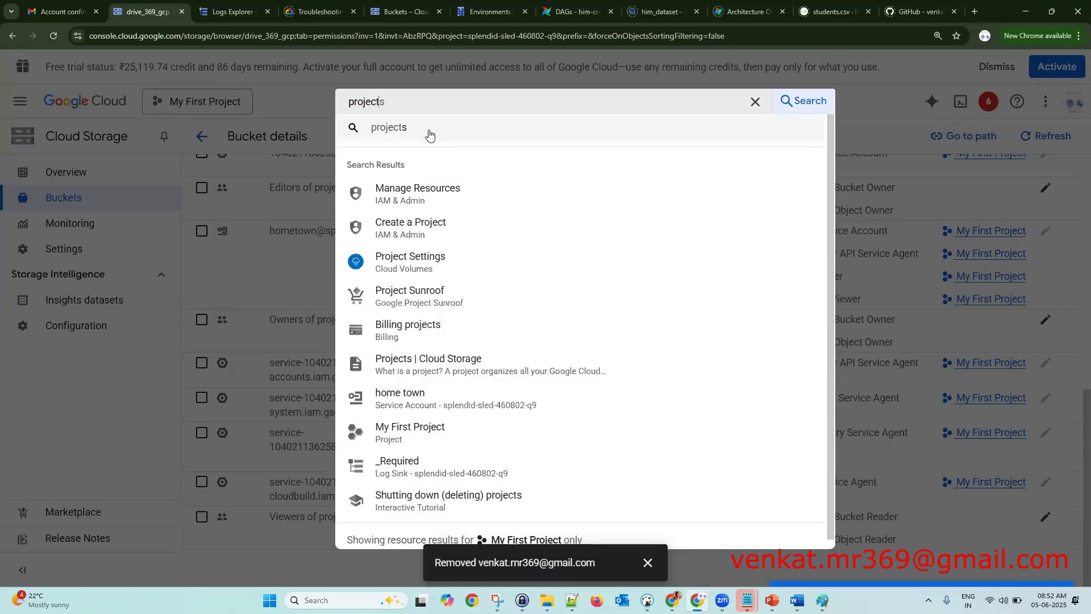
{"action": "type", "text": "s"}
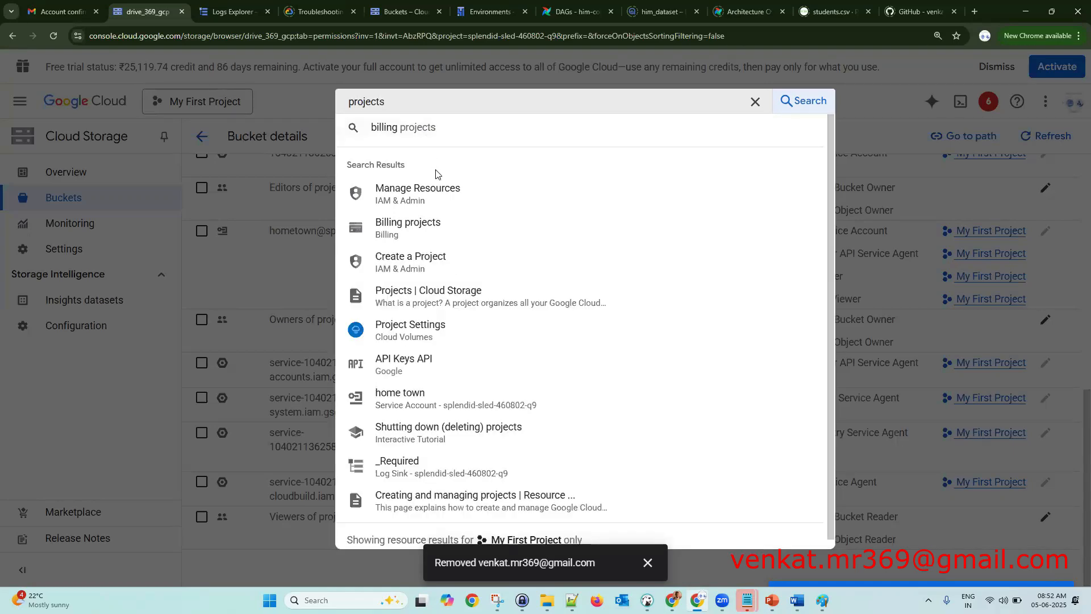
{"action": "left_click", "coordinate": [434, 188]}
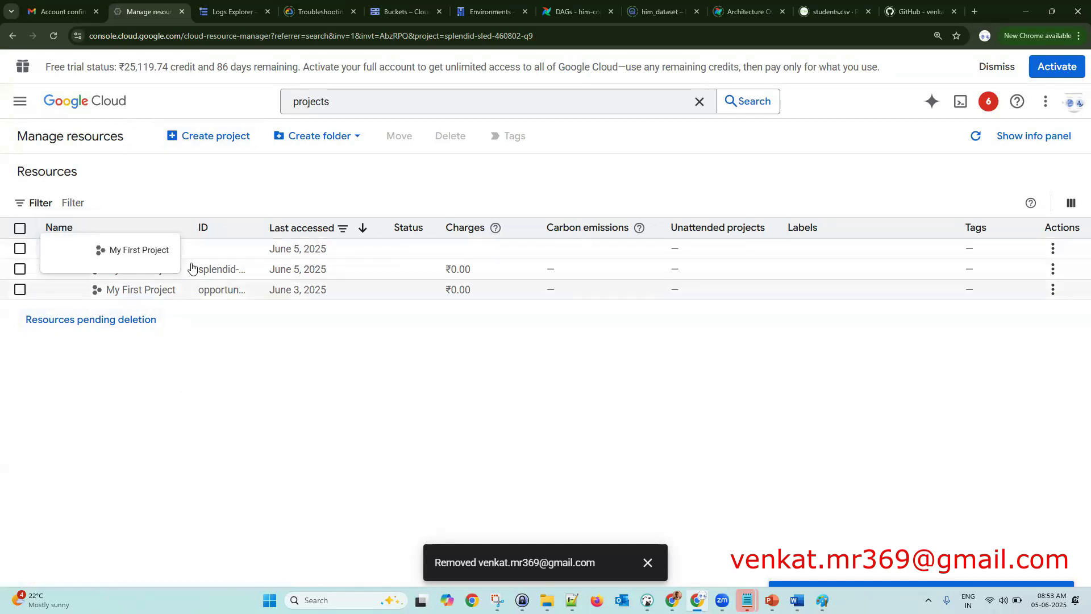
- Begin a project named morning-batch, then abandon that first form
{"action": "left_click", "coordinate": [240, 144]}
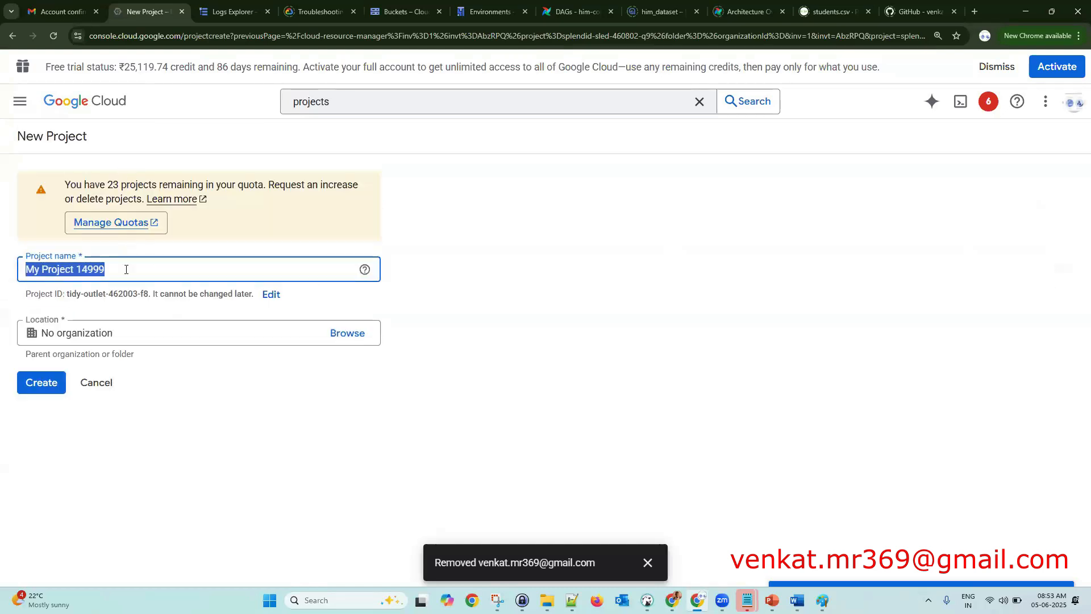
{"action": "left_click_drag", "start_coordinate": [122, 272], "coordinate": [19, 274]}
{"action": "type", "text": "morning-batch"}
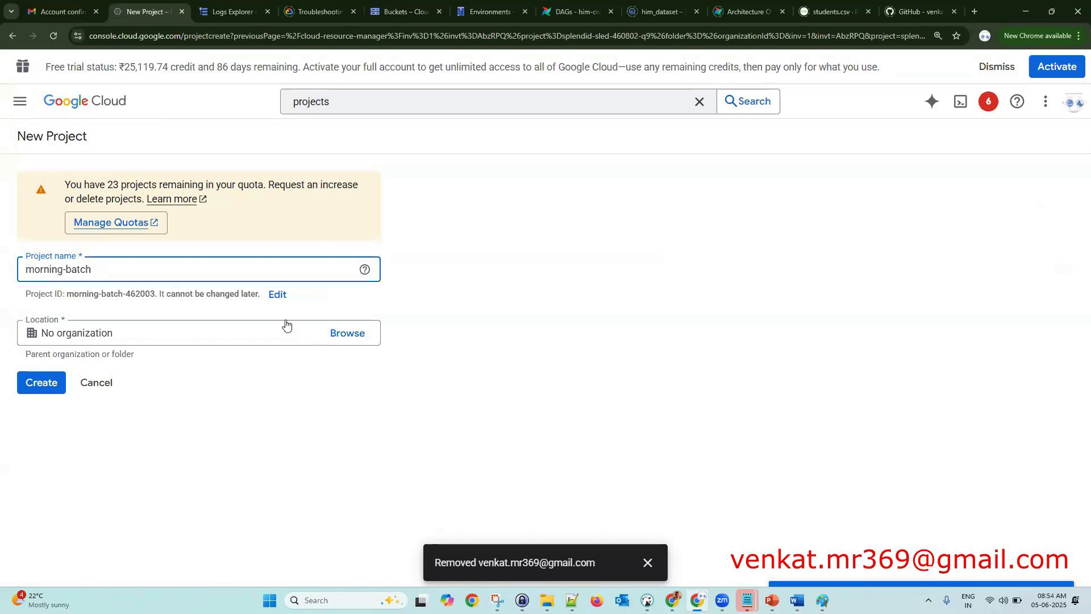
{"action": "left_click", "coordinate": [284, 300]}
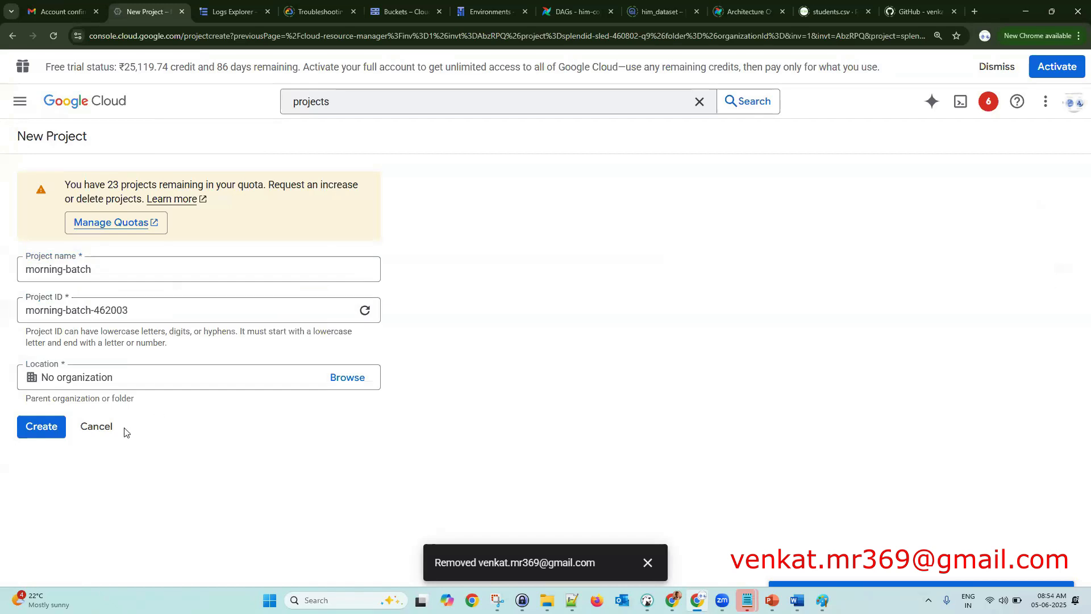
{"action": "left_click", "coordinate": [98, 427]}
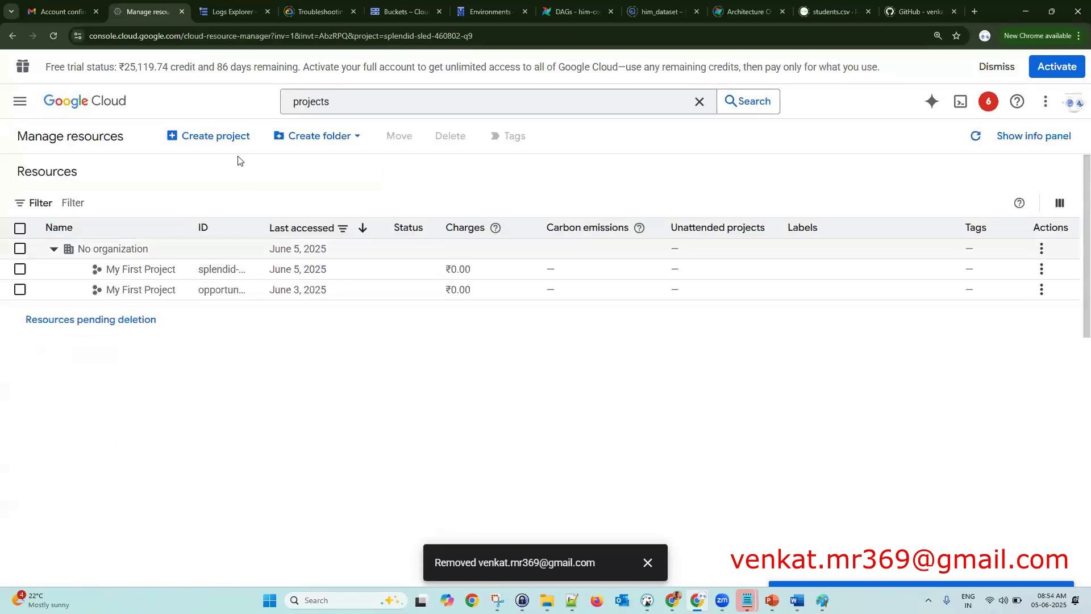
- Start a fresh new project and name it morning-batch
{"action": "left_click", "coordinate": [231, 137]}
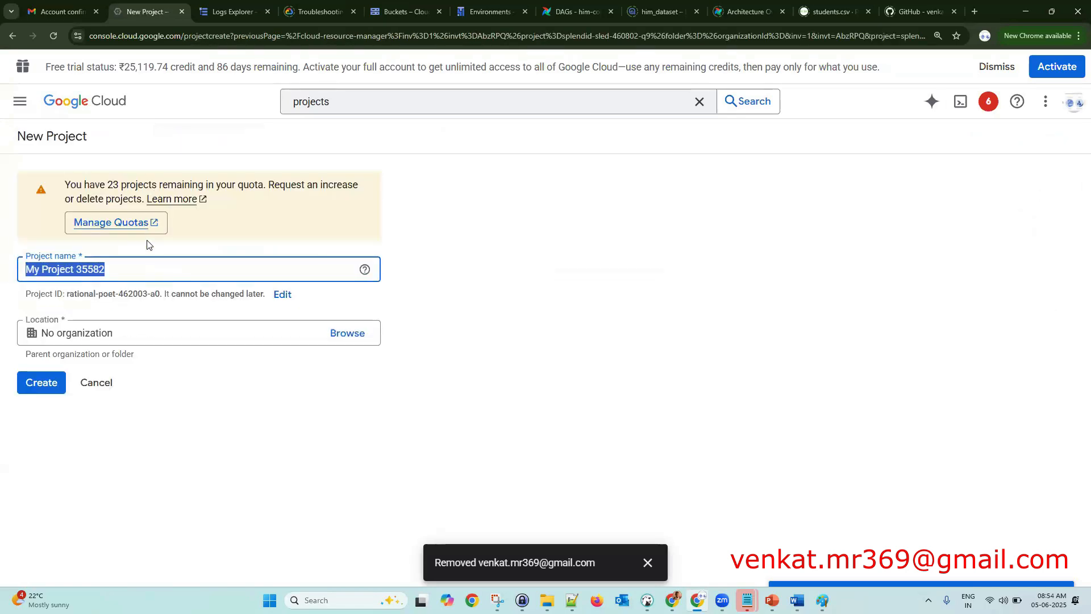
{"action": "left_click", "coordinate": [120, 270]}
{"action": "left_click_drag", "start_coordinate": [121, 269], "coordinate": [15, 269]}
{"action": "type", "text": "morni"}
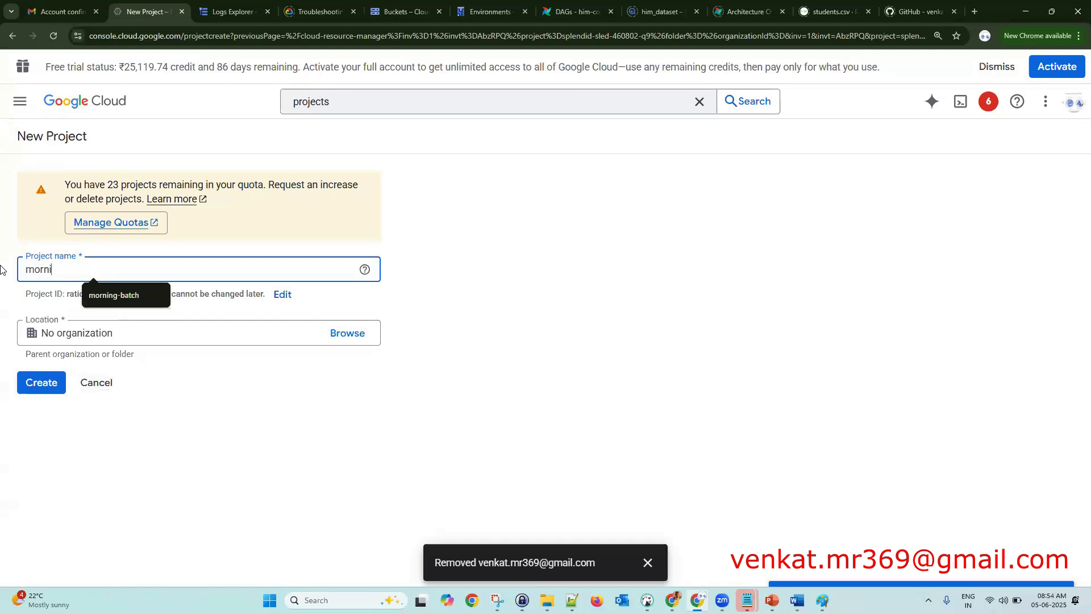
{"action": "key", "text": "Down"}
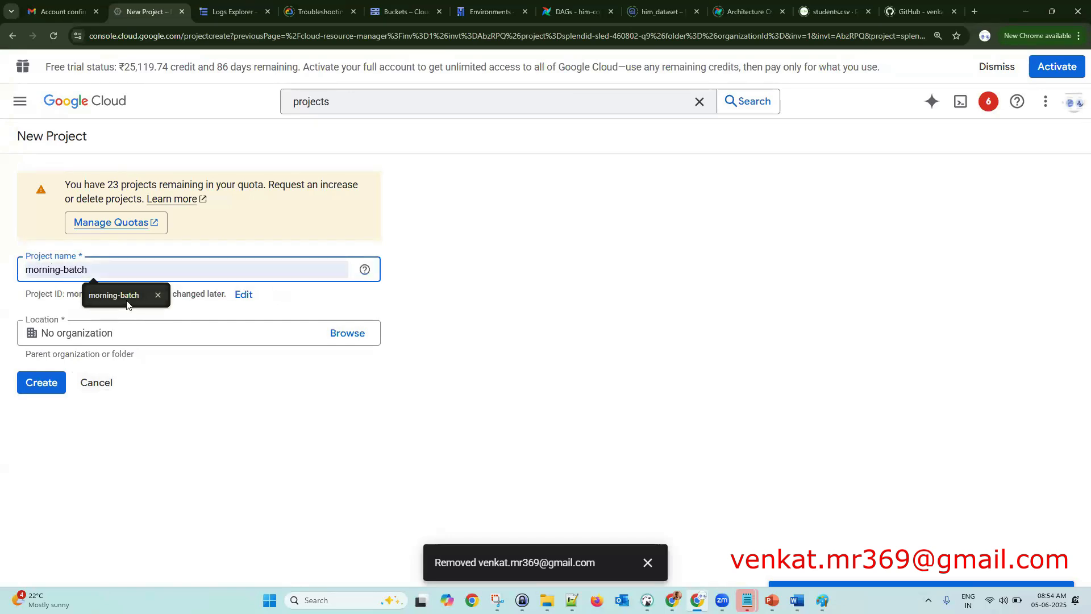
{"action": "left_click", "coordinate": [134, 305]}
{"action": "left_click", "coordinate": [54, 384]}
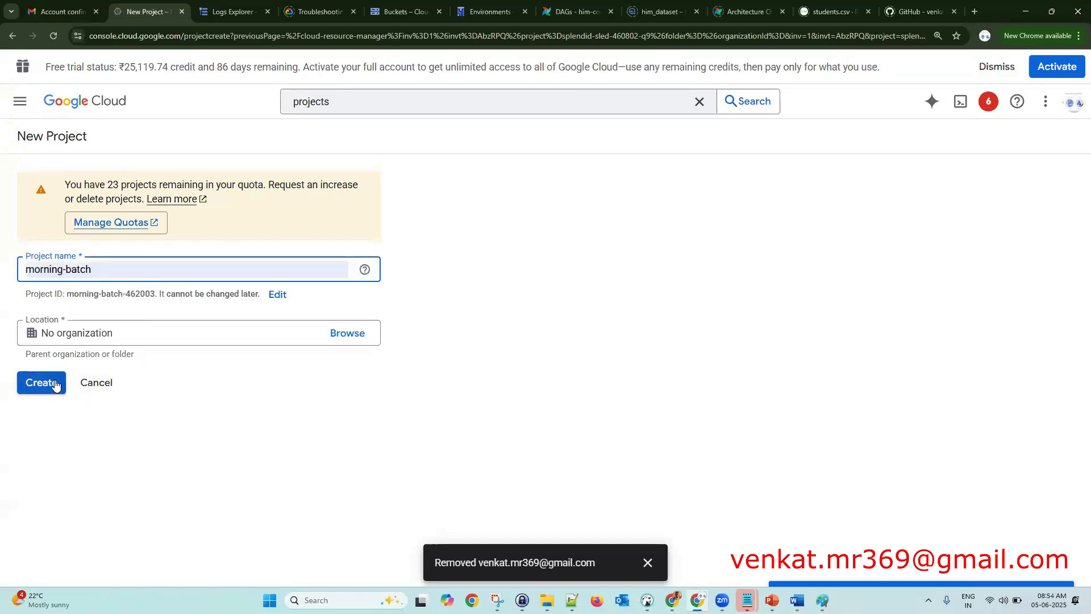
- Make the project ID editable and replace its numeric suffix with 123
{"action": "left_click_drag", "start_coordinate": [67, 294], "coordinate": [258, 292]}
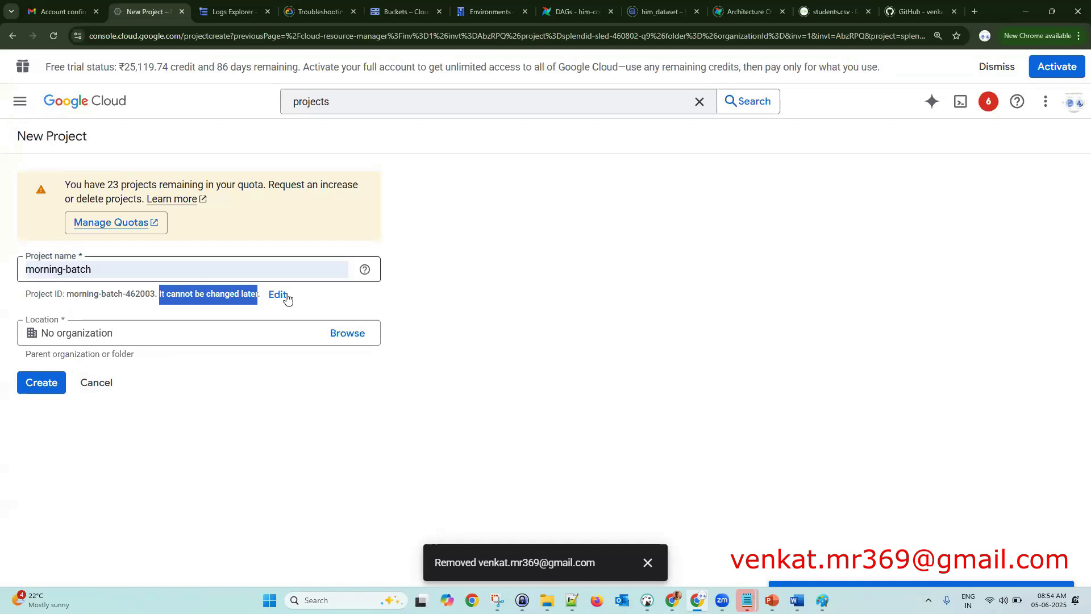
{"action": "left_click", "coordinate": [285, 295]}
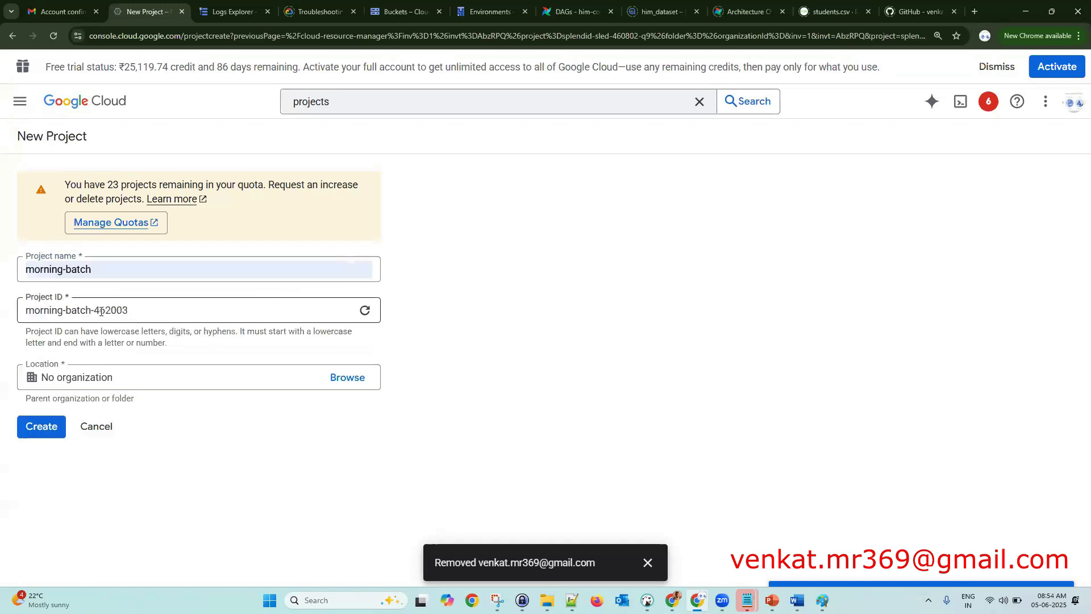
{"action": "left_click_drag", "start_coordinate": [94, 310], "coordinate": [162, 312]}
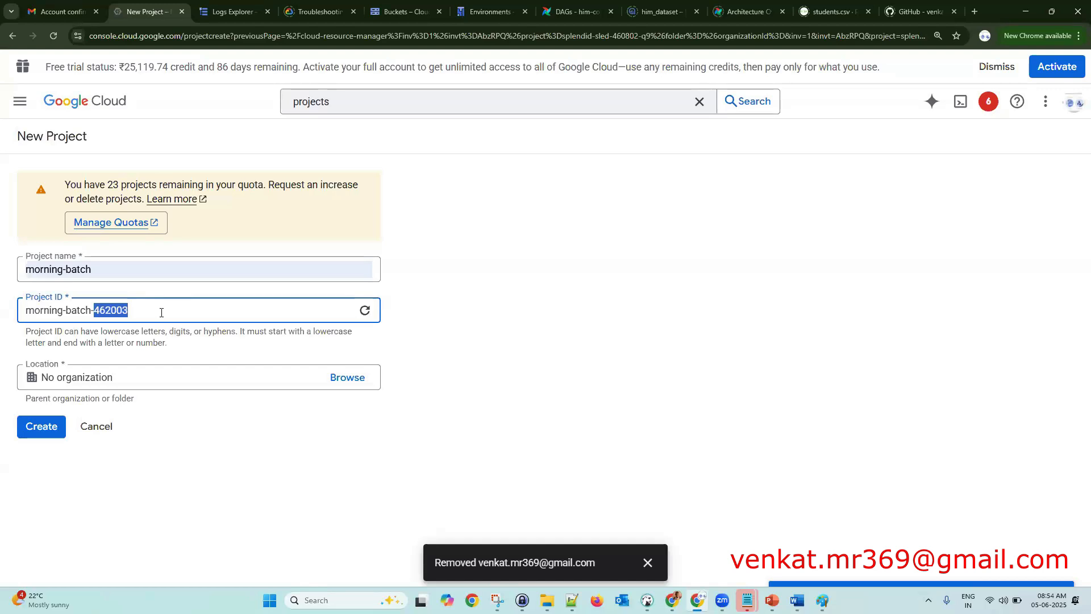
{"action": "type", "text": "123"}
{"action": "left_click", "coordinate": [170, 429]}
- Change the project ID to morning-batch-8am and create the project
{"action": "left_click", "coordinate": [56, 436]}
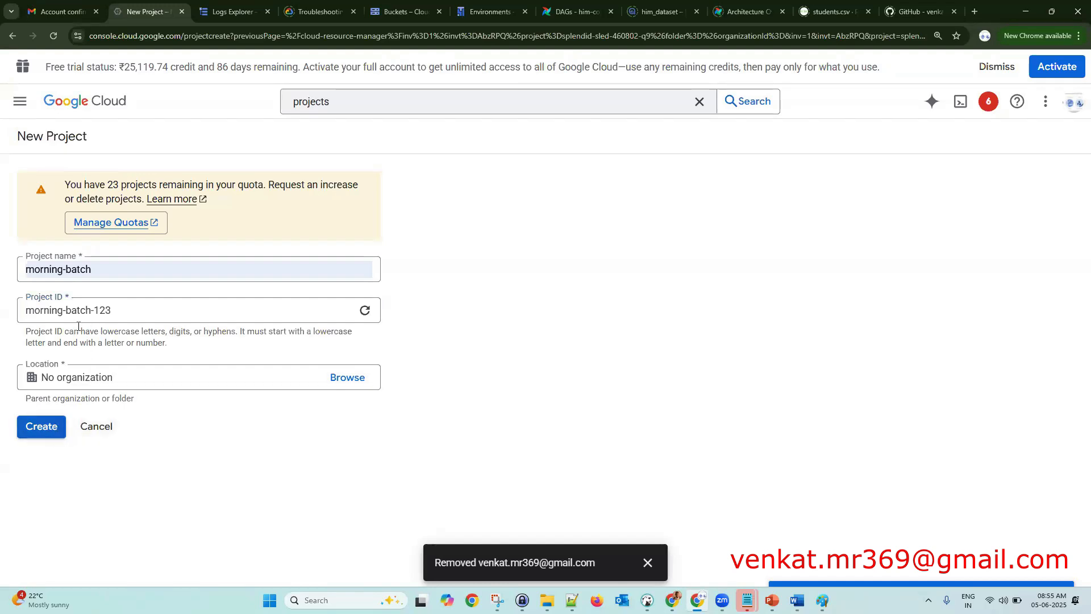
{"action": "left_click_drag", "start_coordinate": [93, 310], "coordinate": [192, 310]}
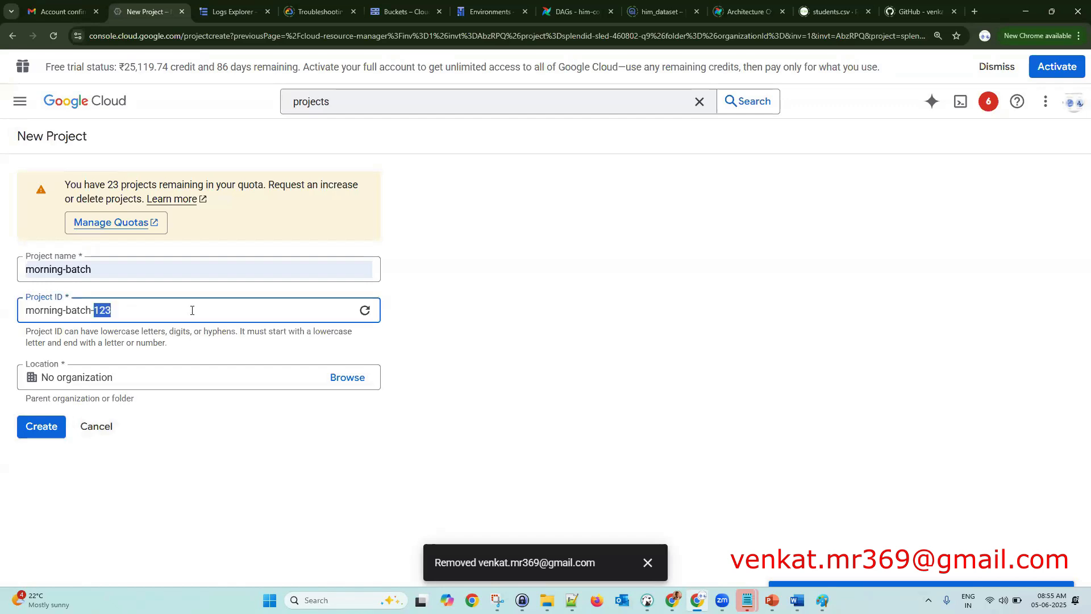
{"action": "type", "text": "8"}
{"action": "key", "text": "BackSpace"}
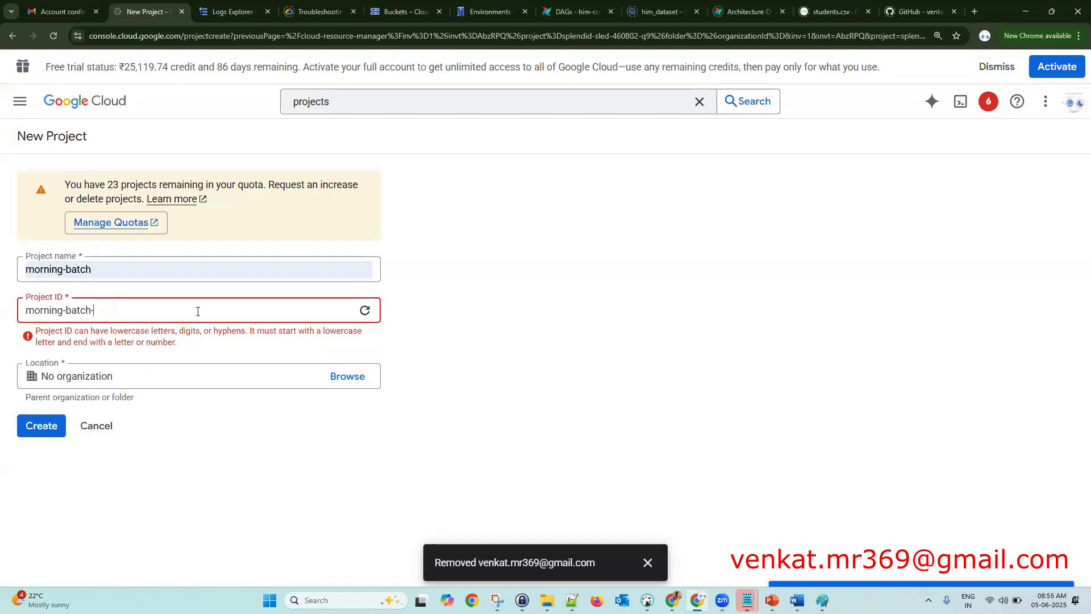
{"action": "type", "text": "8am"}
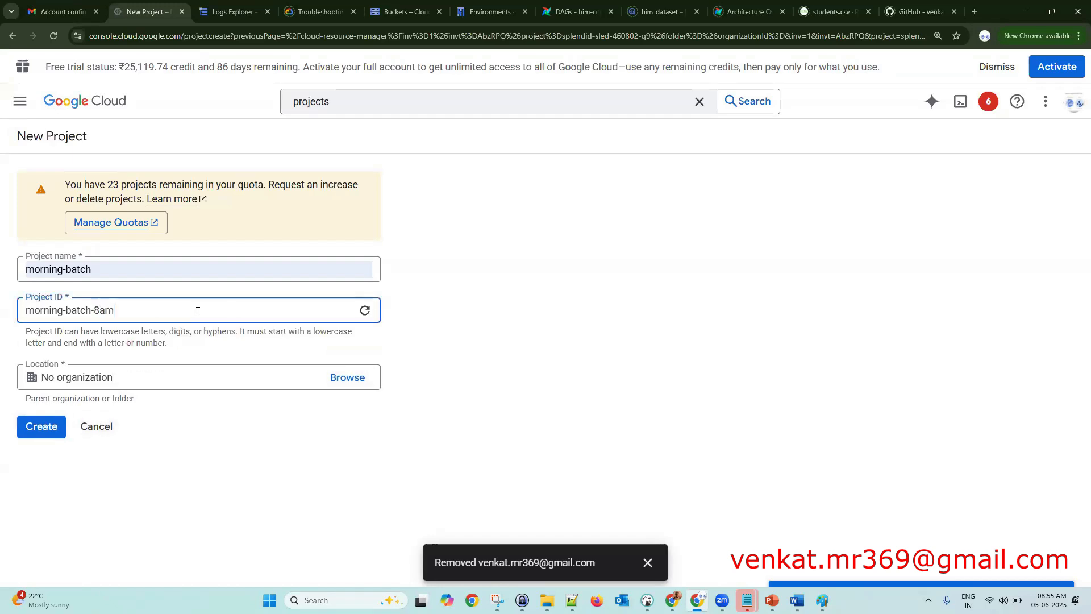
{"action": "left_click", "coordinate": [221, 453]}
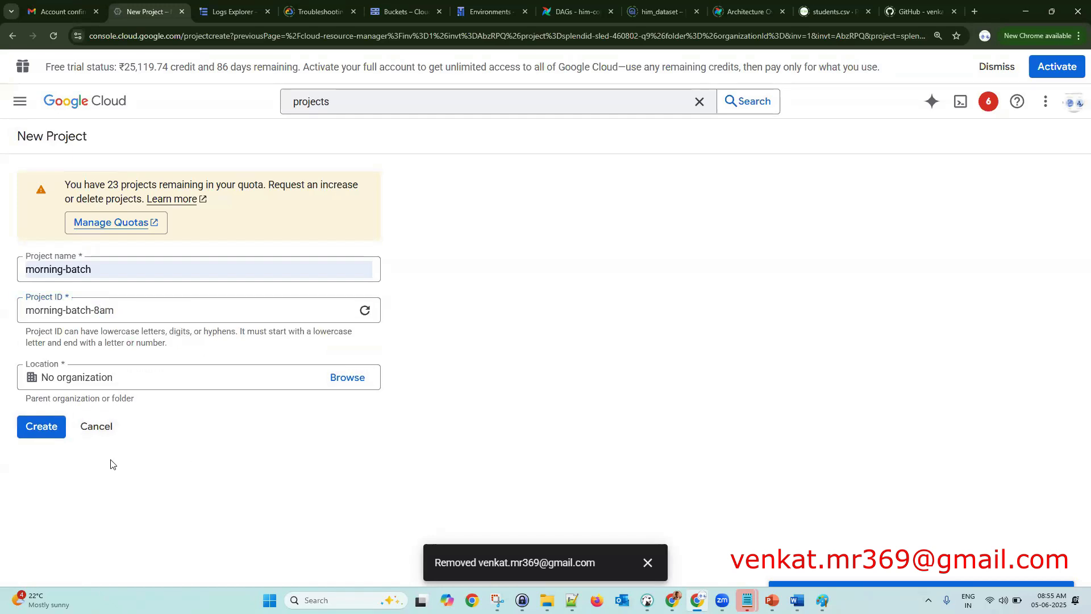
{"action": "left_click", "coordinate": [57, 437]}
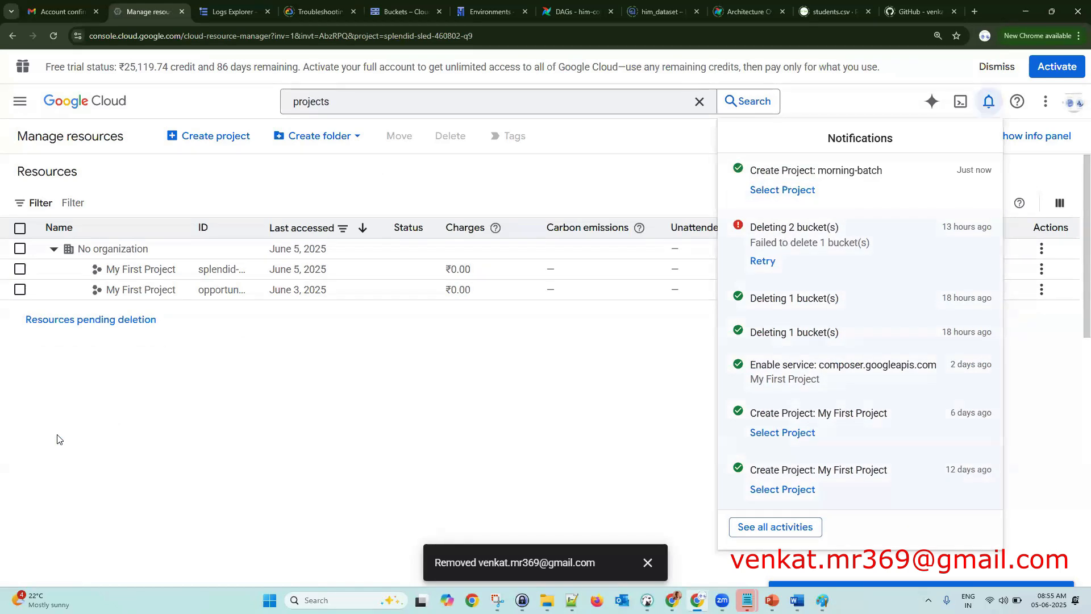
- Reach the VM instances page via search, close the tutorial panel, and start a new instance
{"action": "left_click", "coordinate": [227, 414]}
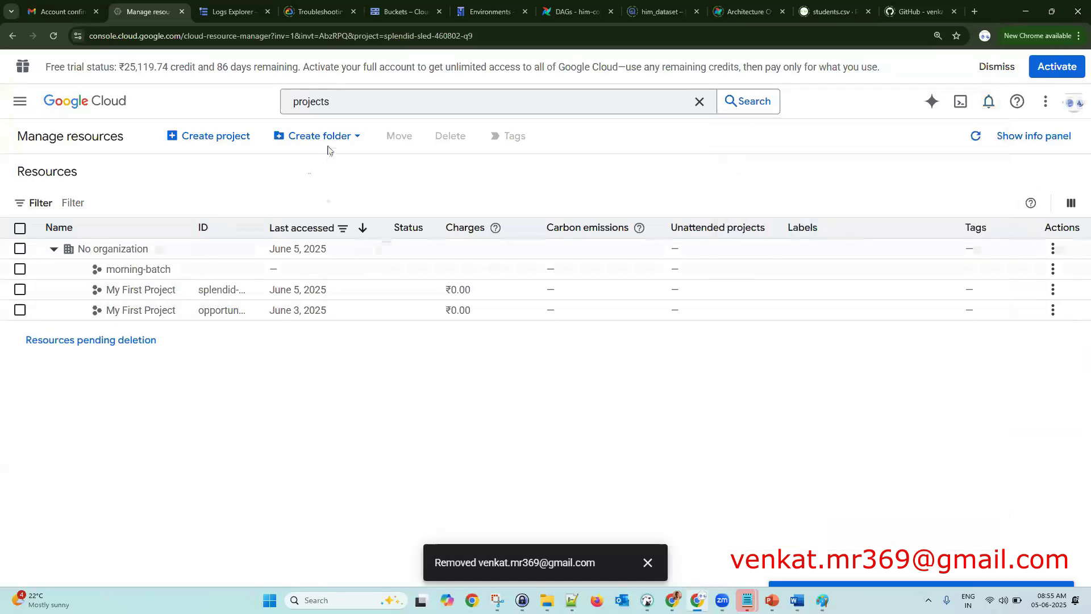
{"action": "left_click", "coordinate": [337, 103]}
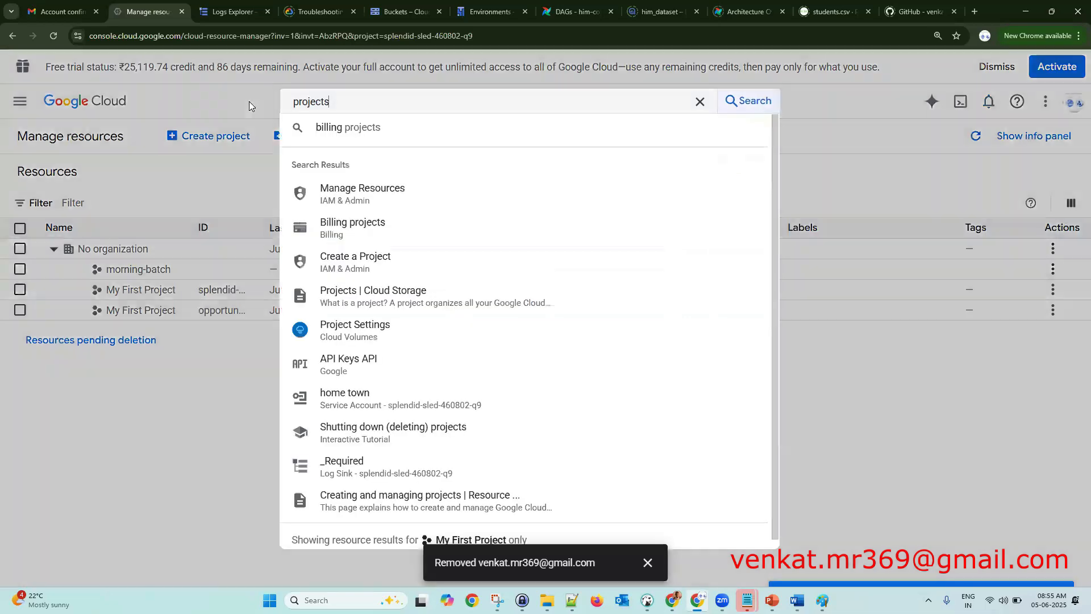
{"action": "type", "text": "vision"}
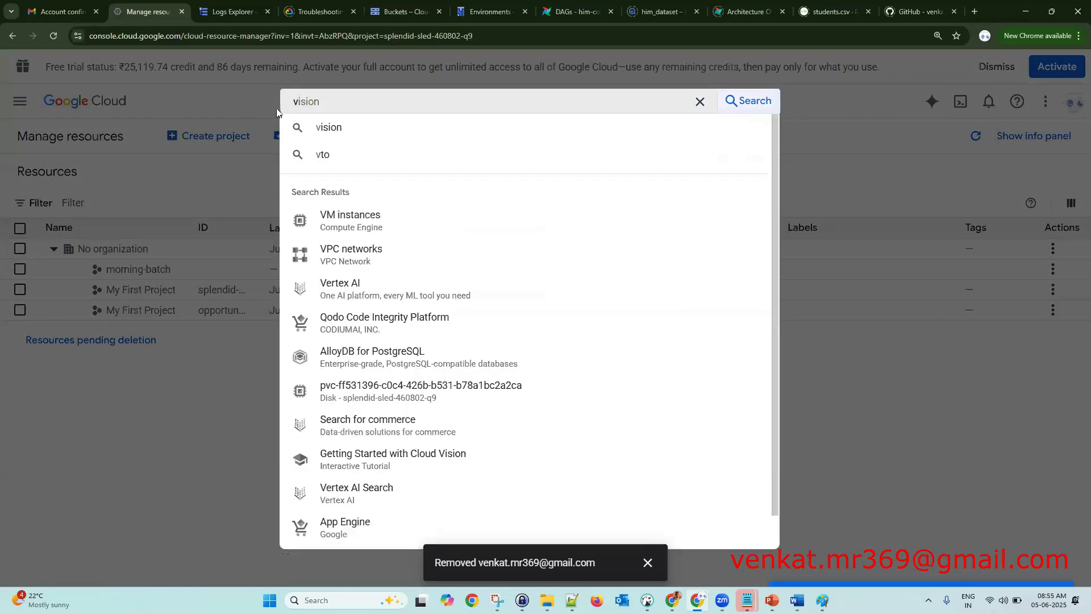
{"action": "left_click", "coordinate": [339, 224]}
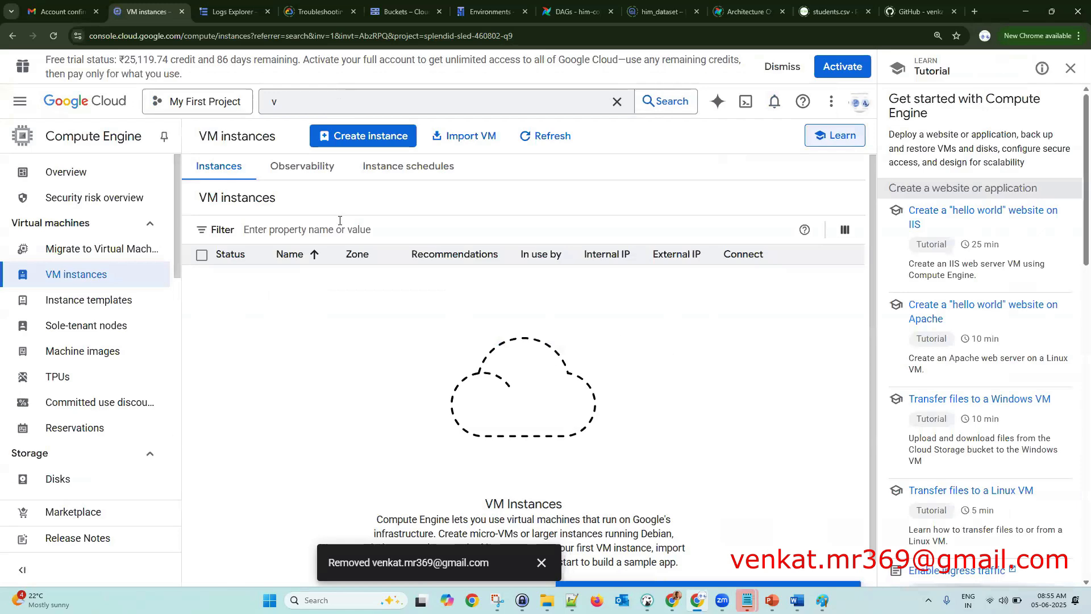
{"action": "left_click", "coordinate": [1070, 68]}
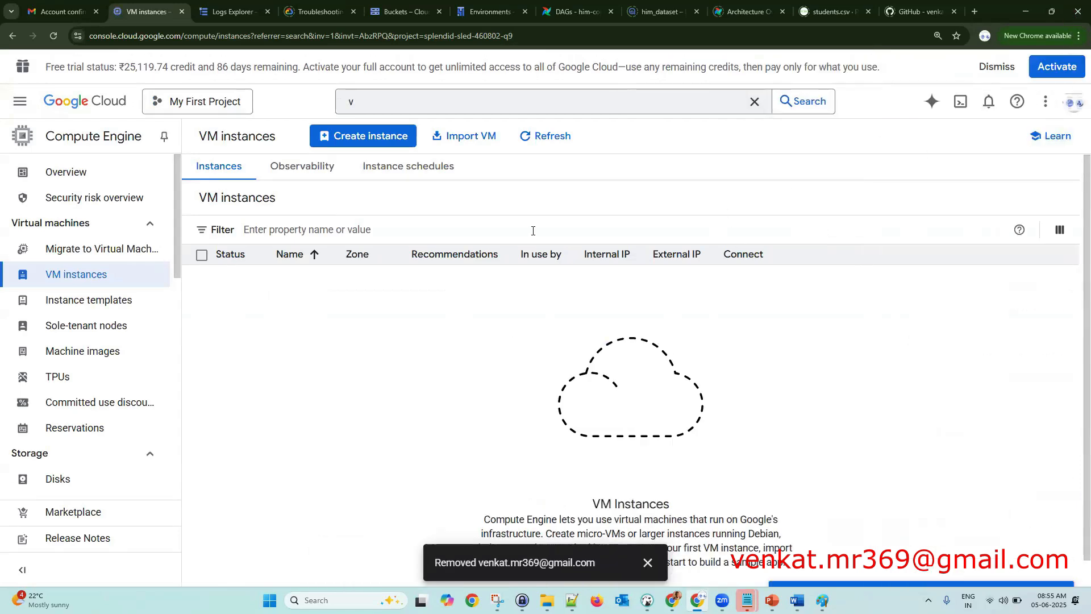
{"action": "left_click", "coordinate": [394, 145]}
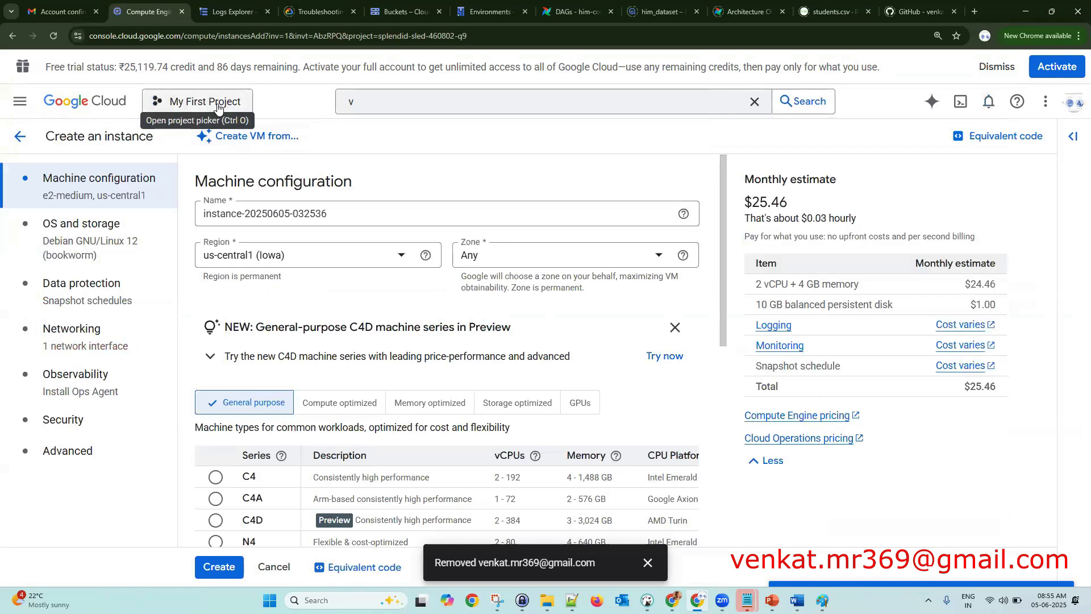
- Switch to the morning-batch project and enable the Compute Engine API, reloading and retrying once
{"action": "left_click", "coordinate": [217, 105]}
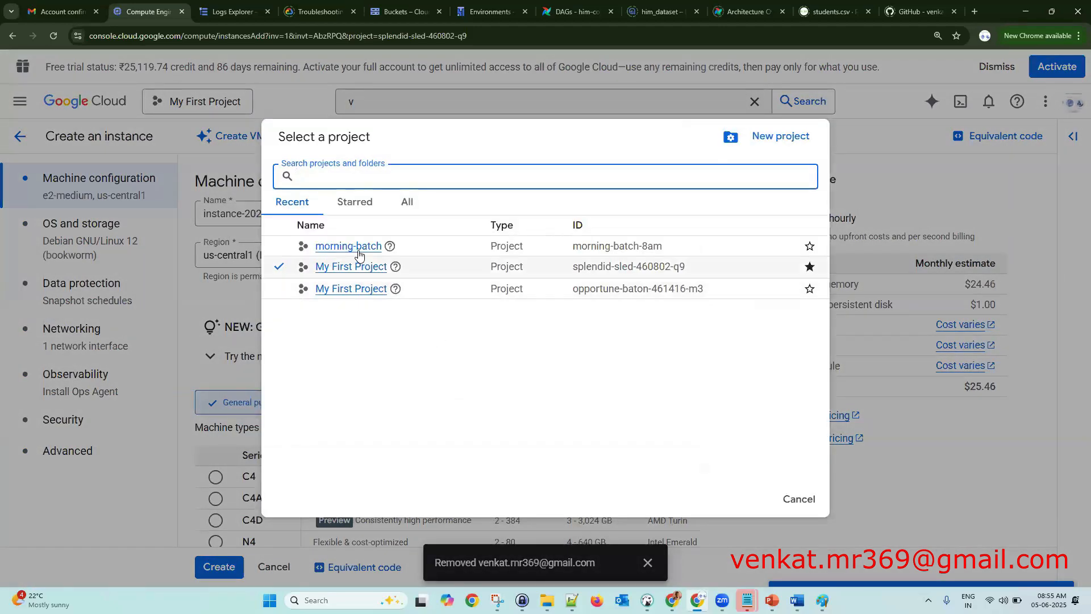
{"action": "left_click", "coordinate": [357, 247]}
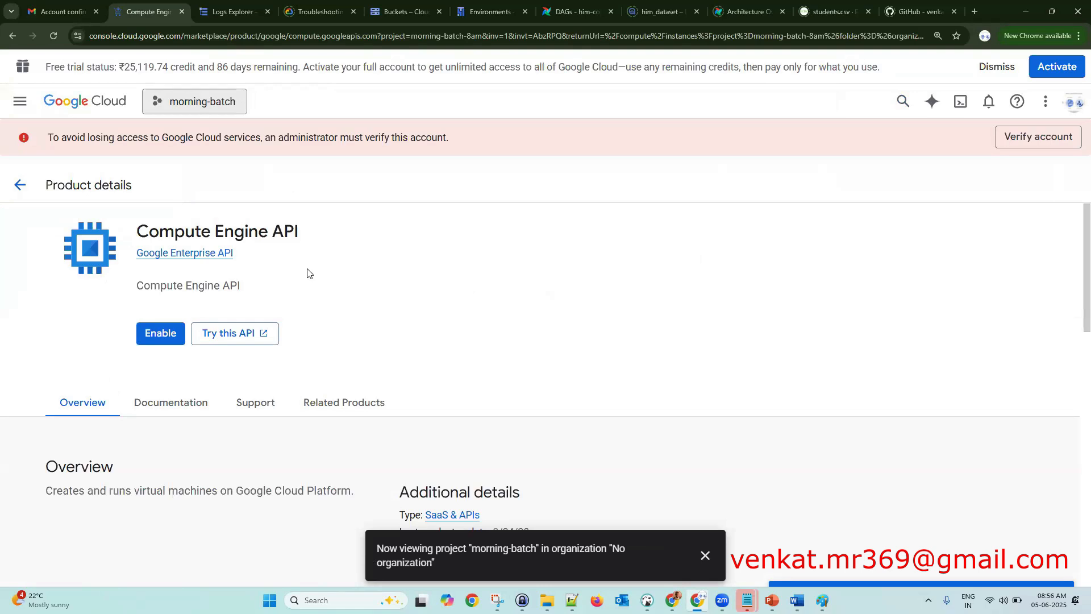
{"action": "left_click_drag", "start_coordinate": [299, 232], "coordinate": [276, 231]}
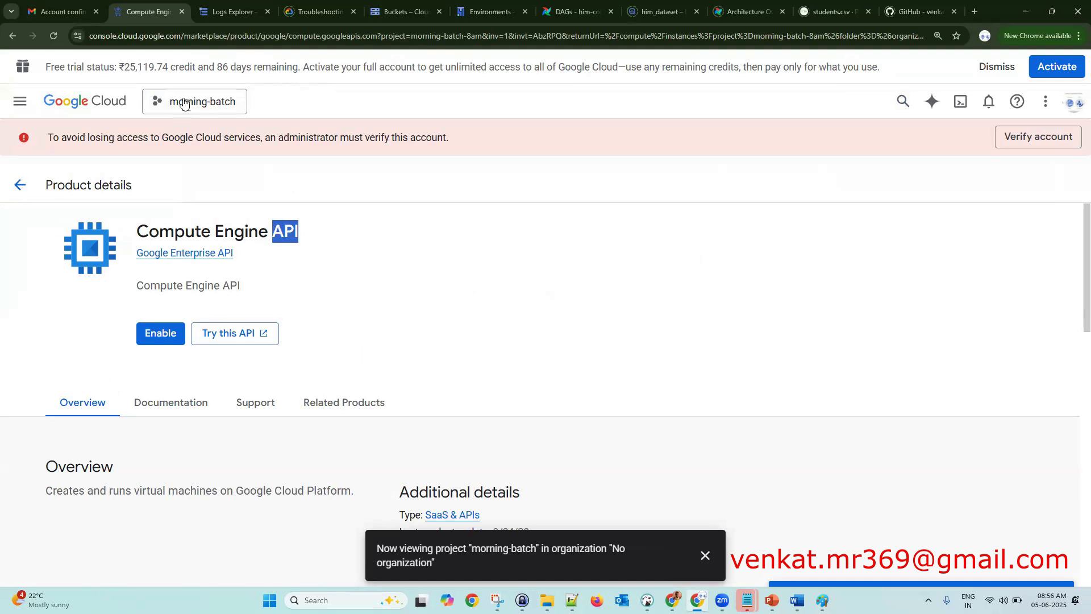
{"action": "left_click", "coordinate": [161, 334]}
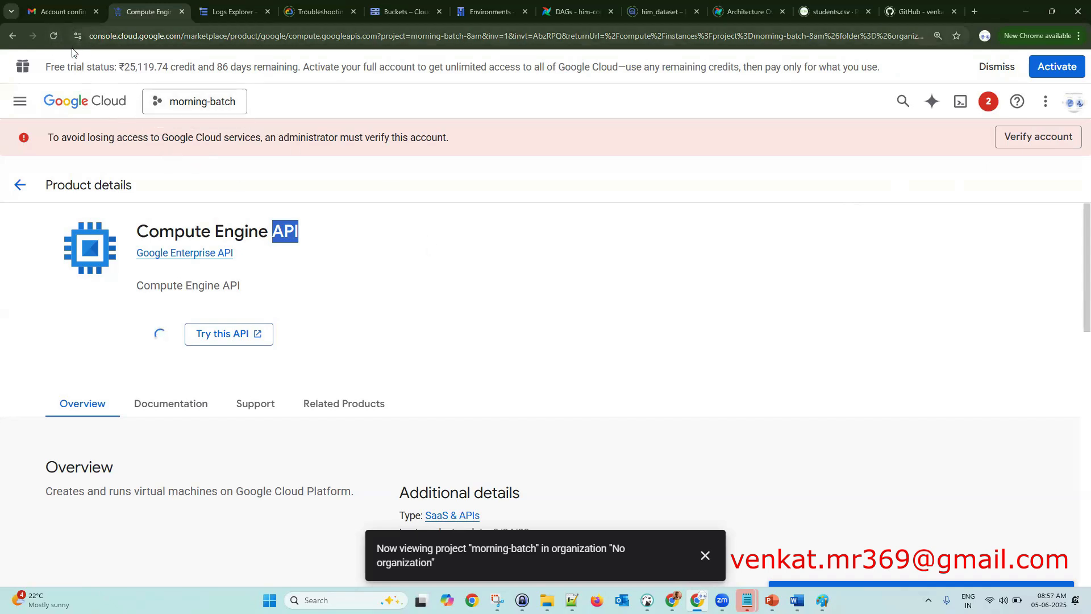
{"action": "left_click", "coordinate": [54, 36]}
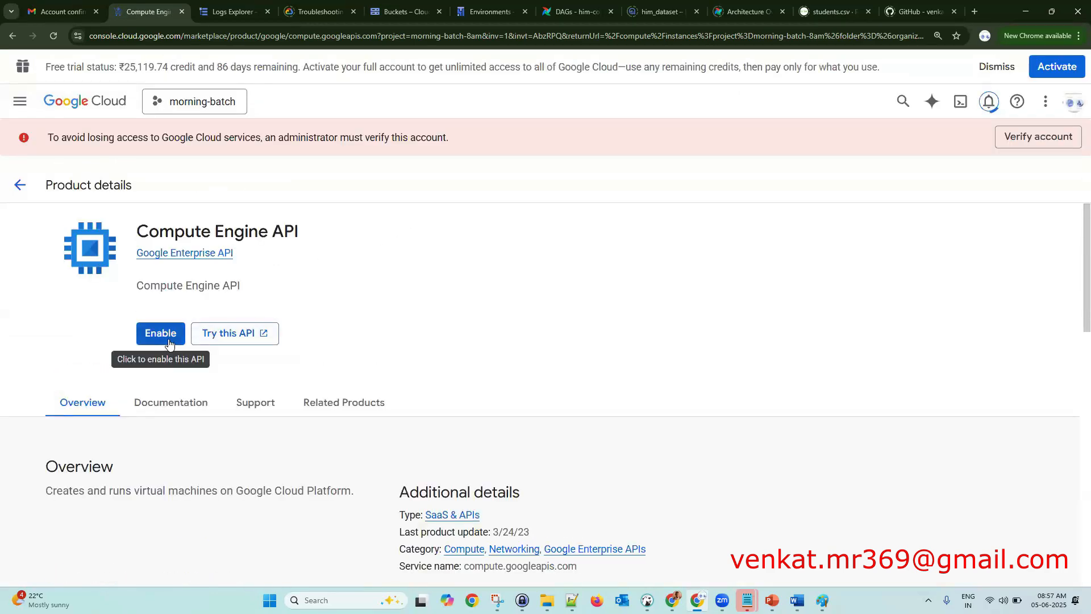
{"action": "left_click", "coordinate": [161, 333]}
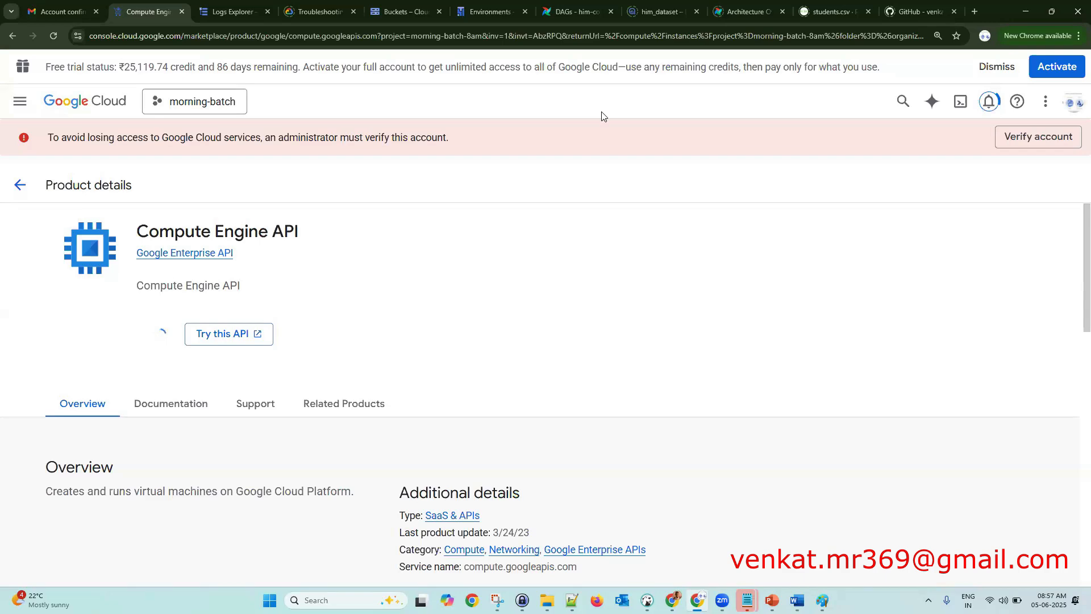
- In the GCP_HandyGuide, jump to Chapter 11 and scroll up to the BigQuery gcloud commands
{"action": "key", "text": "alt+Tab"}
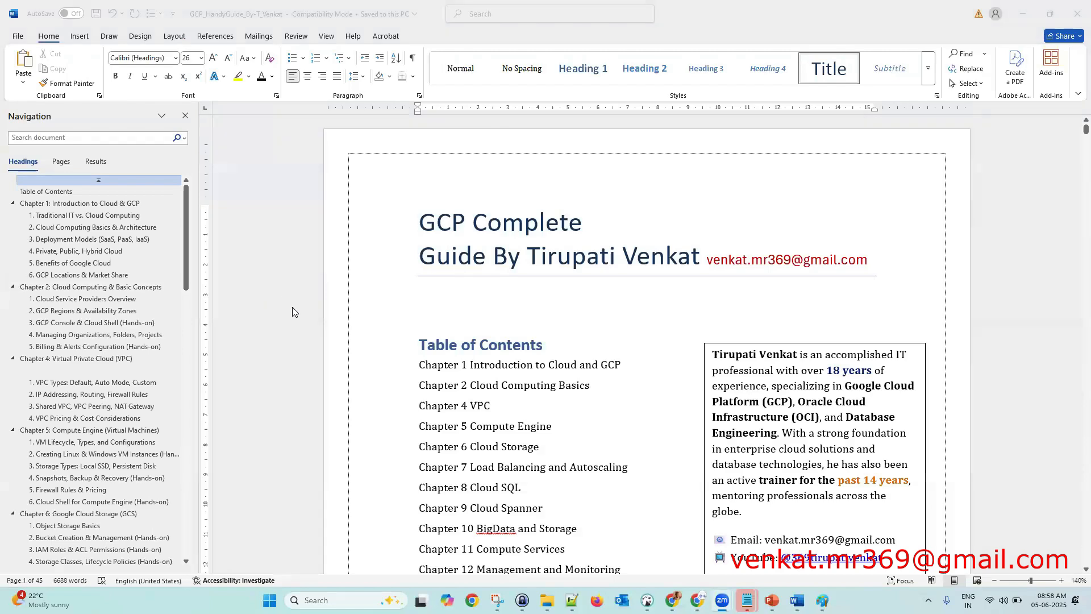
{"action": "scroll", "coordinate": [436, 331], "scroll_direction": "down", "scroll_amount": 5}
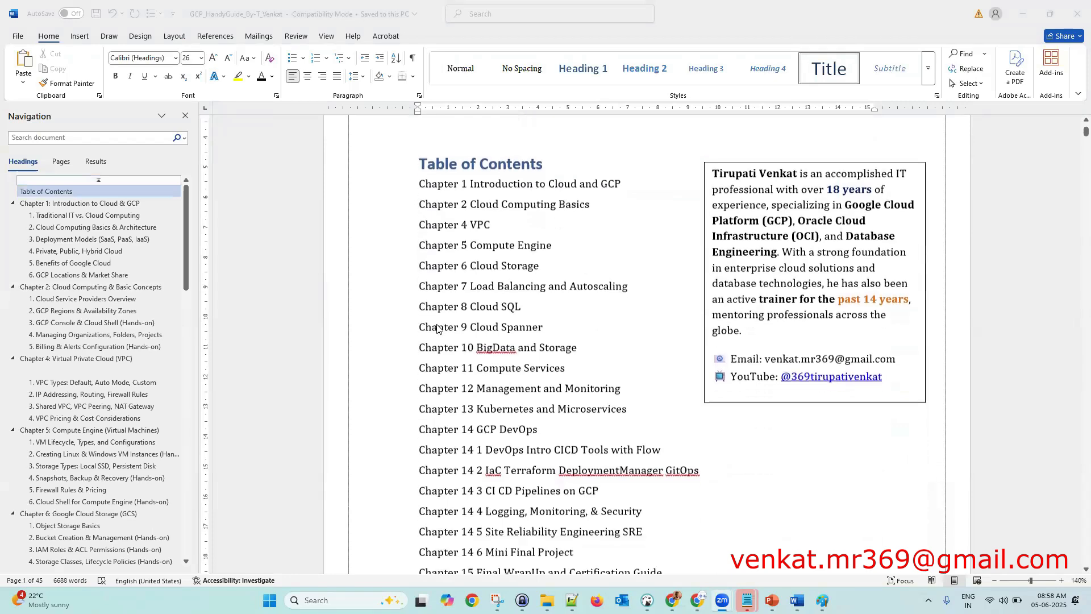
{"action": "scroll", "coordinate": [436, 329], "scroll_direction": "up", "scroll_amount": 2}
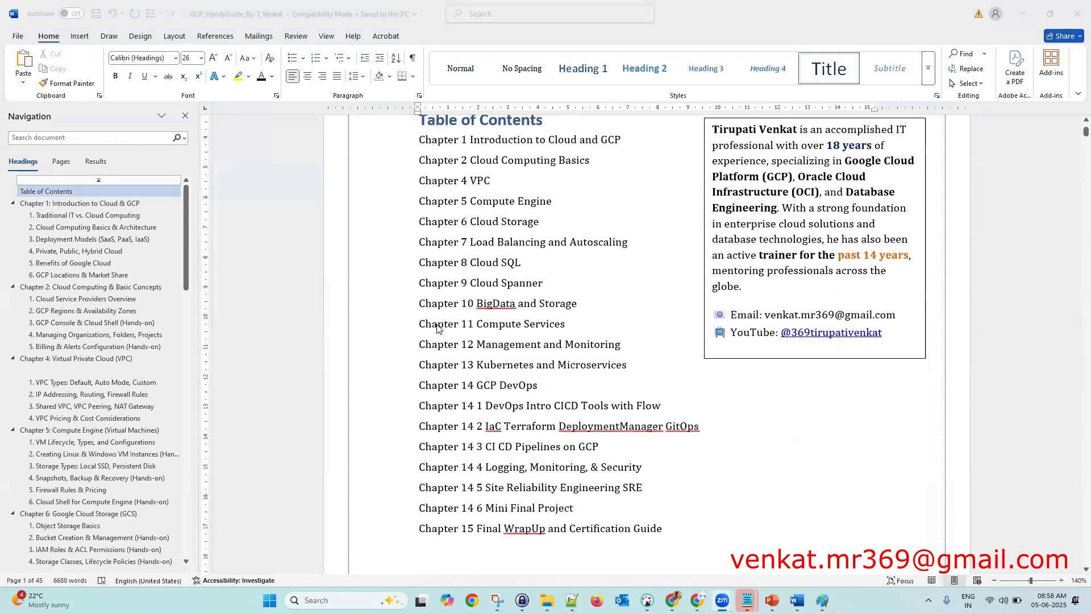
{"action": "scroll", "coordinate": [409, 325], "scroll_direction": "down", "scroll_amount": 2}
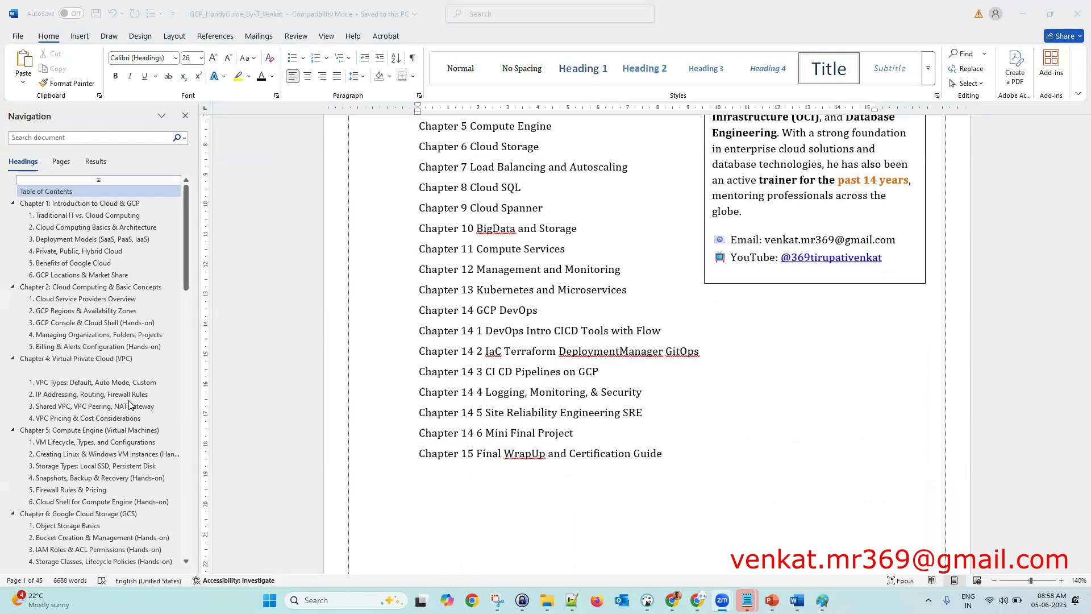
{"action": "scroll", "coordinate": [134, 405], "scroll_direction": "down", "scroll_amount": 6}
{"action": "scroll", "coordinate": [134, 401], "scroll_direction": "down", "scroll_amount": 7}
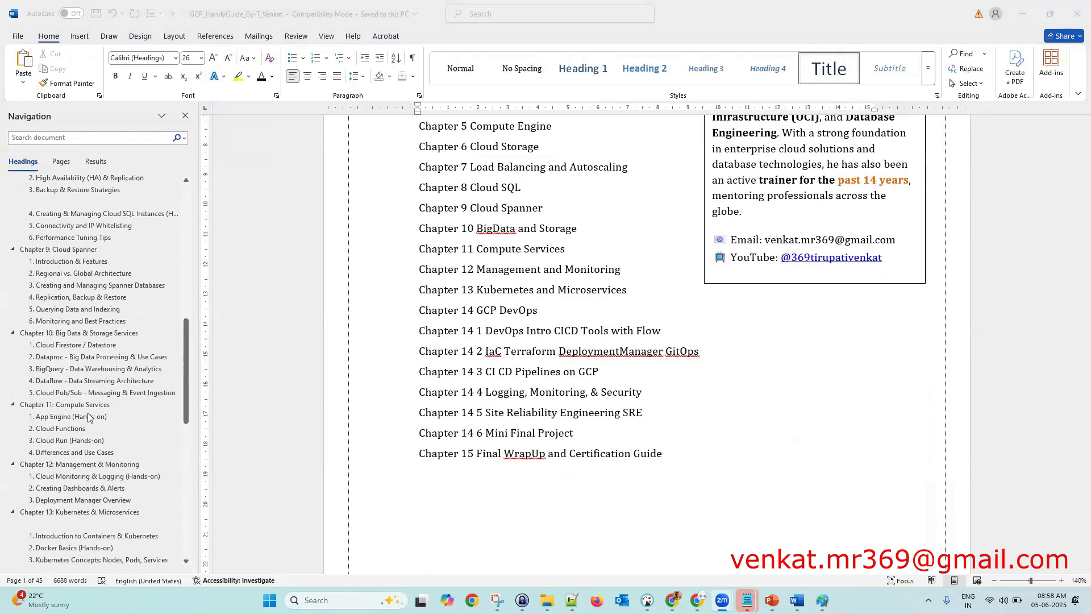
{"action": "left_click", "coordinate": [83, 404]}
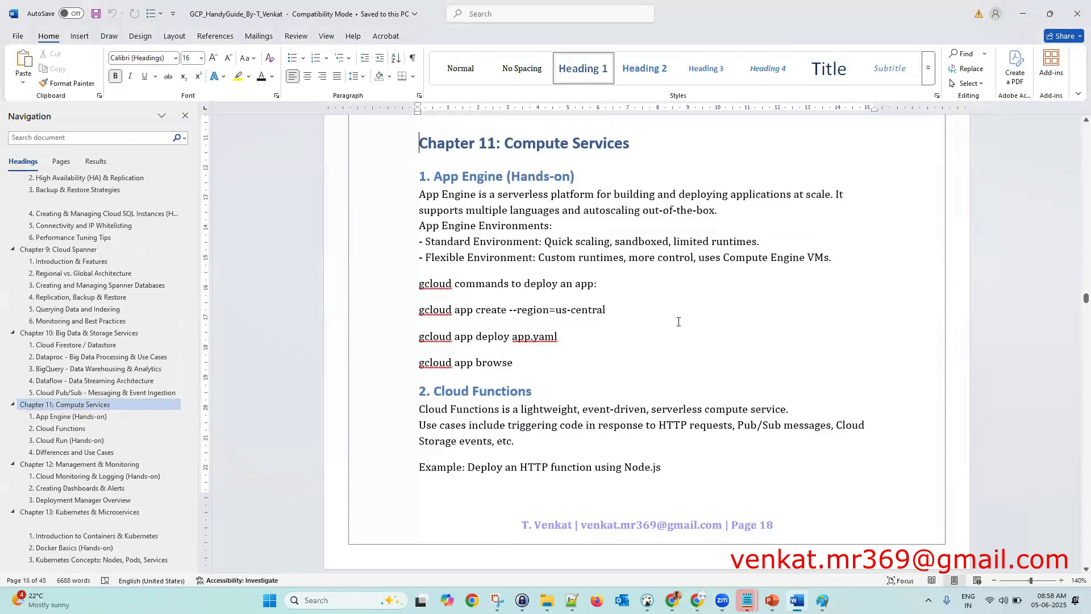
{"action": "scroll", "coordinate": [686, 325], "scroll_direction": "down", "scroll_amount": 1}
{"action": "scroll", "coordinate": [686, 325], "scroll_direction": "down", "scroll_amount": 10}
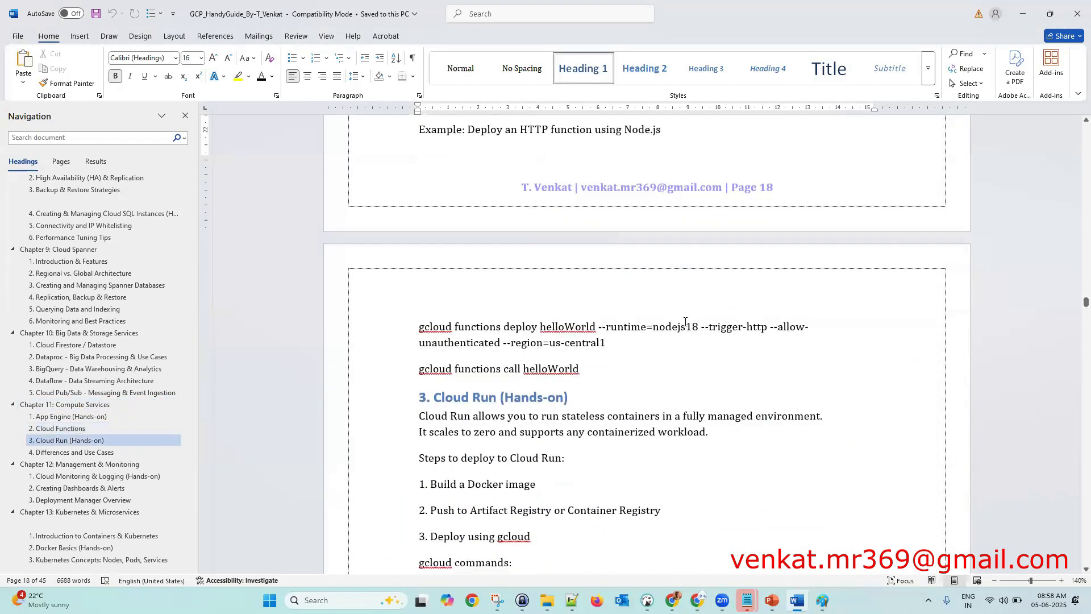
{"action": "scroll", "coordinate": [686, 319], "scroll_direction": "down", "scroll_amount": 1}
{"action": "scroll", "coordinate": [632, 235], "scroll_direction": "up", "scroll_amount": 9}
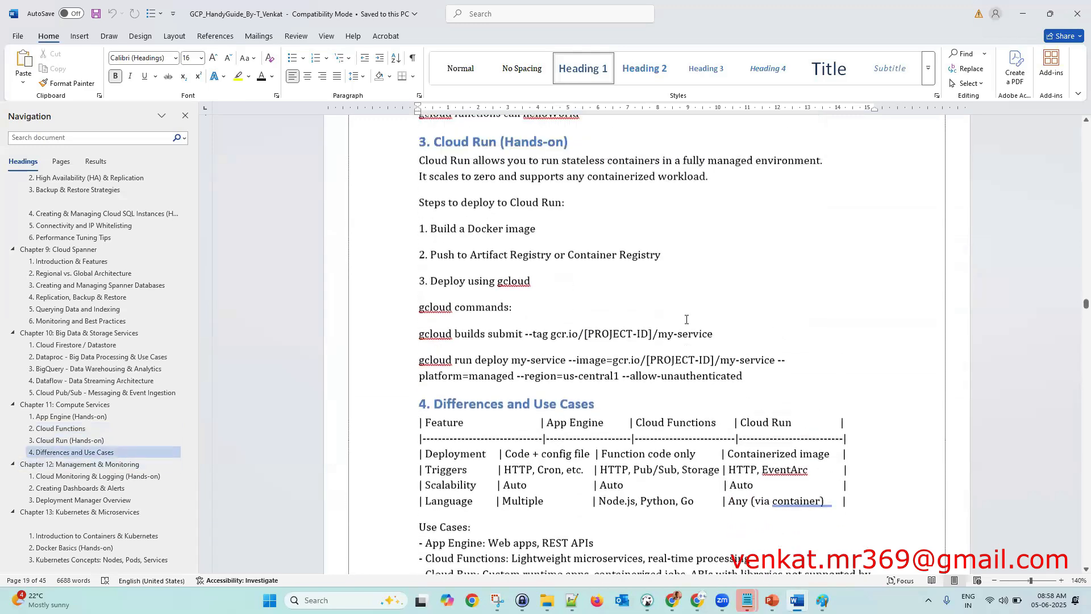
{"action": "scroll", "coordinate": [633, 235], "scroll_direction": "up", "scroll_amount": 1}
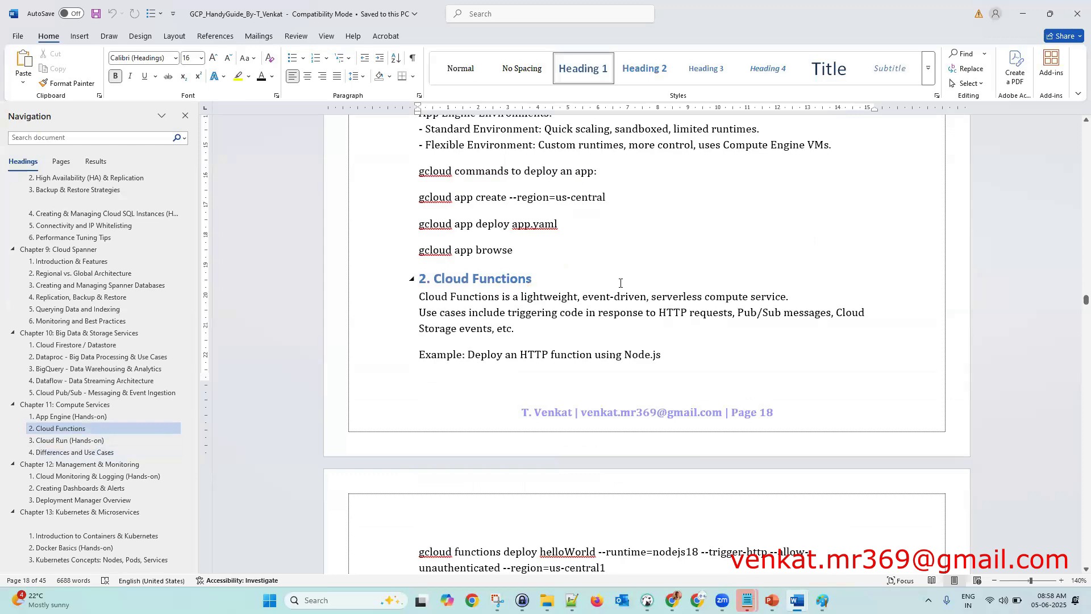
{"action": "scroll", "coordinate": [620, 283], "scroll_direction": "up", "scroll_amount": 4}
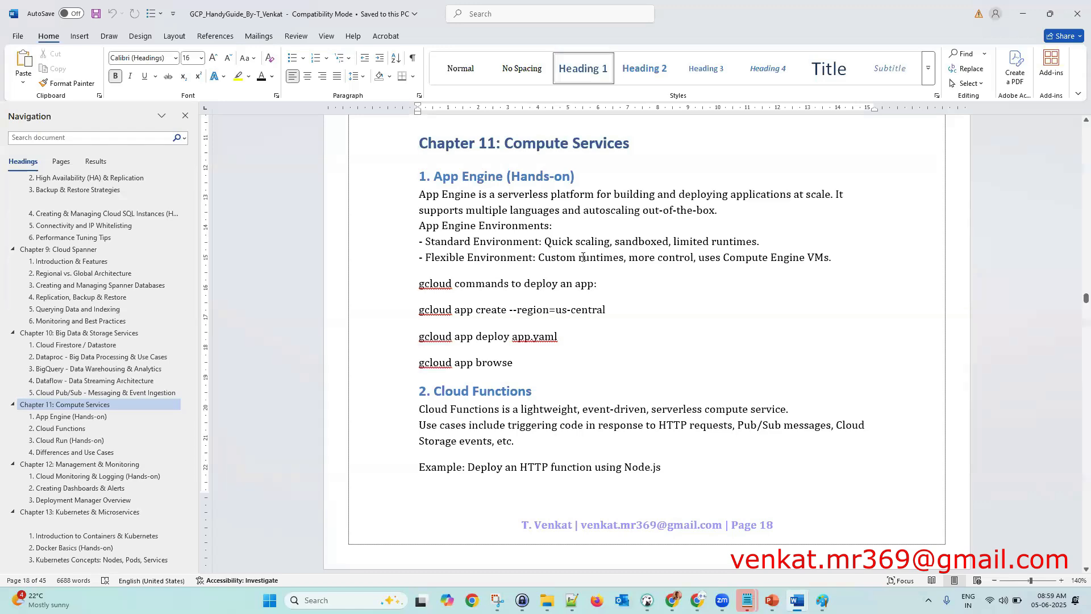
{"action": "scroll", "coordinate": [605, 284], "scroll_direction": "up", "scroll_amount": 4}
{"action": "scroll", "coordinate": [603, 286], "scroll_direction": "up", "scroll_amount": 7}
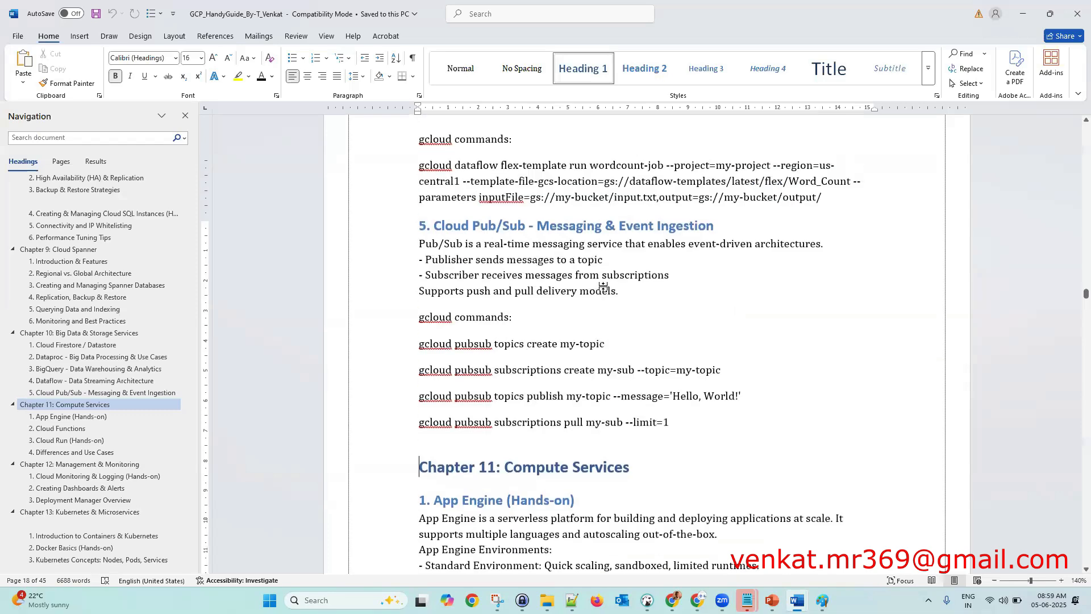
{"action": "scroll", "coordinate": [608, 273], "scroll_direction": "up", "scroll_amount": 4}
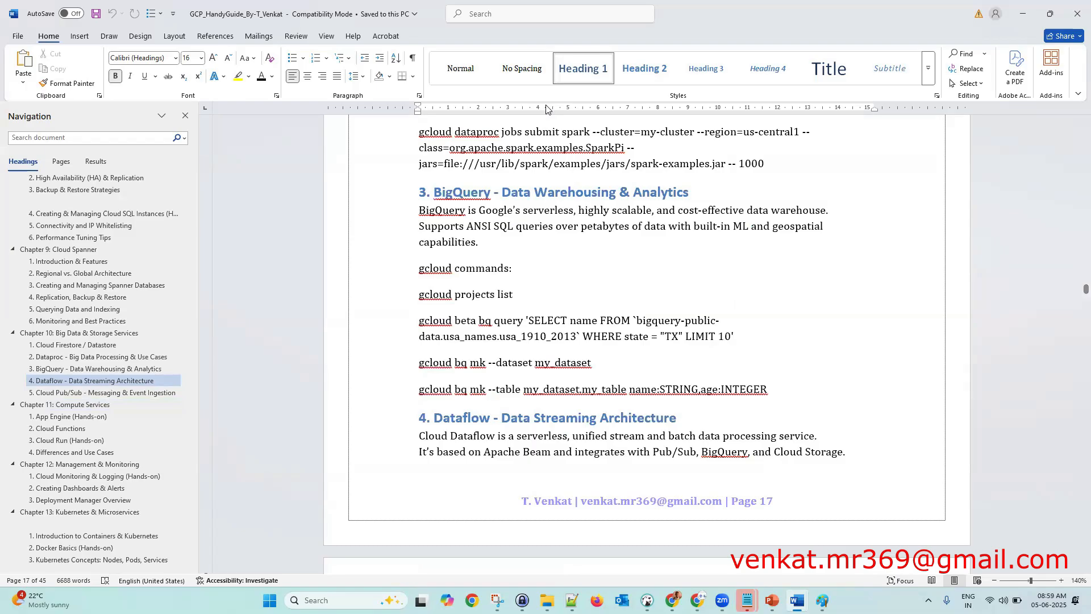
{"action": "key", "text": "alt+Tab"}
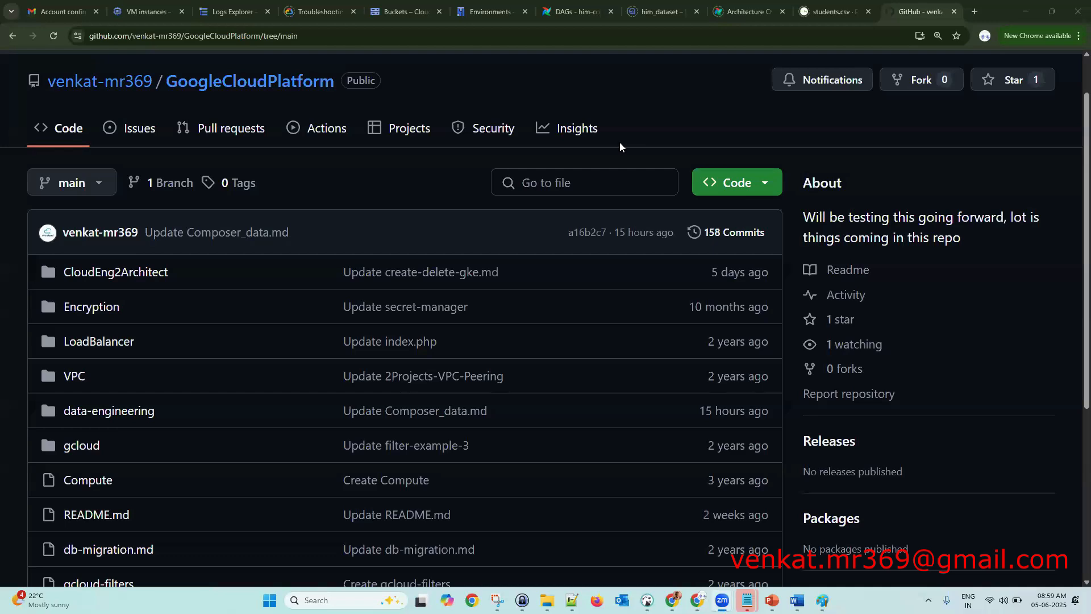
- Turn on GitHub's increased contrast for both light and dark mode
{"action": "scroll", "coordinate": [988, 195], "scroll_direction": "up", "scroll_amount": 1}
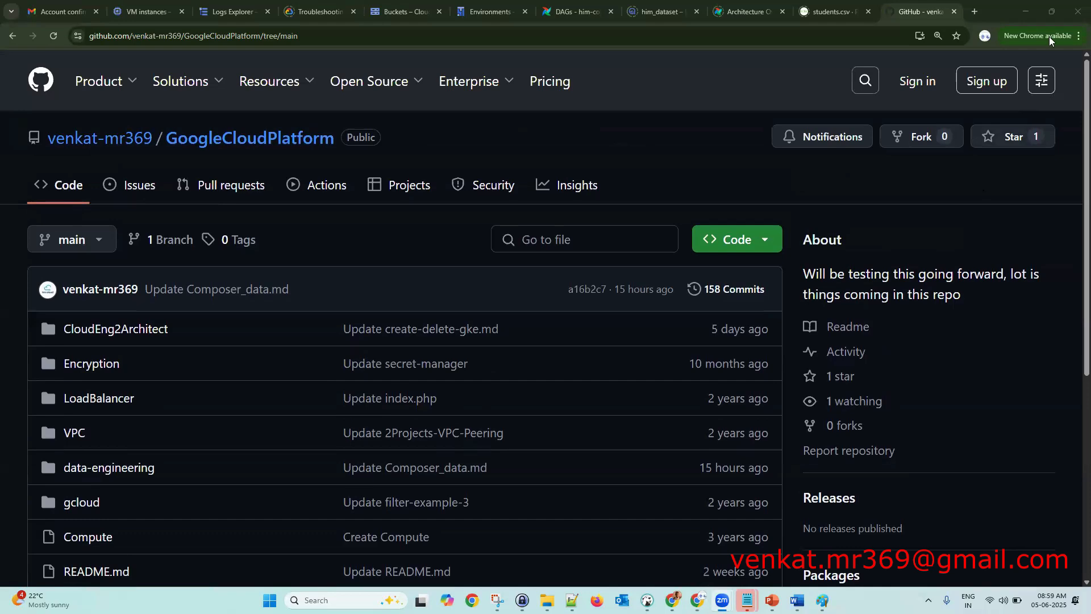
{"action": "left_click", "coordinate": [1041, 80]}
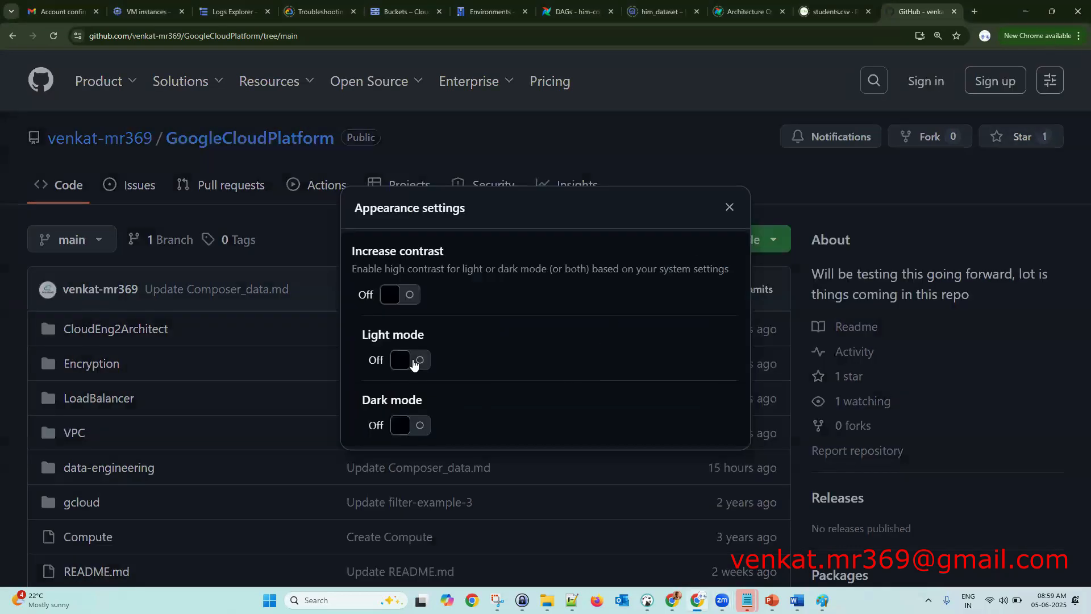
{"action": "left_click", "coordinate": [414, 361]}
{"action": "left_click", "coordinate": [418, 431]}
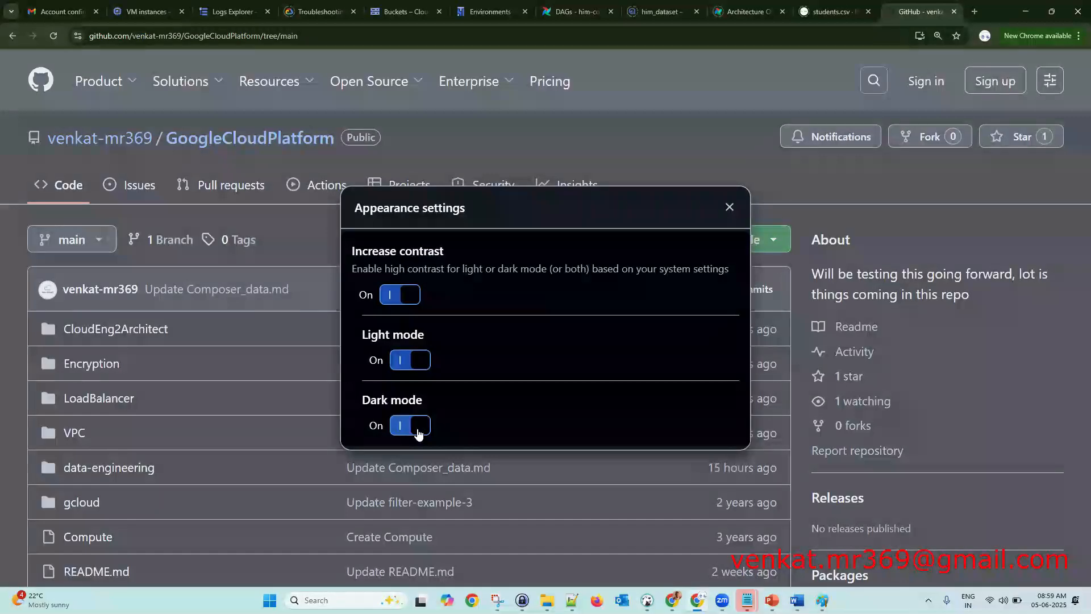
{"action": "left_click", "coordinate": [407, 432]}
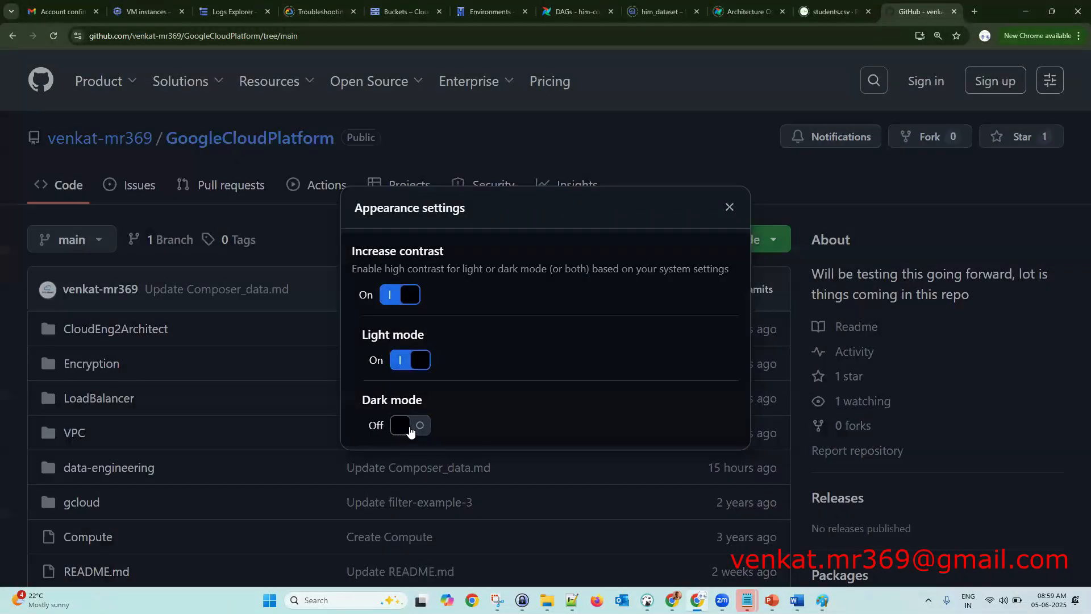
{"action": "left_click", "coordinate": [391, 296]}
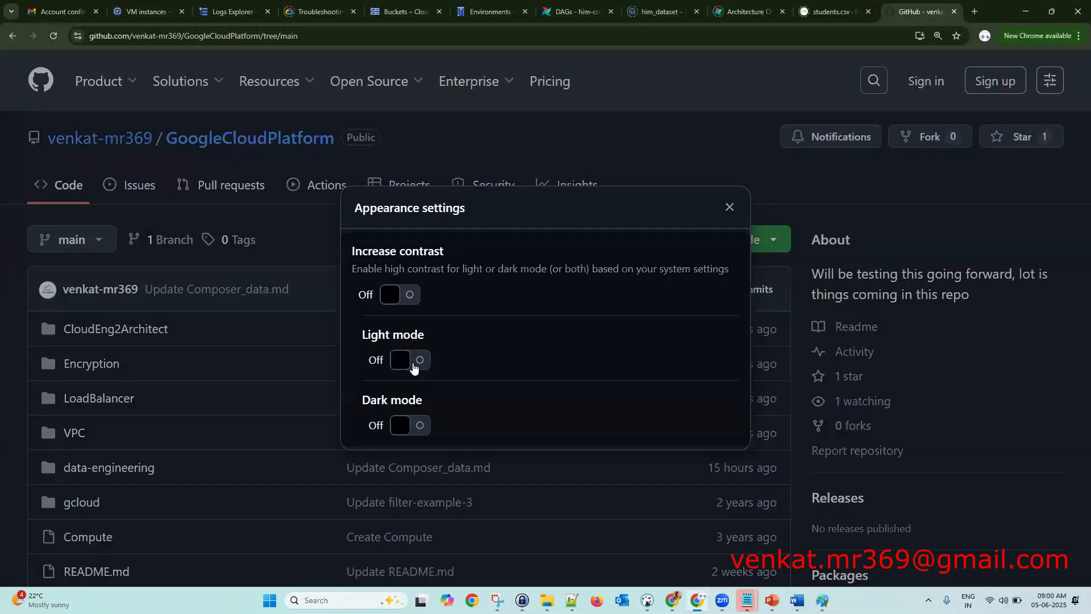
{"action": "left_click", "coordinate": [413, 364]}
{"action": "left_click", "coordinate": [420, 426]}
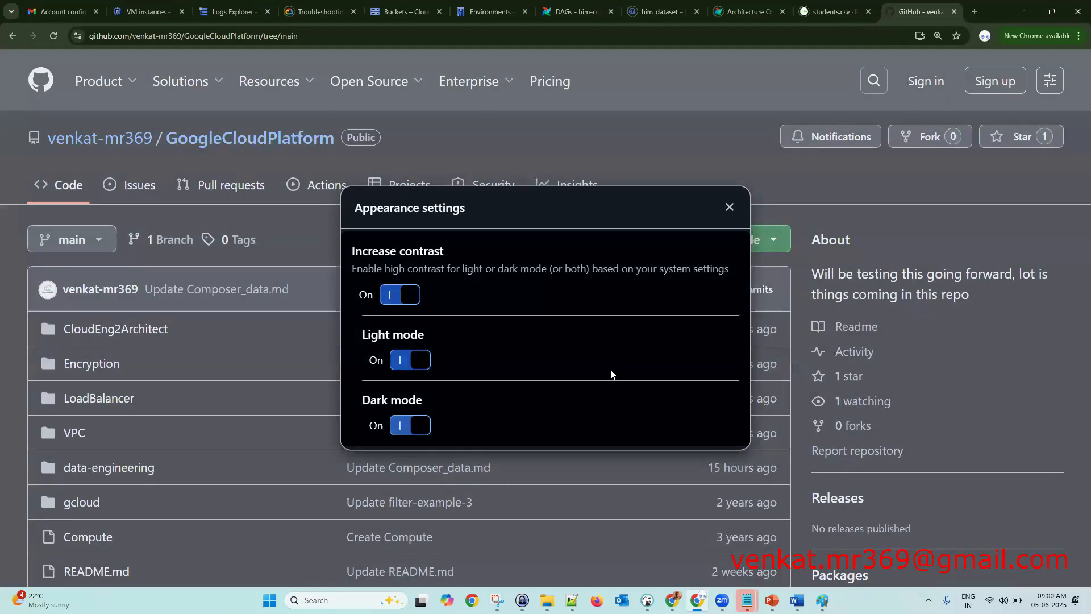
{"action": "left_click", "coordinate": [728, 208]}
- Open the Compute file in the GoogleCloudPlatform repository
{"action": "scroll", "coordinate": [738, 415], "scroll_direction": "down", "scroll_amount": 4}
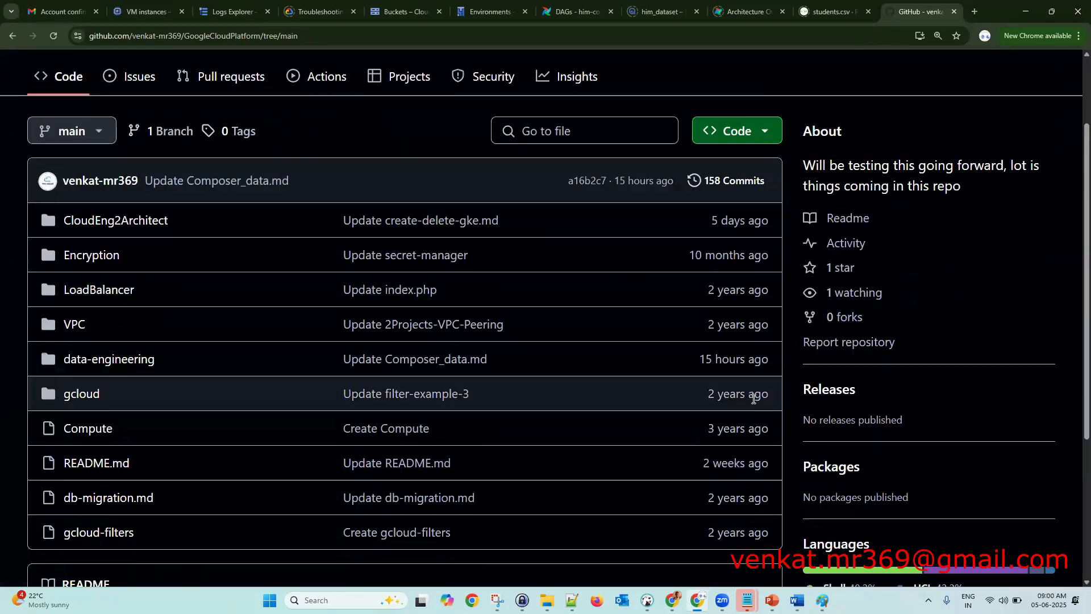
{"action": "scroll", "coordinate": [341, 341], "scroll_direction": "up", "scroll_amount": 3}
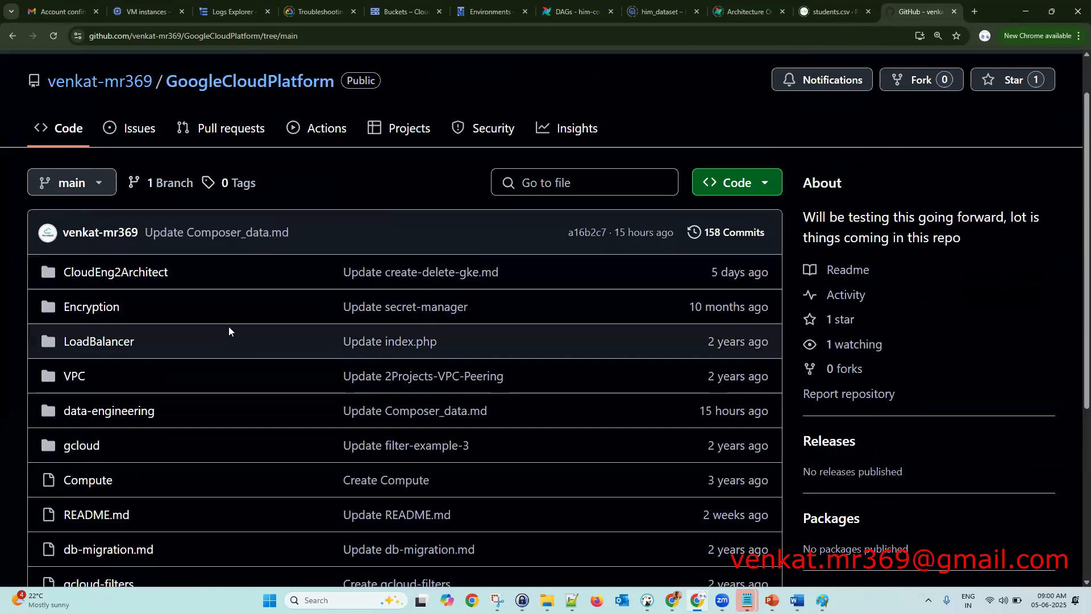
{"action": "left_click", "coordinate": [98, 486]}
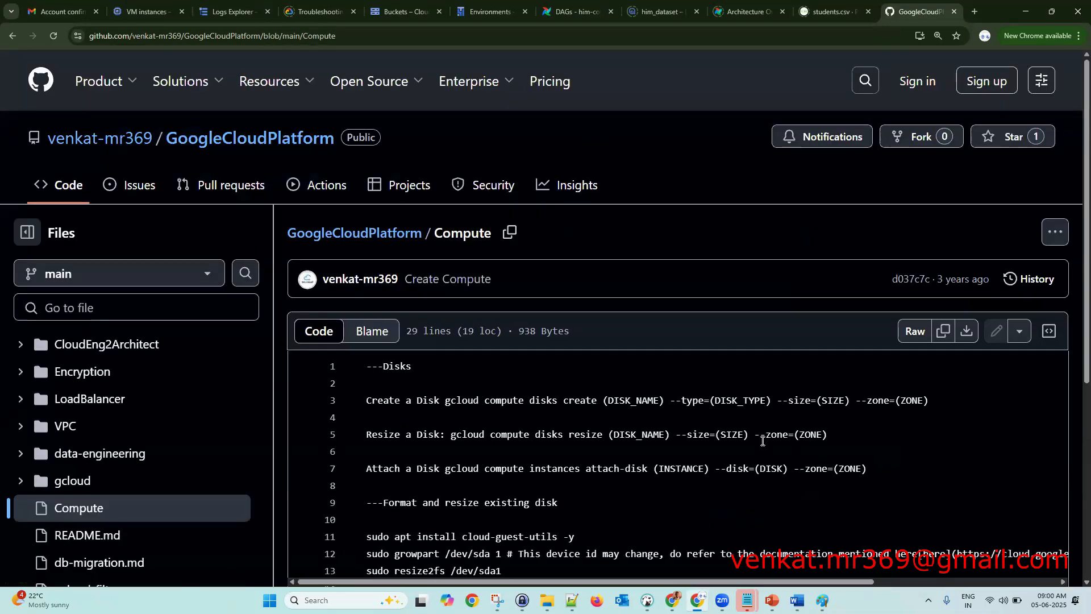
- Expand the VPC folder and open the 2Projects-VPC-Peering script
{"action": "scroll", "coordinate": [762, 441], "scroll_direction": "down", "scroll_amount": 5}
{"action": "scroll", "coordinate": [763, 441], "scroll_direction": "up", "scroll_amount": 3}
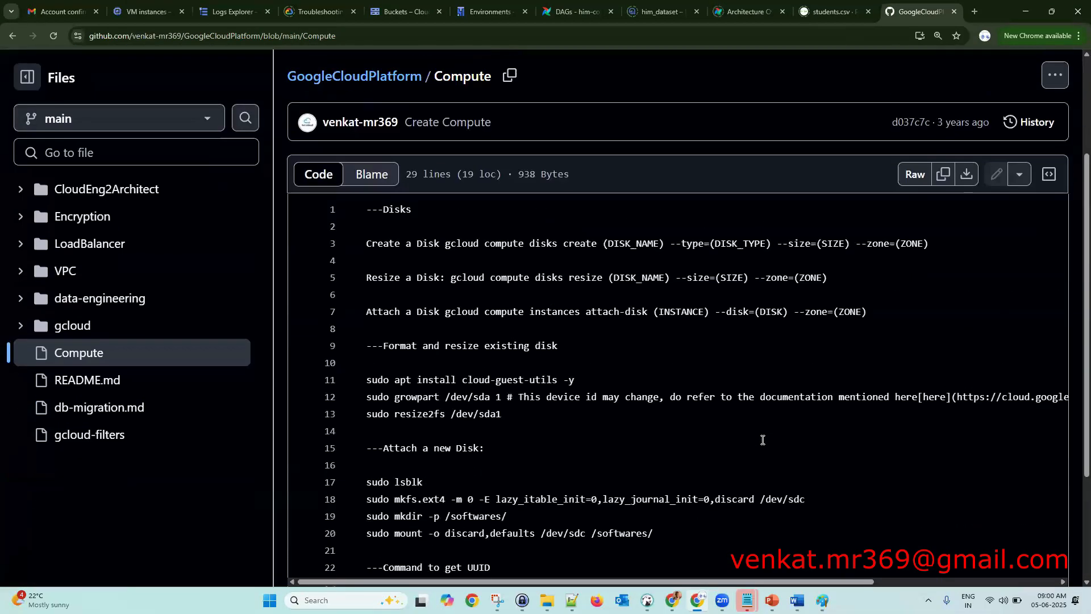
{"action": "scroll", "coordinate": [685, 381], "scroll_direction": "down", "scroll_amount": 1}
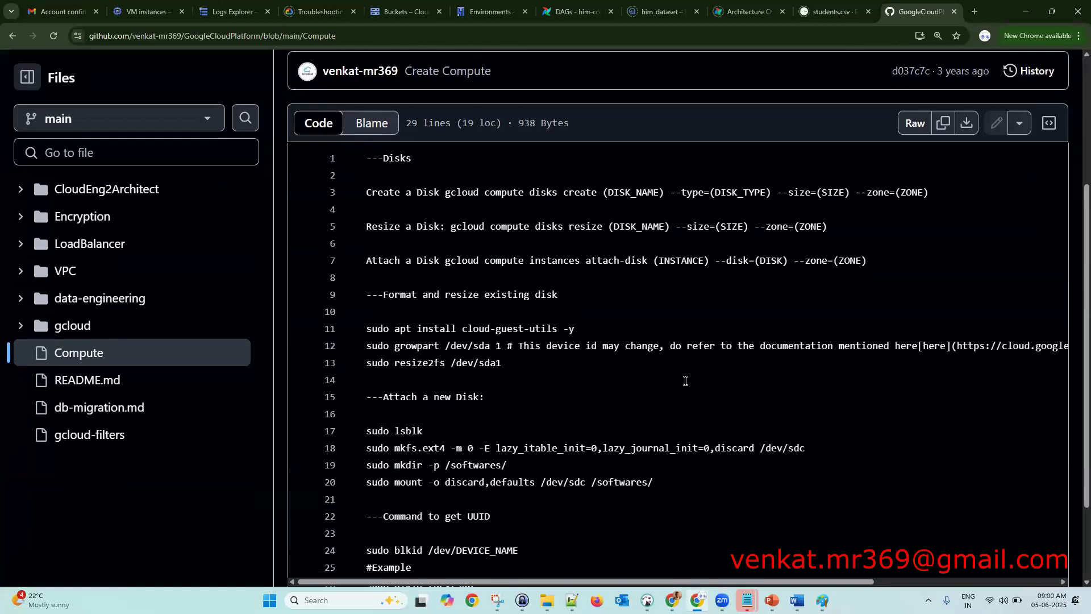
{"action": "scroll", "coordinate": [685, 381], "scroll_direction": "up", "scroll_amount": 3}
{"action": "scroll", "coordinate": [685, 381], "scroll_direction": "down", "scroll_amount": 2}
{"action": "scroll", "coordinate": [685, 380], "scroll_direction": "down", "scroll_amount": 1}
{"action": "left_click", "coordinate": [22, 274]}
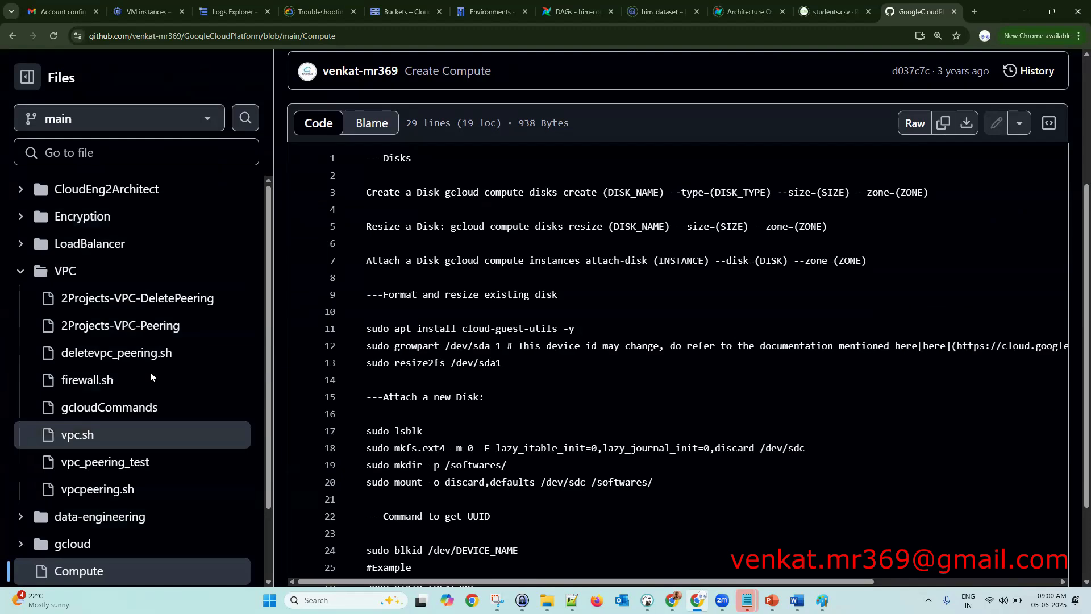
{"action": "left_click", "coordinate": [151, 336]}
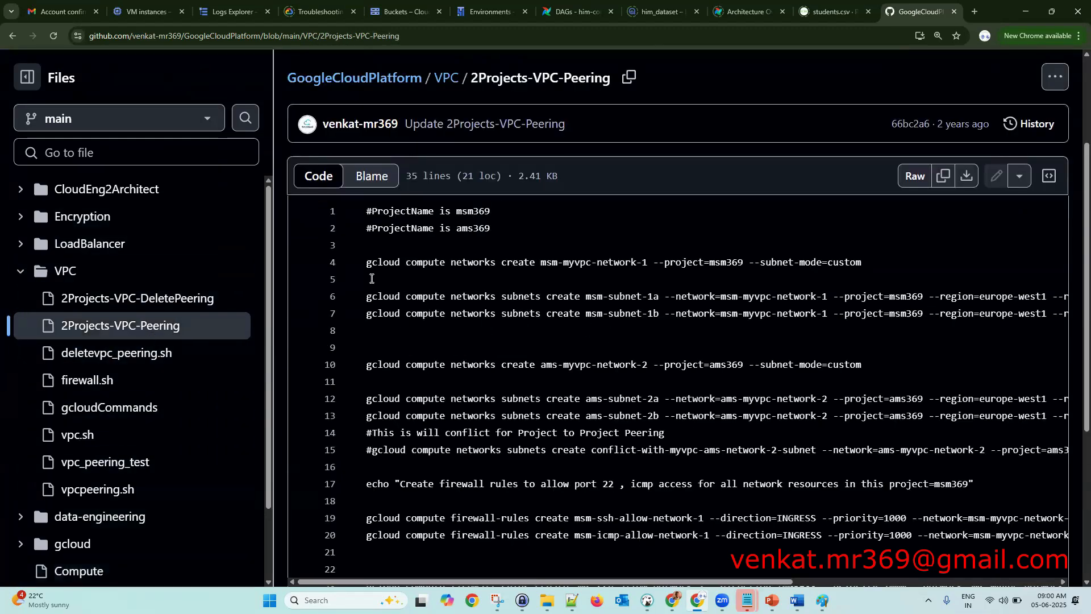
- Zoom in, select the line 4 network and line 7 subnet create commands, then return to VM instances
{"action": "key", "text": "ctrl+plus"}
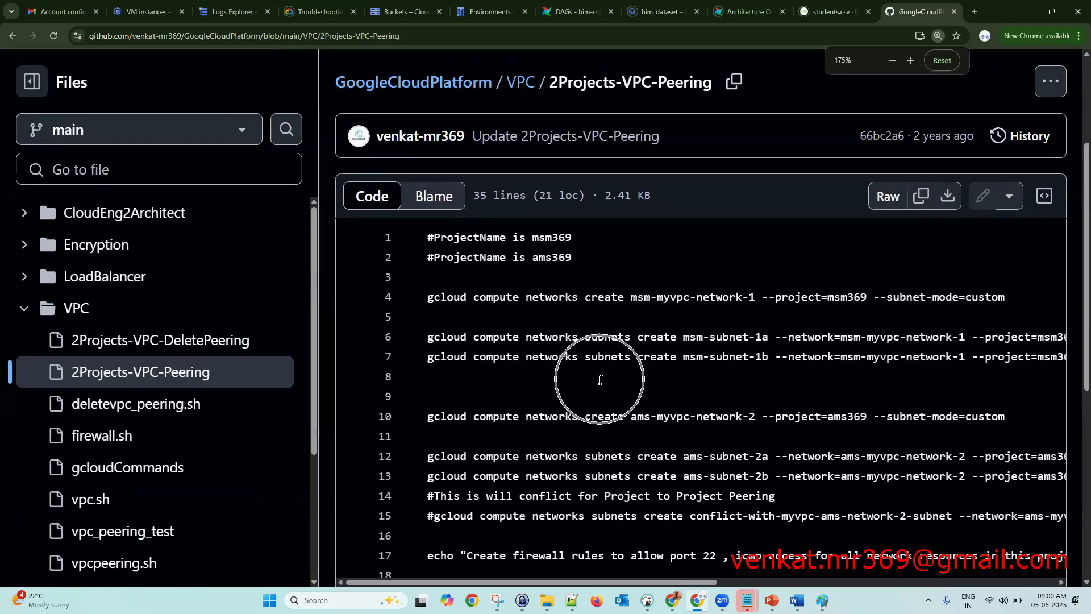
{"action": "scroll", "coordinate": [611, 367], "scroll_direction": "down", "scroll_amount": 2}
{"action": "scroll", "coordinate": [620, 355], "scroll_direction": "up", "scroll_amount": 2}
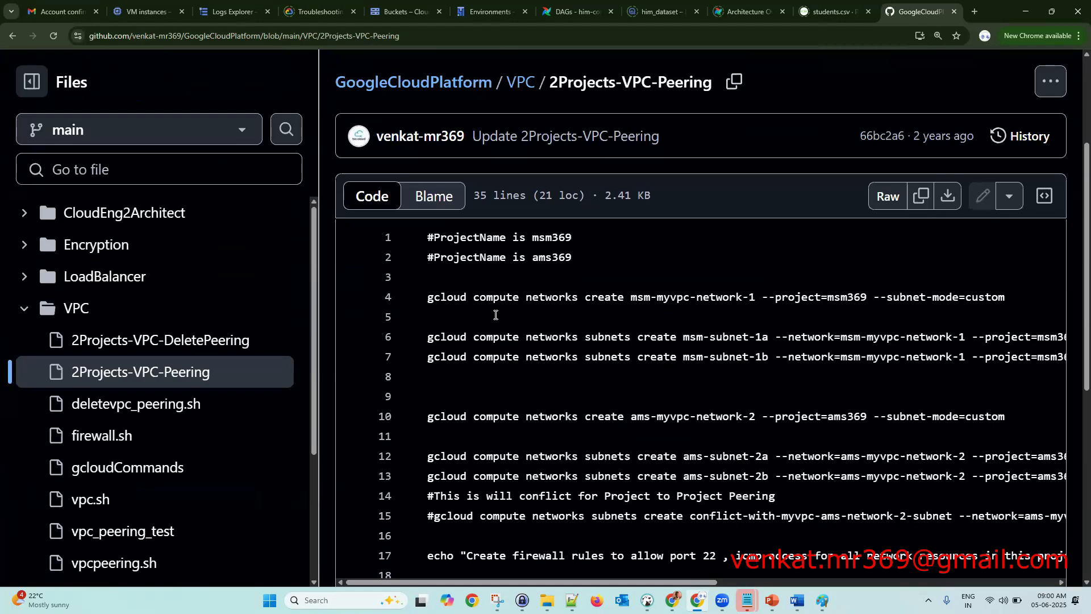
{"action": "left_click_drag", "start_coordinate": [1010, 297], "coordinate": [428, 297]}
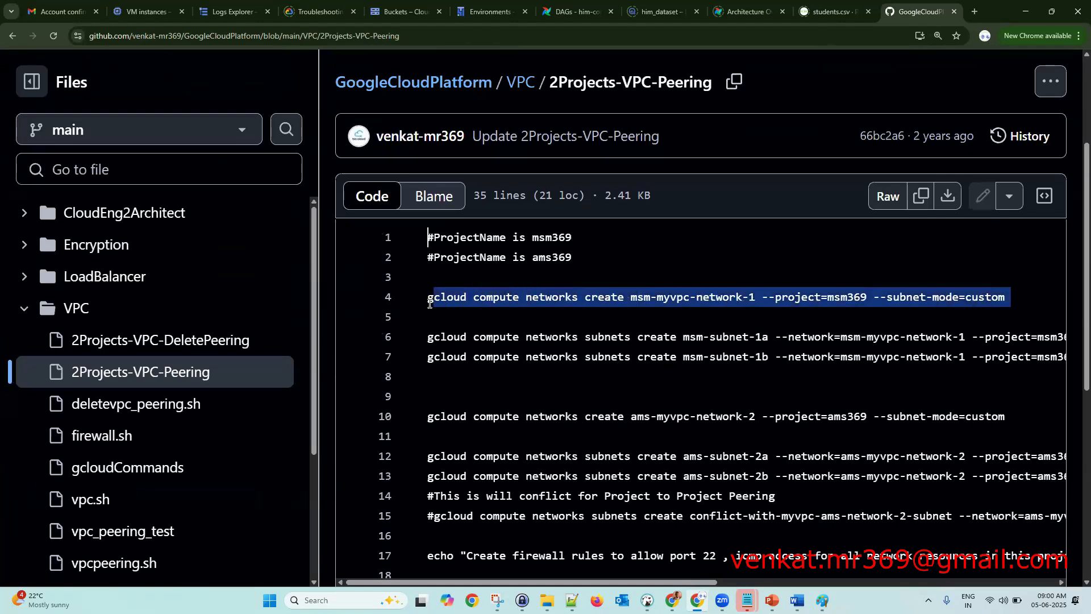
{"action": "left_click_drag", "start_coordinate": [427, 356], "coordinate": [941, 357]}
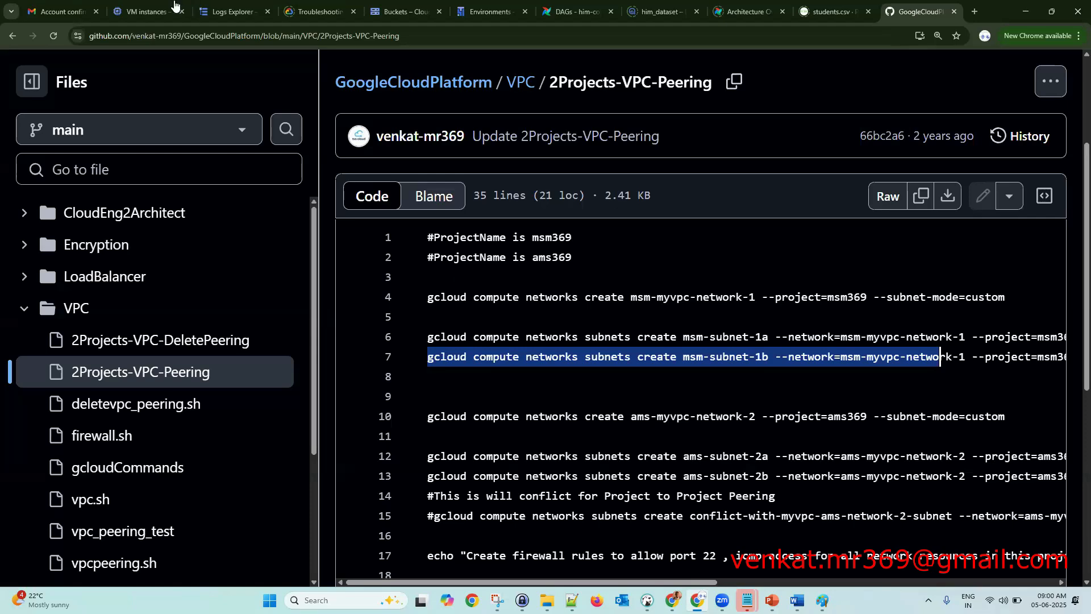
{"action": "left_click", "coordinate": [145, 12]}
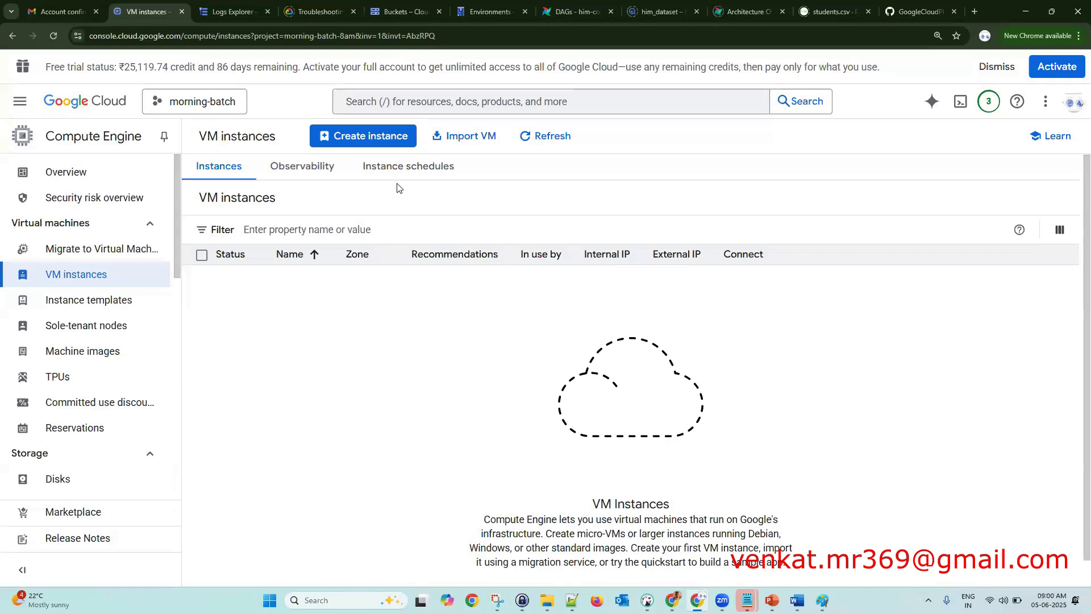
- Open and authorize an enlarged Cloud Shell for morning-batch-8am, then go back to the GitHub script
{"action": "left_click", "coordinate": [385, 144]}
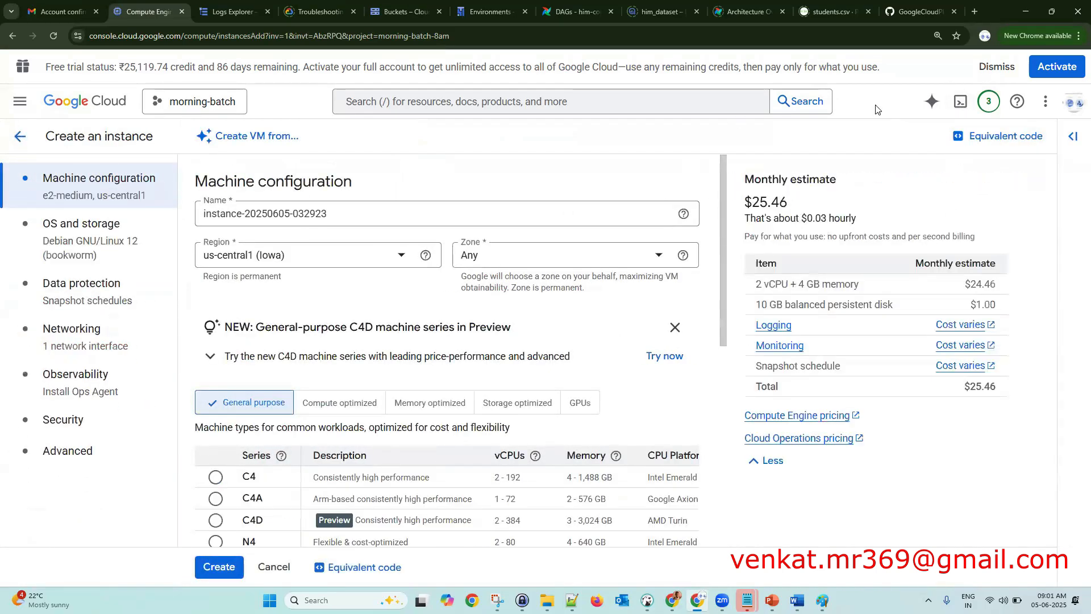
{"action": "left_click", "coordinate": [960, 101]}
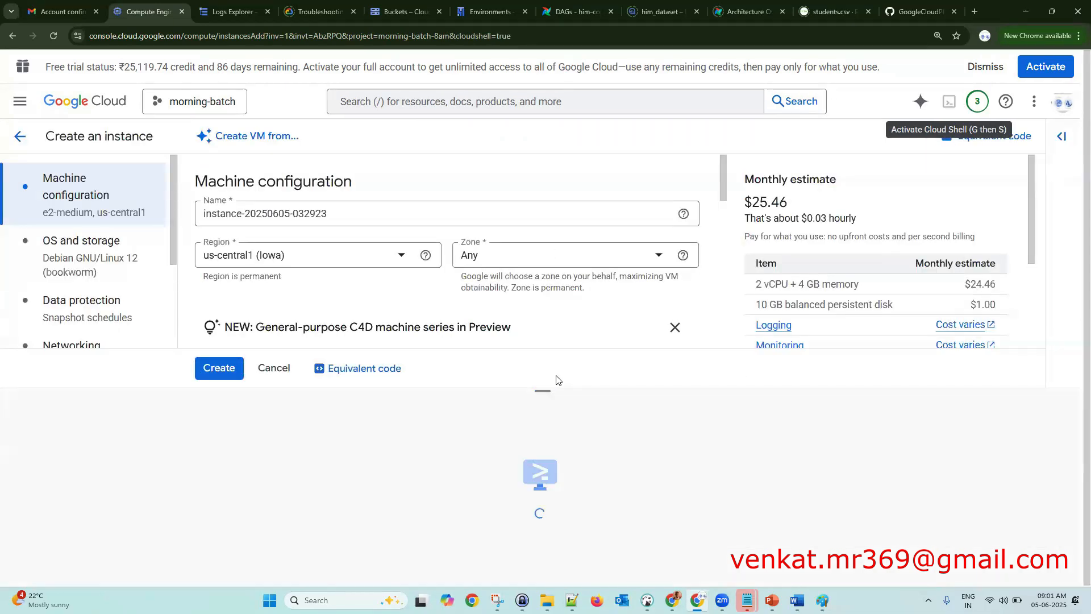
{"action": "left_click_drag", "start_coordinate": [548, 391], "coordinate": [560, 176]}
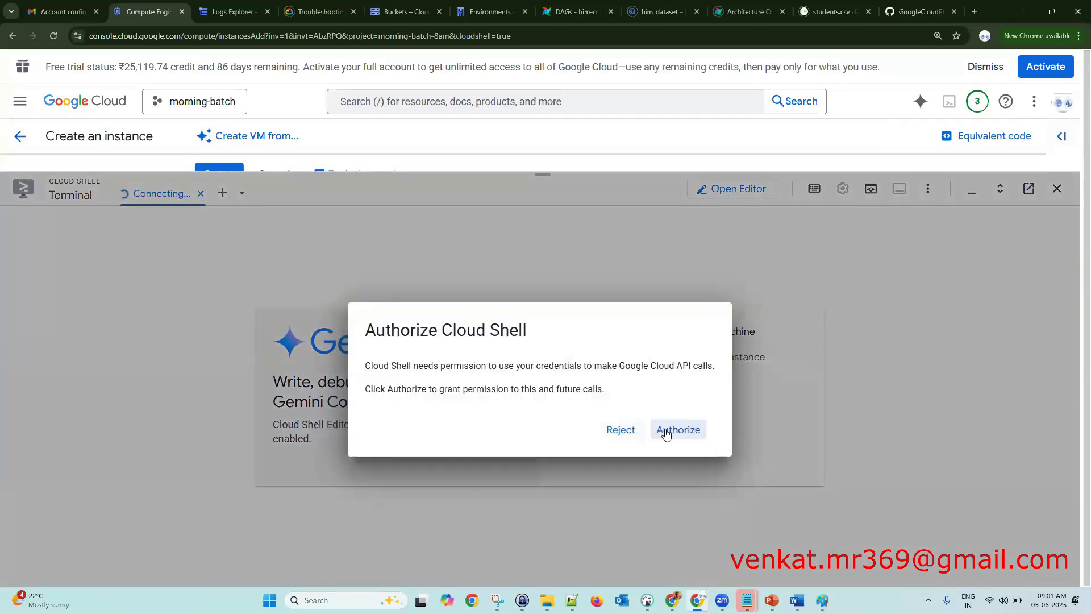
{"action": "left_click", "coordinate": [667, 433]}
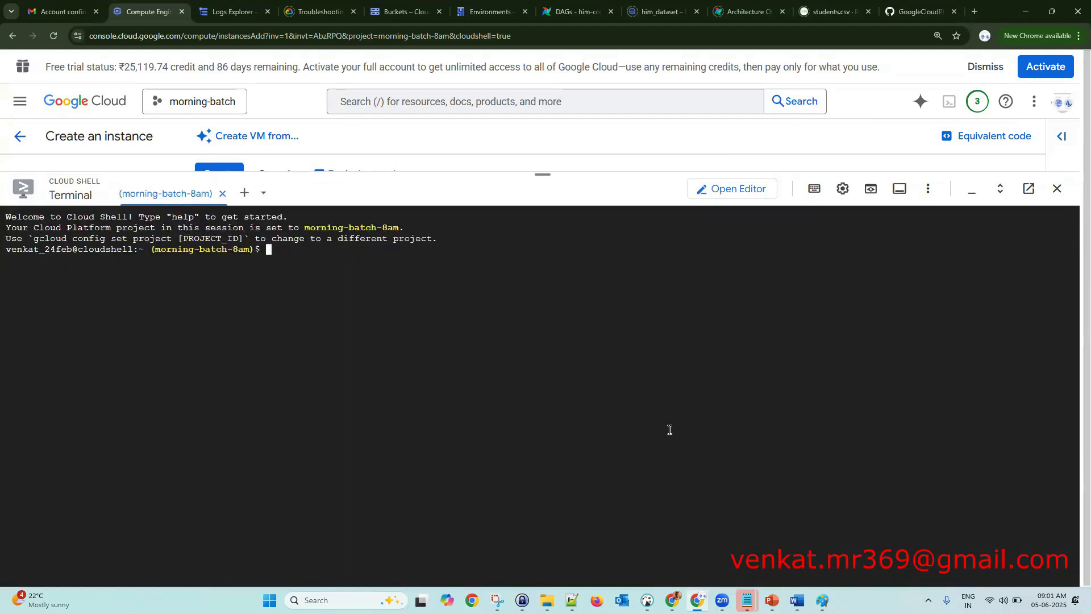
{"action": "key", "text": "Return"}
{"action": "key", "text": "Return"}
{"action": "key", "text": "Return"}
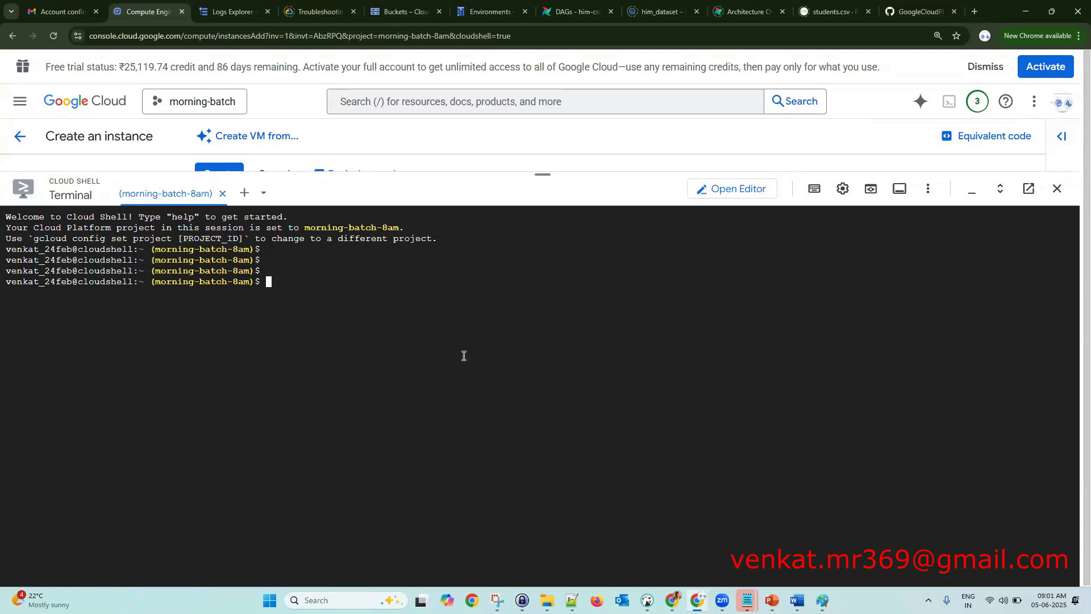
{"action": "left_click", "coordinate": [919, 10]}
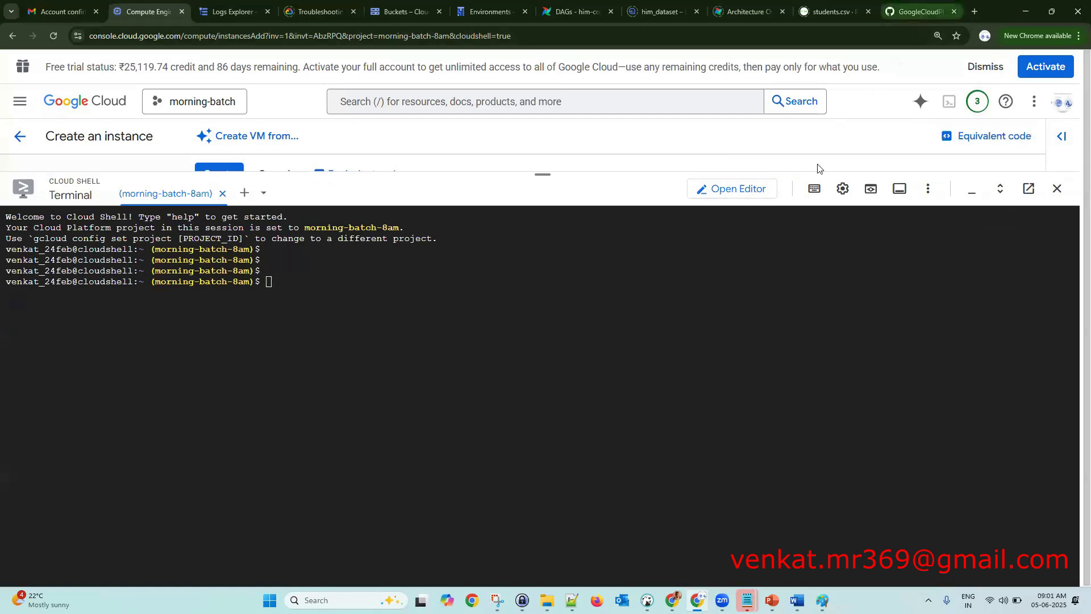
{"action": "scroll", "coordinate": [727, 489], "scroll_direction": "down", "scroll_amount": 3}
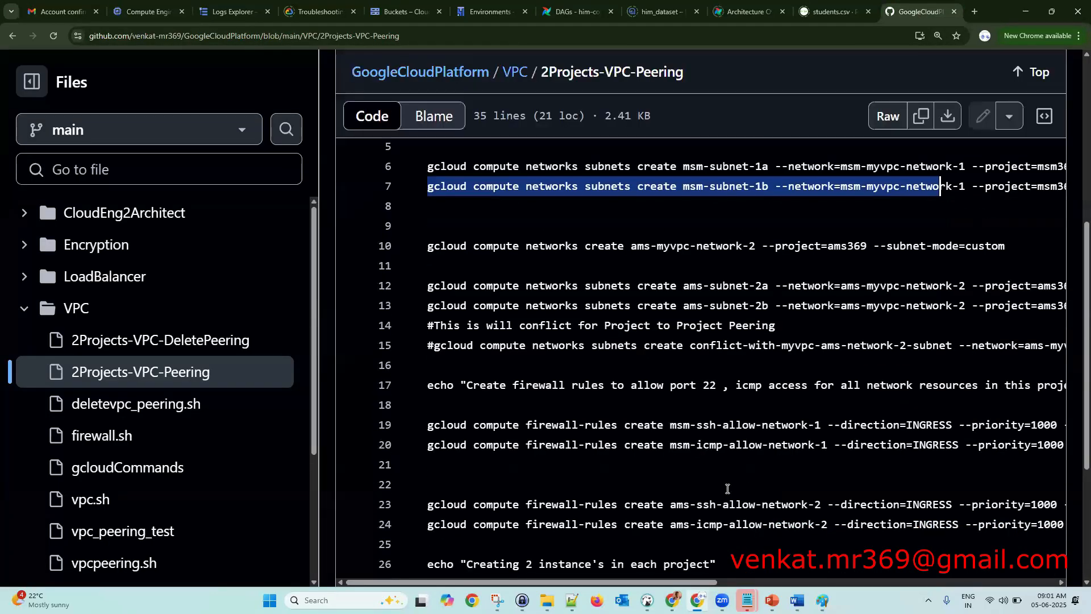
- Open the Compute notes, then the gcloudCommands notes file in the VPC folder
{"action": "scroll", "coordinate": [727, 489], "scroll_direction": "down", "scroll_amount": 3}
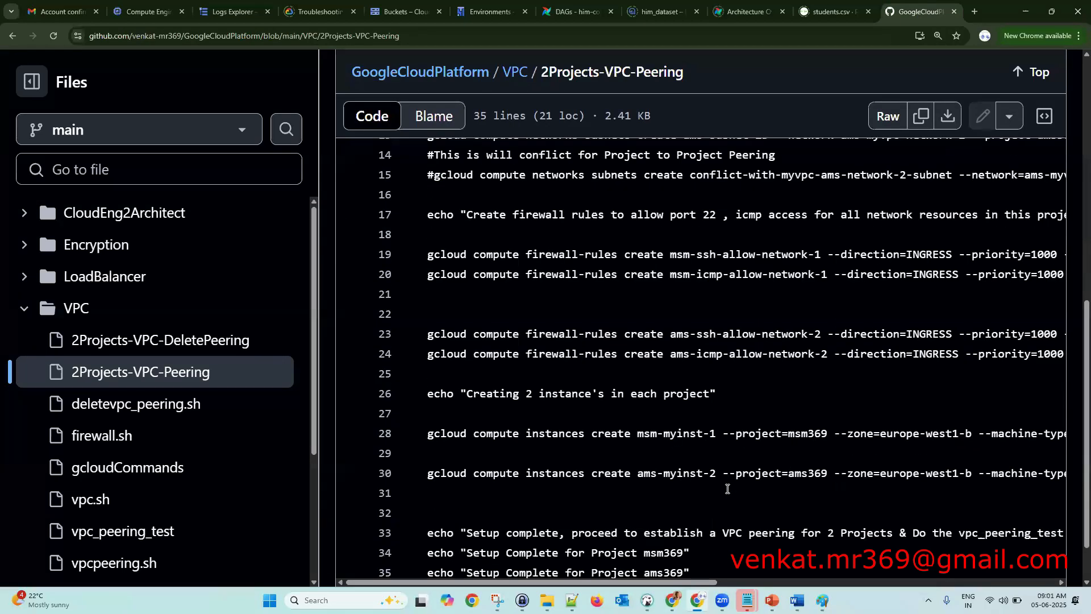
{"action": "scroll", "coordinate": [146, 377], "scroll_direction": "down", "scroll_amount": 3}
{"action": "left_click", "coordinate": [121, 480]}
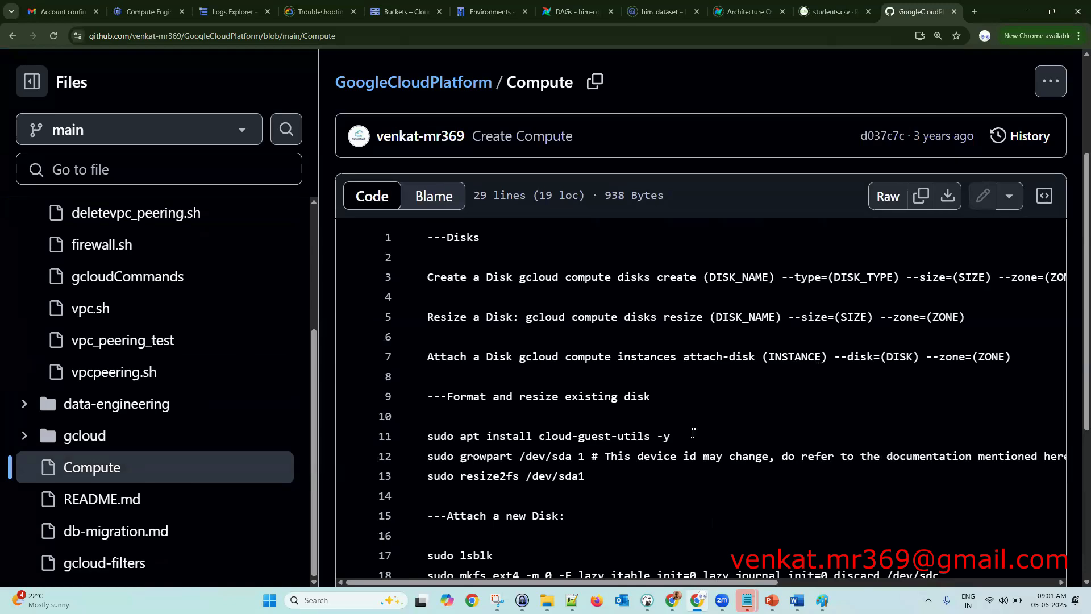
{"action": "scroll", "coordinate": [694, 433], "scroll_direction": "down", "scroll_amount": 4}
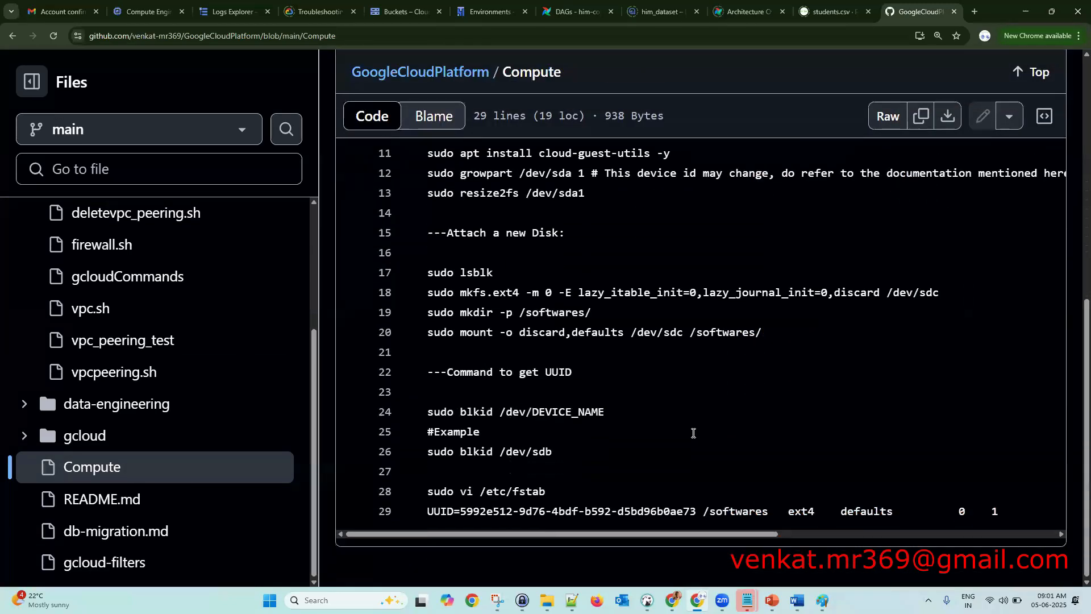
{"action": "scroll", "coordinate": [693, 433], "scroll_direction": "up", "scroll_amount": 8}
{"action": "scroll", "coordinate": [693, 433], "scroll_direction": "down", "scroll_amount": 2}
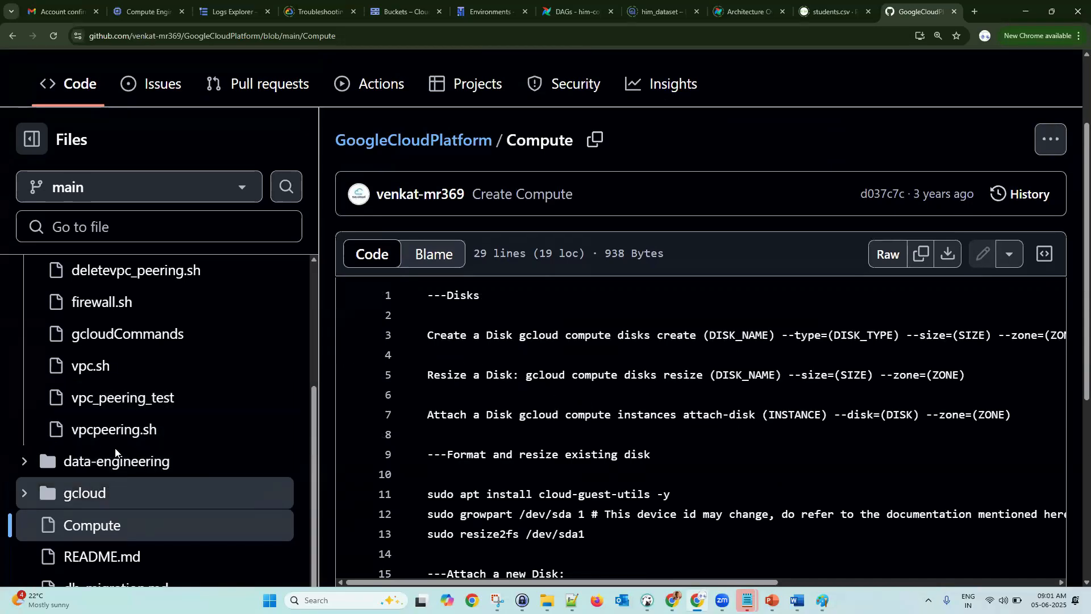
{"action": "scroll", "coordinate": [167, 415], "scroll_direction": "up", "scroll_amount": 2}
{"action": "left_click", "coordinate": [160, 448]}
{"action": "scroll", "coordinate": [661, 450], "scroll_direction": "down", "scroll_amount": 6}
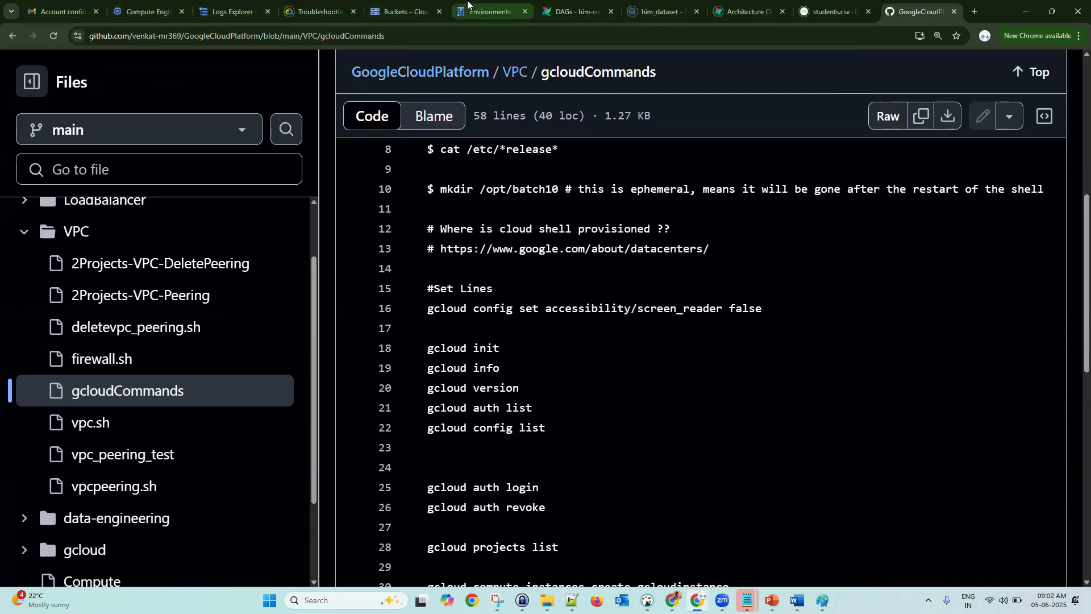
- Flip through the Composer, Storage, Logs and BigQuery tabs and return to the Cloud Shell terminal
{"action": "left_click", "coordinate": [486, 8]}
{"action": "left_click", "coordinate": [426, 4]}
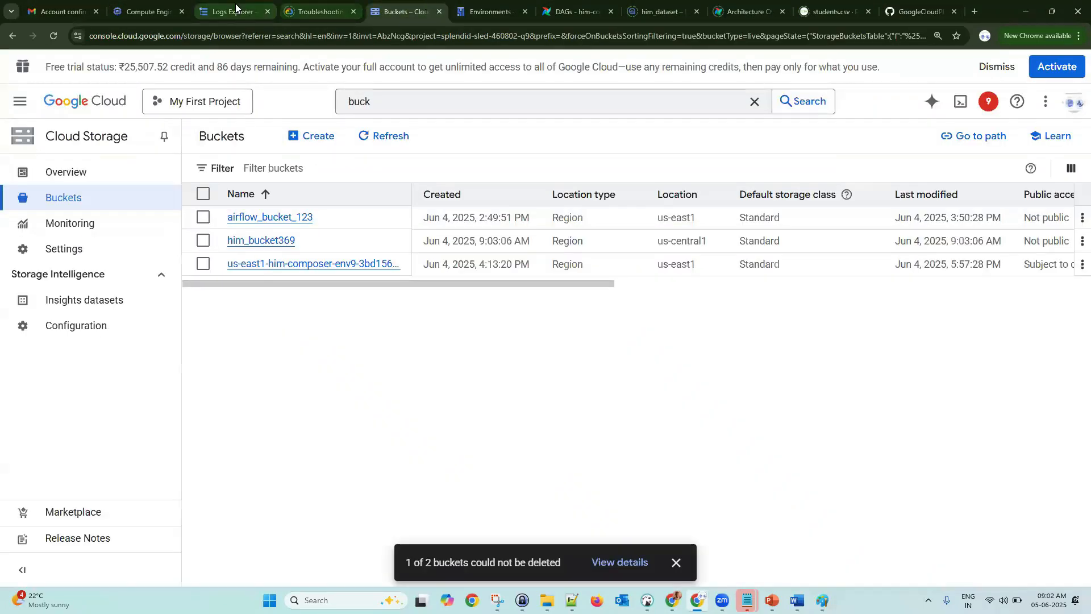
{"action": "left_click", "coordinate": [231, 10]}
{"action": "left_click", "coordinate": [500, 11]}
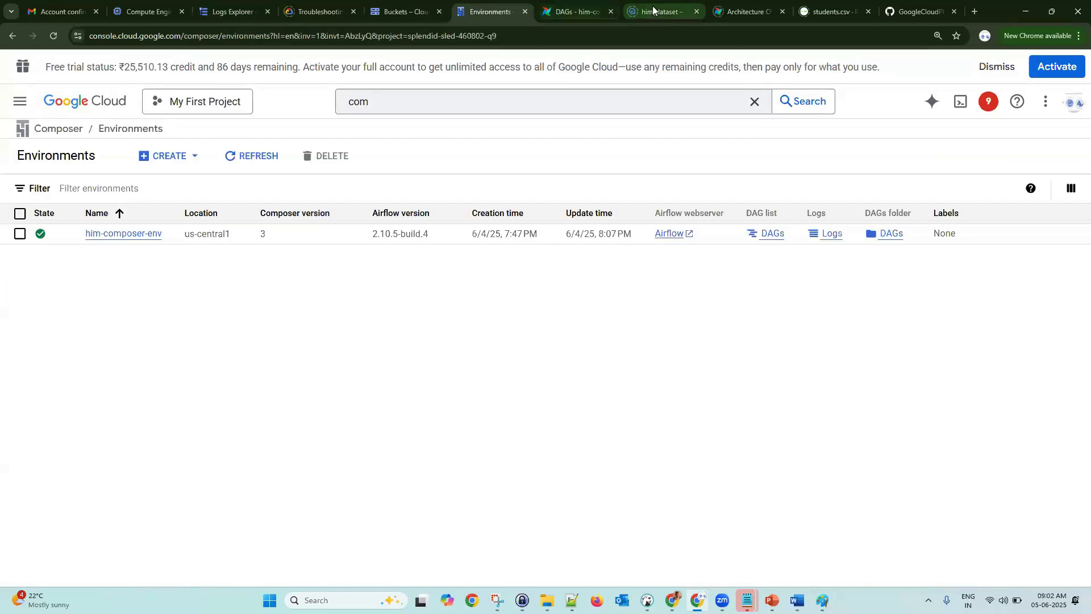
{"action": "left_click", "coordinate": [653, 10]}
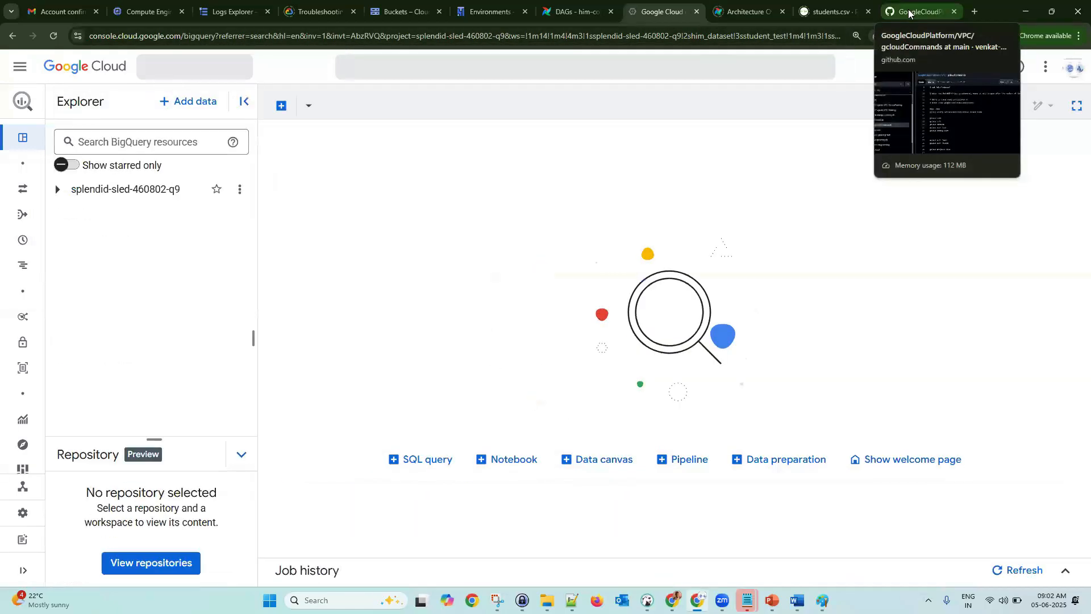
{"action": "left_click", "coordinate": [909, 11]}
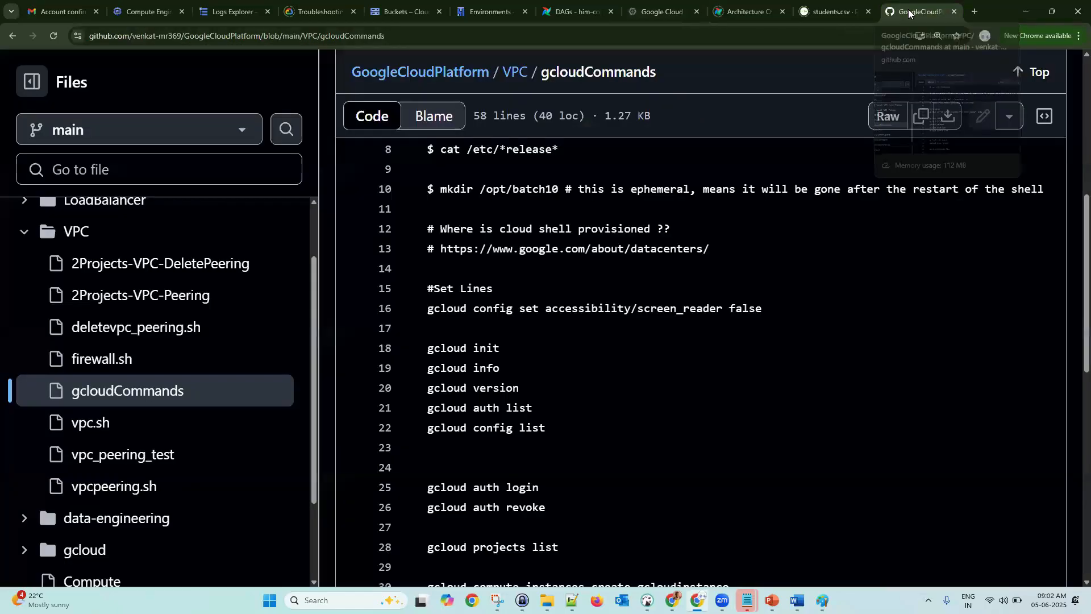
{"action": "left_click", "coordinate": [129, 5]}
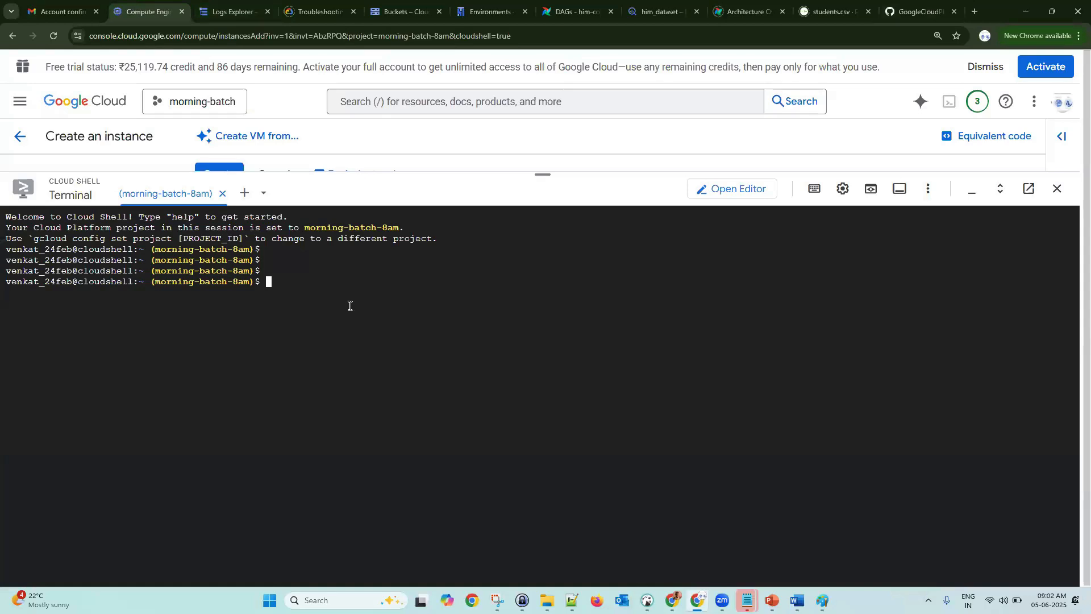
- Run 'gcloud projects list' in Cloud Shell and zoom the page in so the output is readable
{"action": "type", "text": "gcloud"}
{"action": "type", "text": "projects list"}
{"action": "key", "text": "ctrl+plus"}
{"action": "key", "text": "Return"}
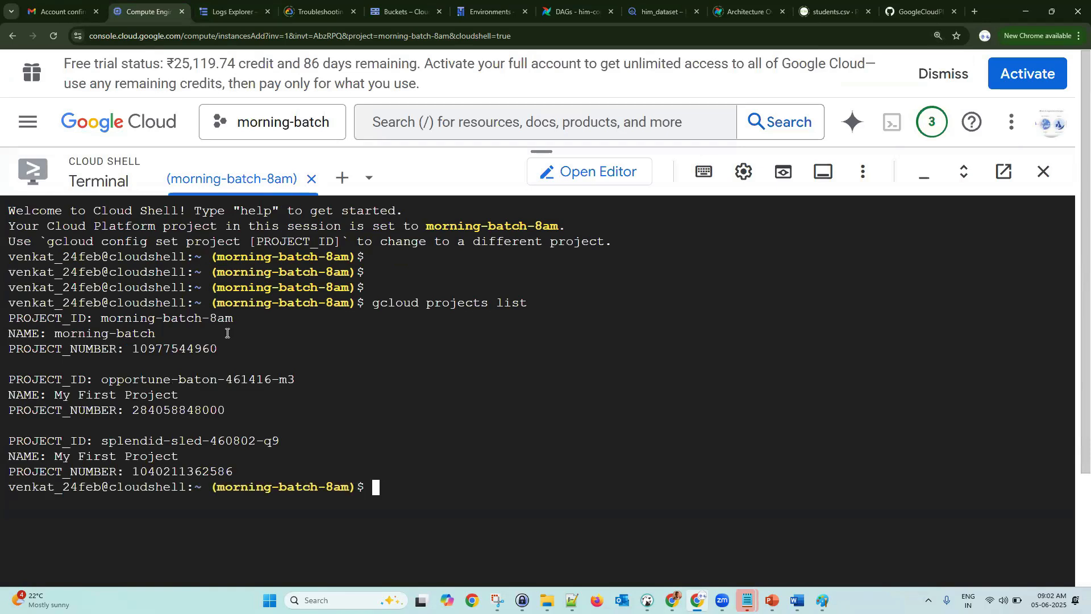
- Copy the project IDs morning-batch-8am, opportune-baton-461416-m3 and splendid-sled-460802-q9 from the output
{"action": "left_click_drag", "start_coordinate": [102, 321], "coordinate": [231, 324]}
{"action": "left_click_drag", "start_coordinate": [102, 379], "coordinate": [295, 379]}
{"action": "left_click_drag", "start_coordinate": [103, 439], "coordinate": [279, 438]}
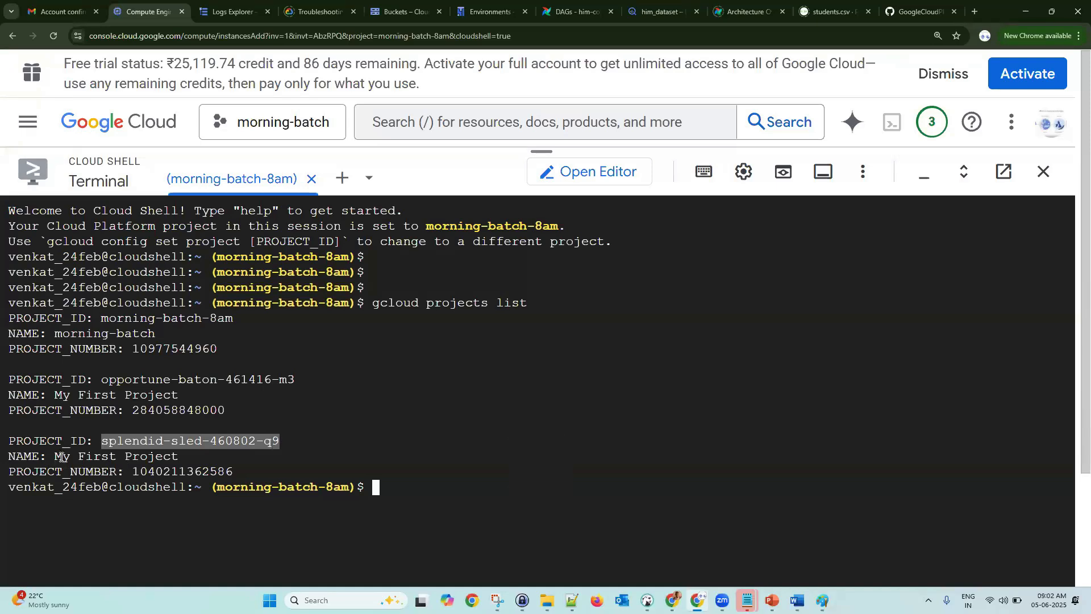
{"action": "left_click_drag", "start_coordinate": [57, 456], "coordinate": [176, 454]}
{"action": "left_click", "coordinate": [176, 428]}
{"action": "left_click_drag", "start_coordinate": [101, 441], "coordinate": [276, 442]}
{"action": "left_click", "coordinate": [523, 108]}
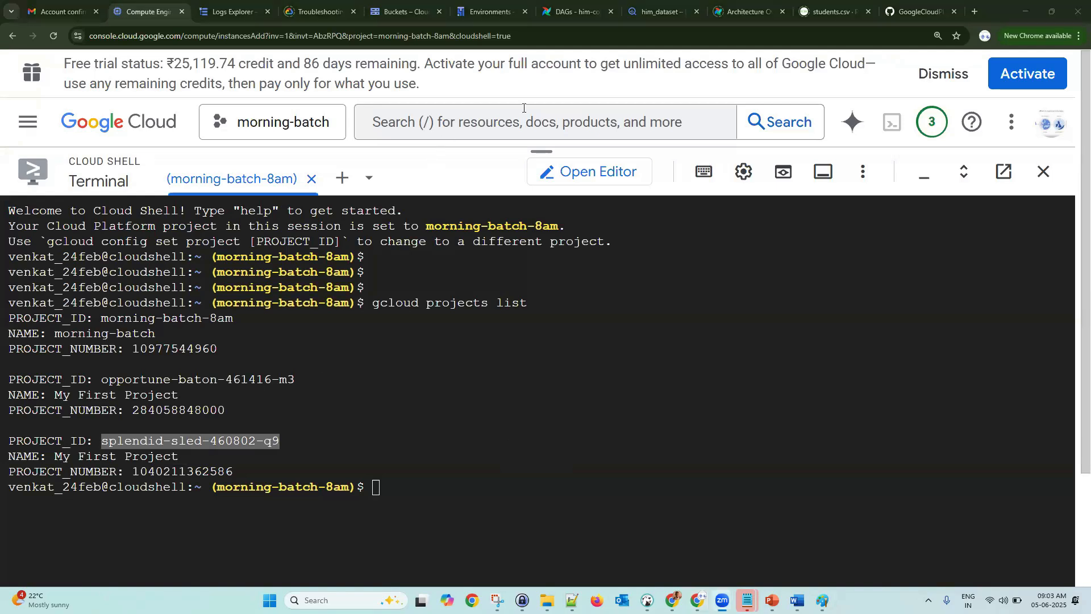